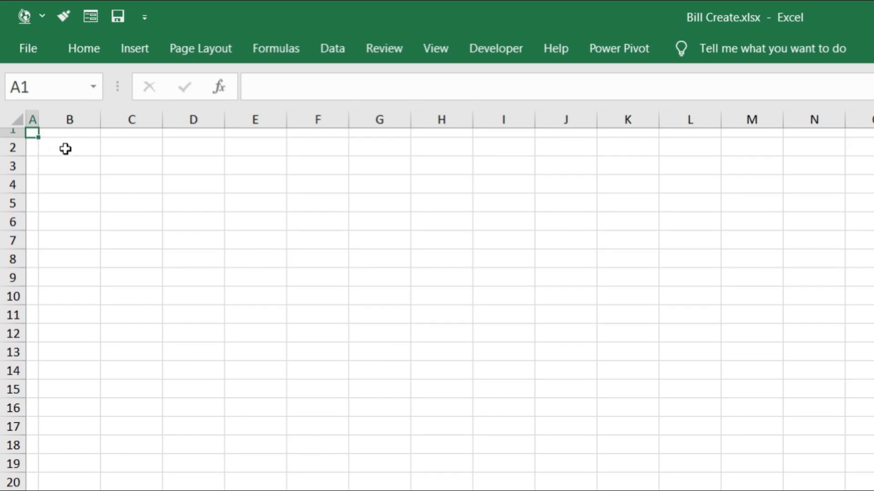
# Merge and center cells B2:H2 and increase the height of row 2 for the company heading
pyautogui.moveTo(66, 149); pyautogui.dragTo(430, 148)
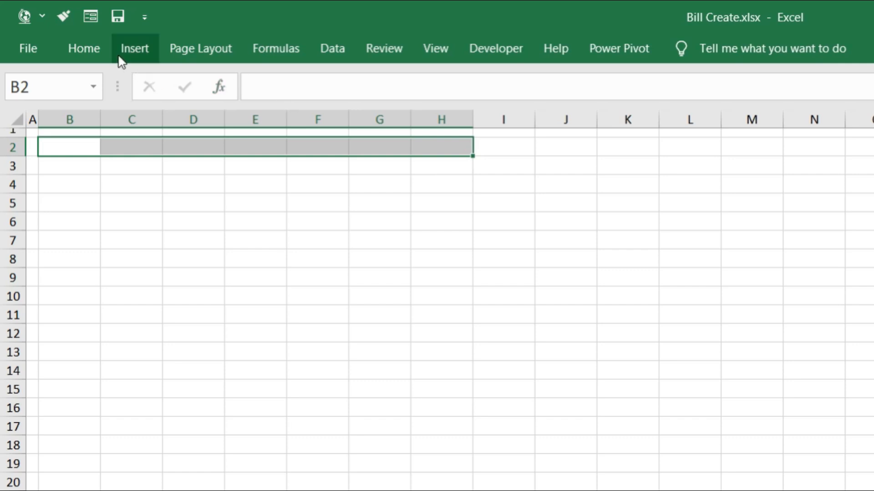
pyautogui.click(90, 45)
pyautogui.doubleClick(90, 44)
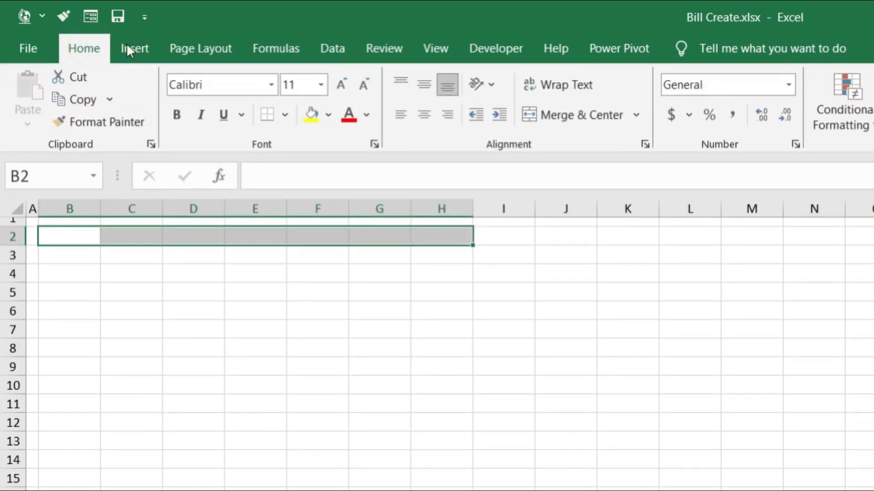
pyautogui.click(583, 119)
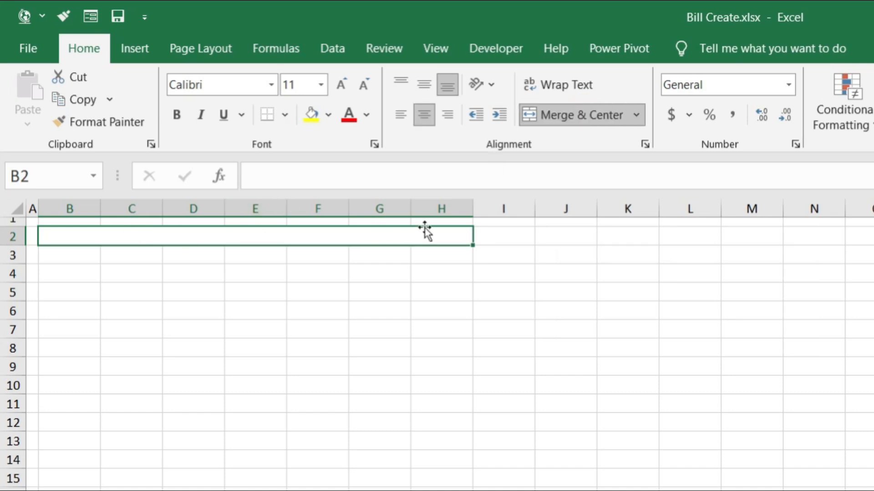
pyautogui.scroll(2, 407, 273)
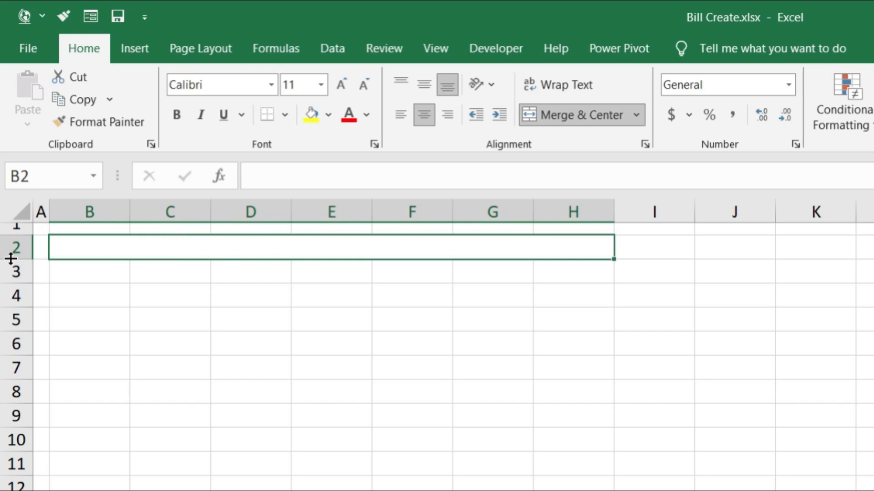
pyautogui.moveTo(14, 259); pyautogui.dragTo(9, 292)
# Enter the heading SK ENTERPRISES in the merged cell of row 2
pyautogui.doubleClick(210, 253)
pyautogui.click(446, 255)
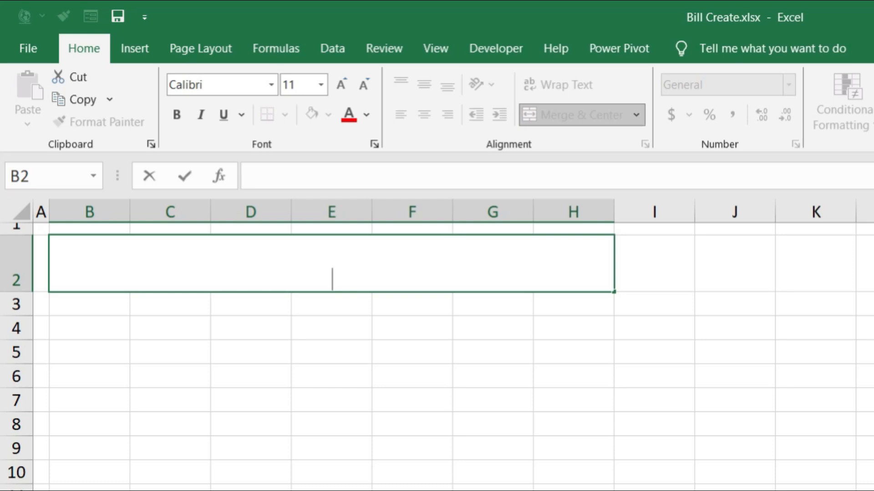
pyautogui.write('sk')
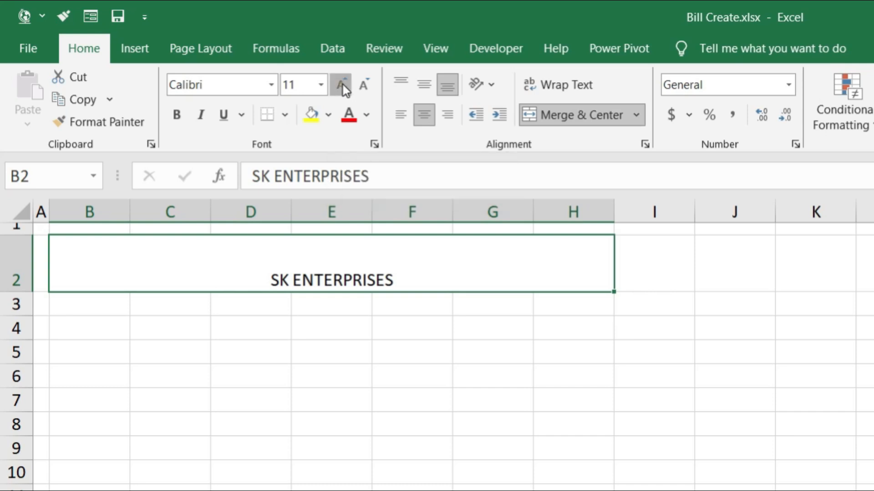
# Format the SK ENTERPRISES heading at font size 36, bold and vertically middle-aligned
pyautogui.click(343, 85)
pyautogui.click(342, 85)
pyautogui.click(343, 85)
pyautogui.click(342, 85)
pyautogui.click(343, 85)
pyautogui.click(342, 84)
pyautogui.click(343, 85)
pyautogui.click(343, 85)
pyautogui.click(342, 84)
pyautogui.click(342, 85)
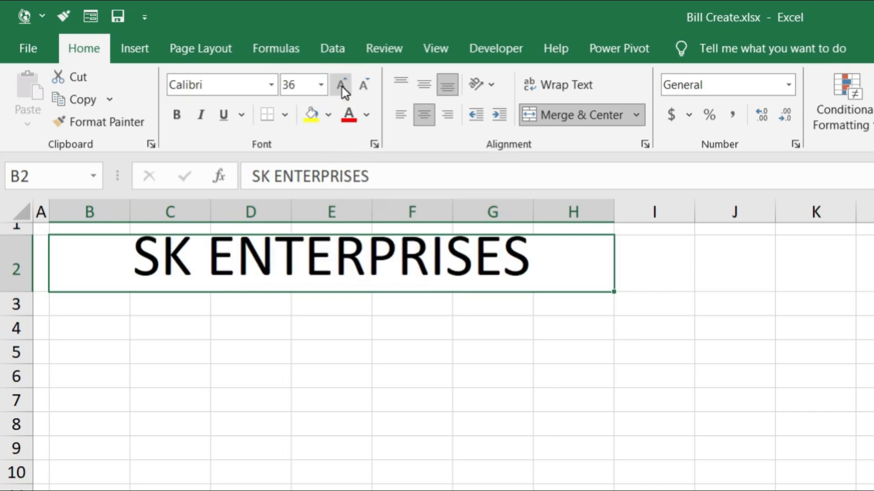
pyautogui.click(178, 115)
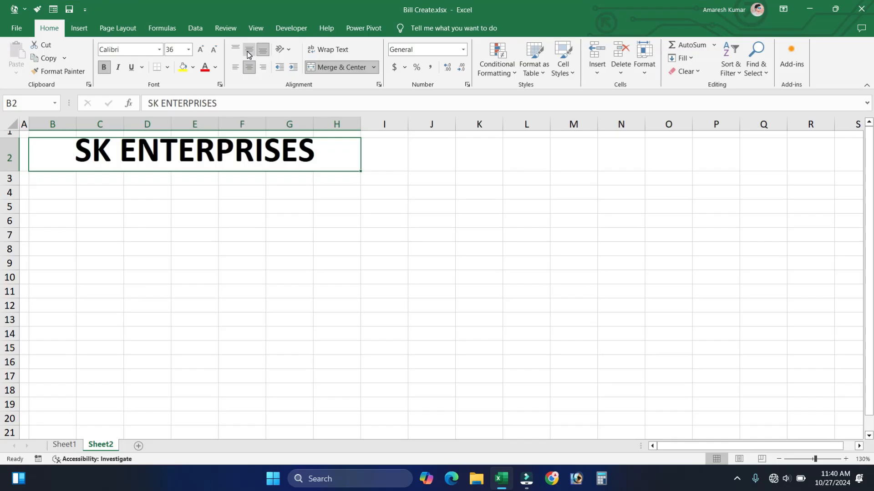
pyautogui.click(421, 88)
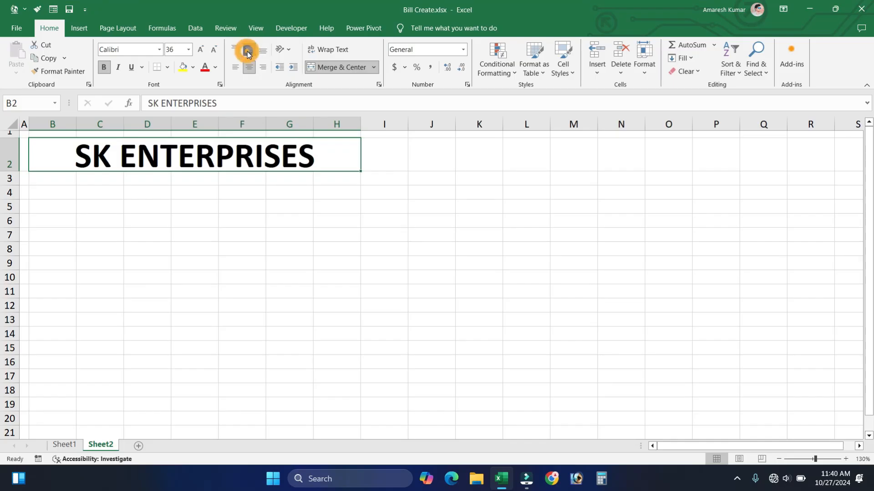
# Change the font of the SK ENTERPRISES heading to Eras Bold ITC
pyautogui.click(160, 49)
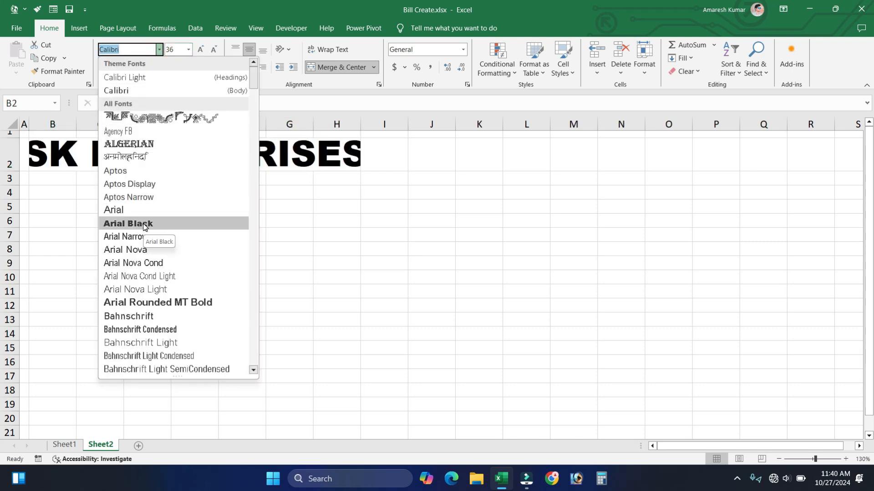
pyautogui.scroll(-20, 145, 227)
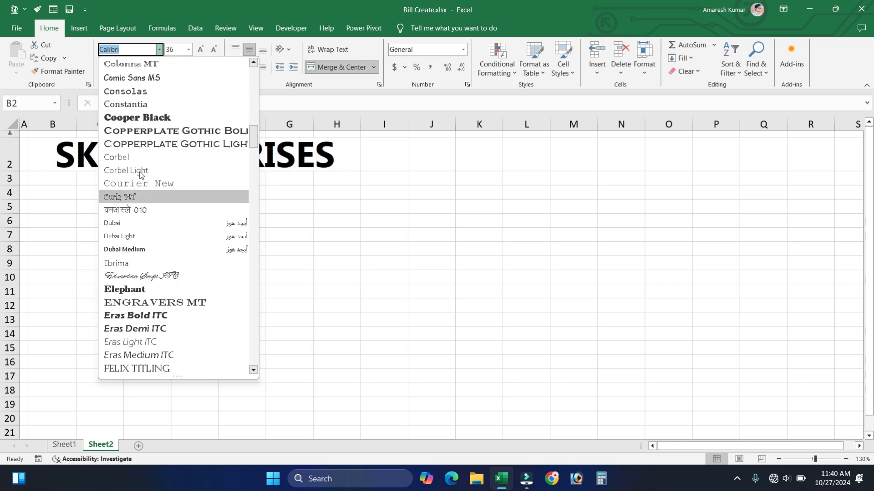
pyautogui.click(132, 315)
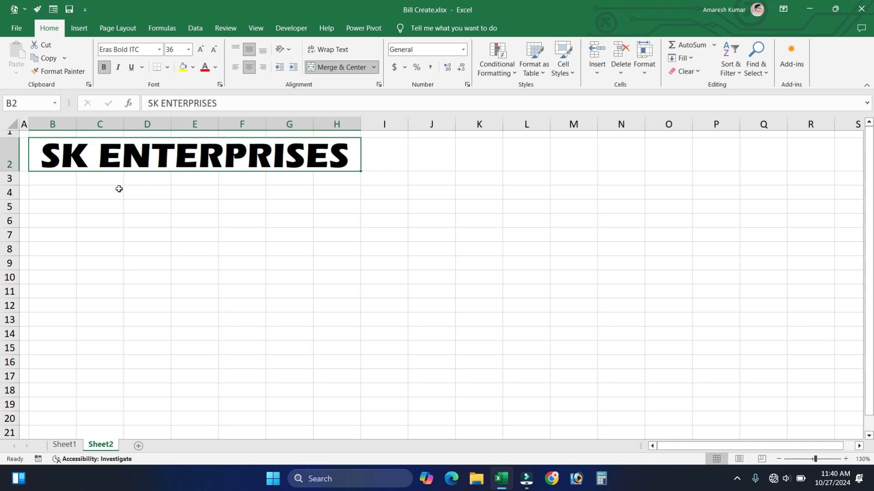
# Merge and center cells B3:H3 and extend the same merged format to row 4
pyautogui.moveTo(54, 174); pyautogui.dragTo(226, 182)
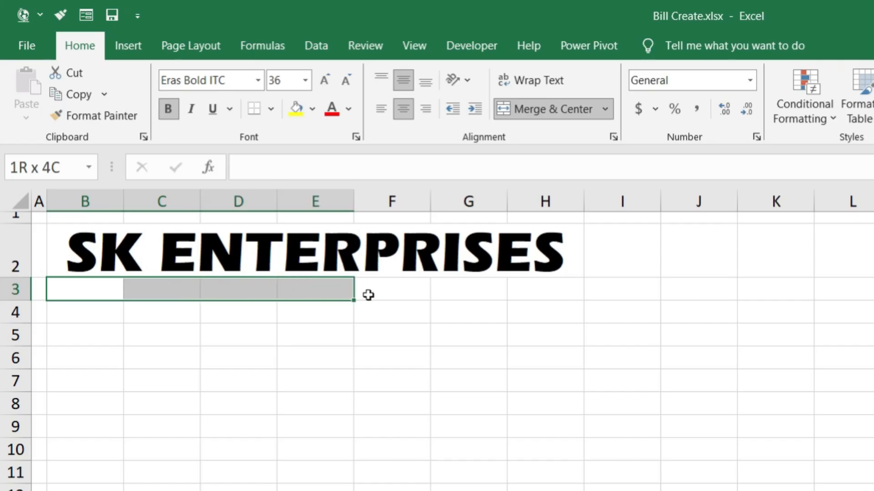
pyautogui.moveTo(368, 295); pyautogui.dragTo(548, 294)
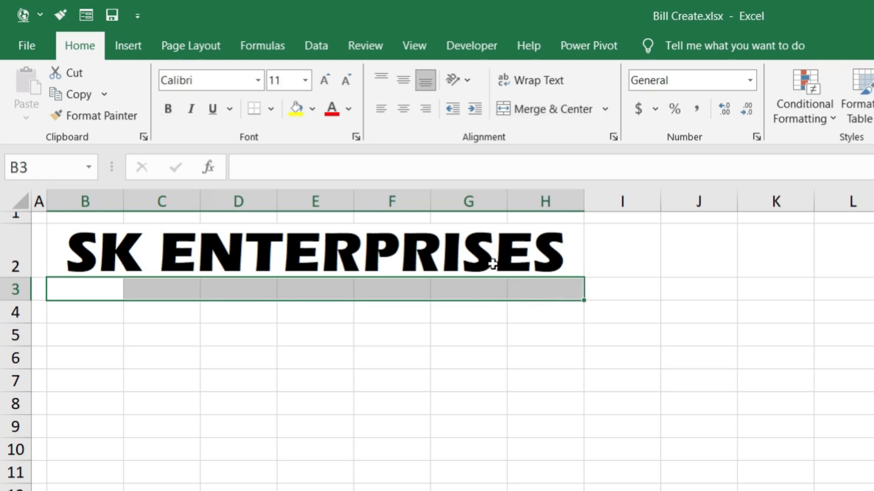
pyautogui.click(538, 109)
pyautogui.moveTo(587, 301); pyautogui.dragTo(587, 324)
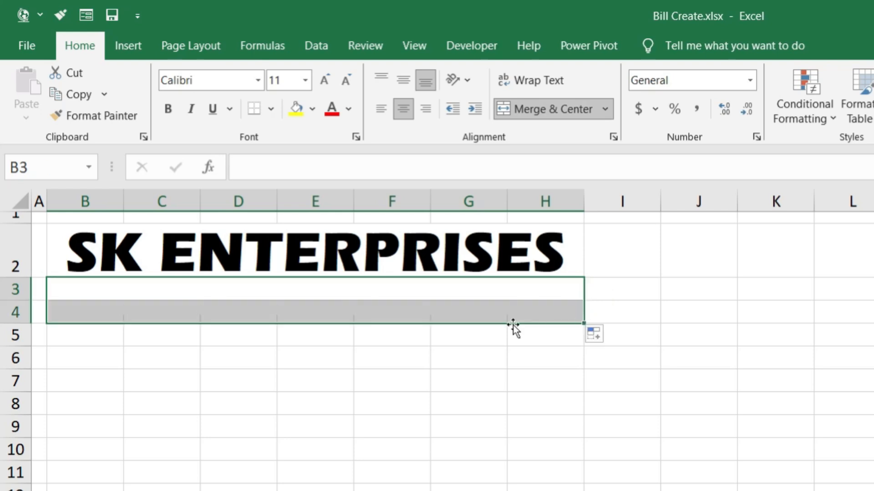
pyautogui.click(372, 319)
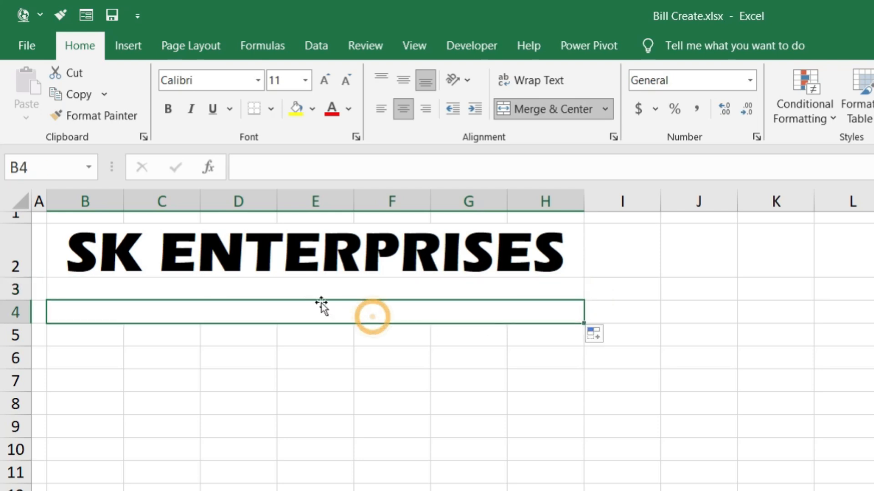
# Enter the business's address in row 3 and its phone number and email id in row 4
pyautogui.click(247, 286)
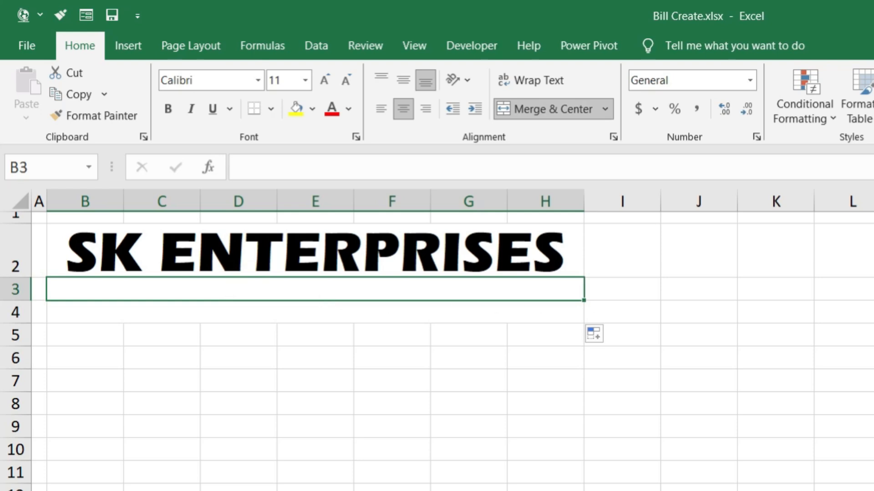
pyautogui.write('Ward No. 03, Nirmali, Supaul')
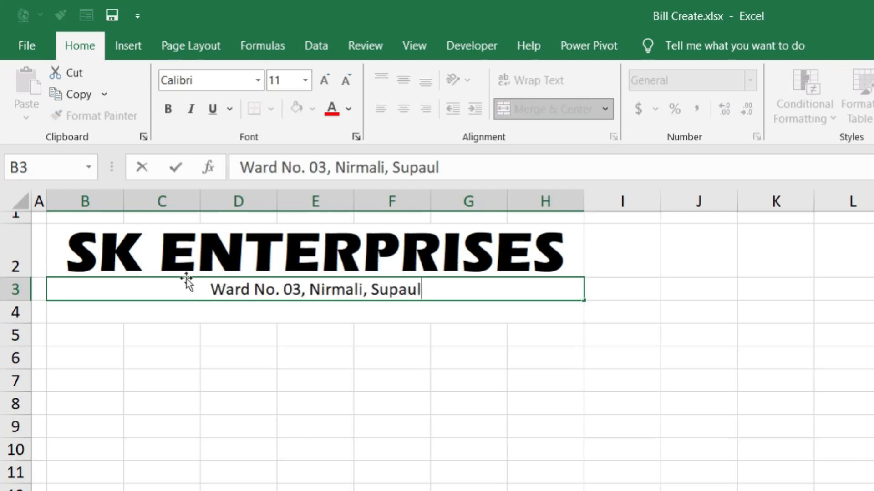
pyautogui.press('Return')
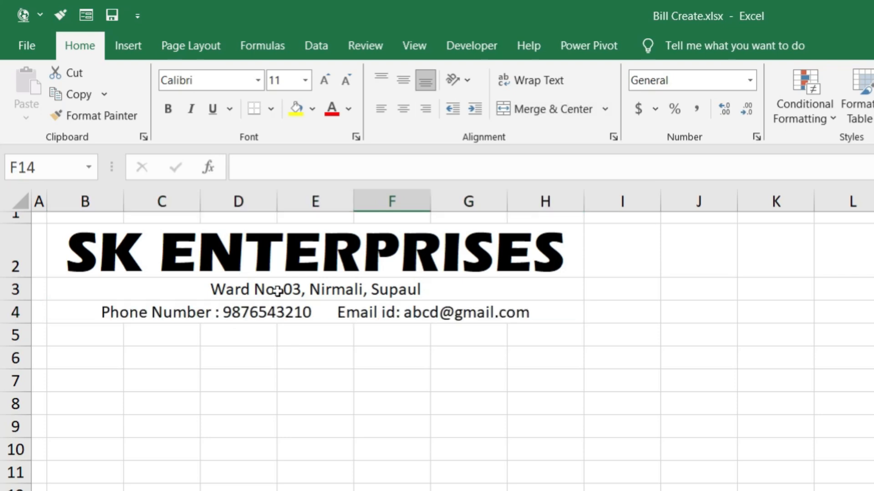
# Format the address and contact lines in rows 3 and 4 at font size 12 and bold
pyautogui.click(269, 289)
pyautogui.click(268, 312)
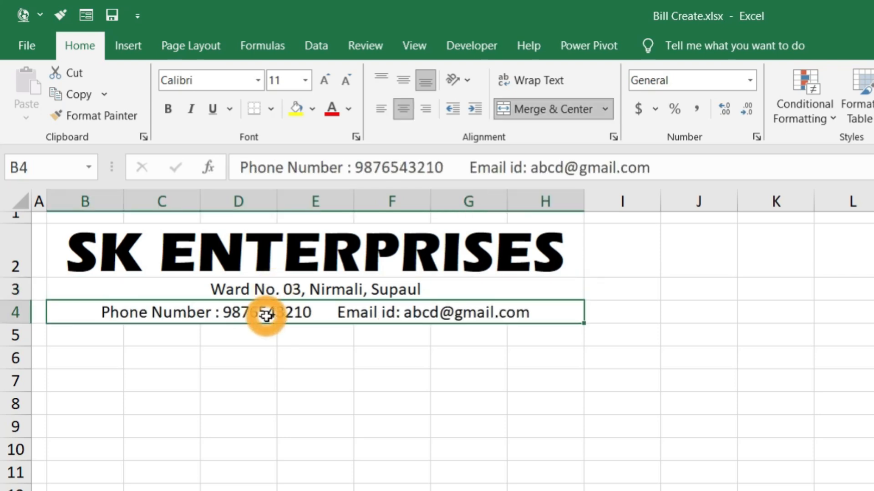
pyautogui.click(267, 291)
pyautogui.click(236, 313)
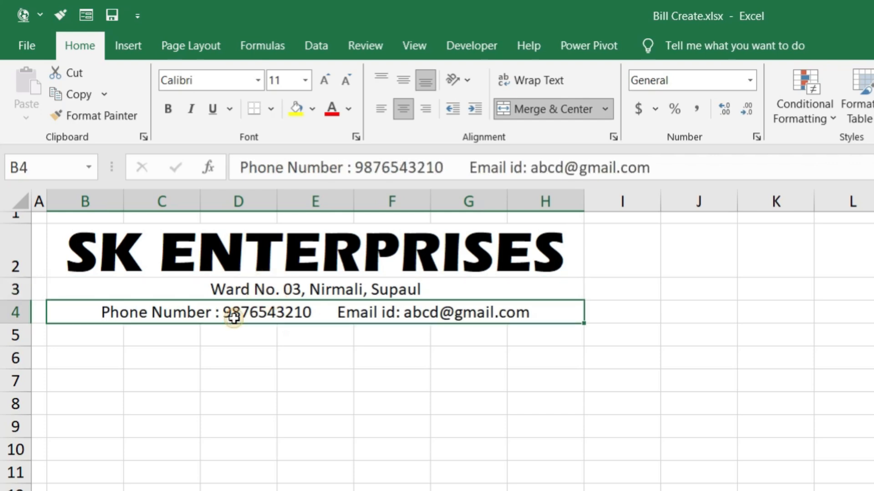
pyautogui.moveTo(250, 290); pyautogui.dragTo(263, 306)
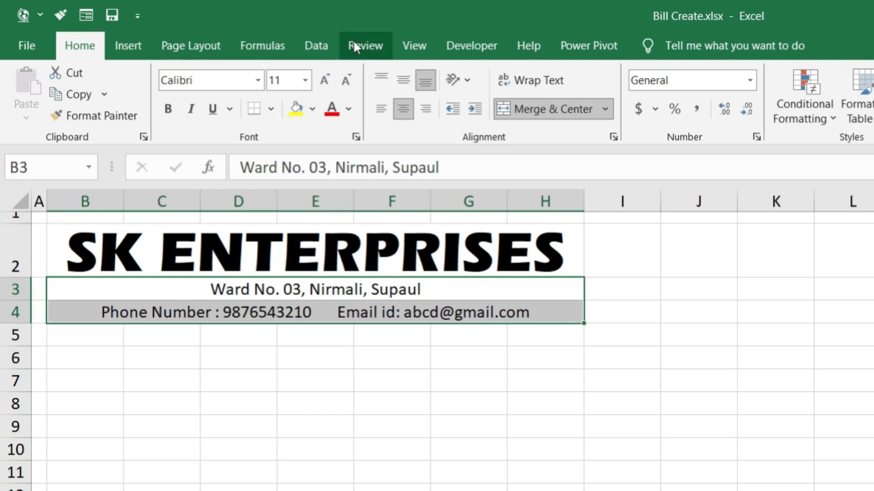
pyautogui.click(331, 80)
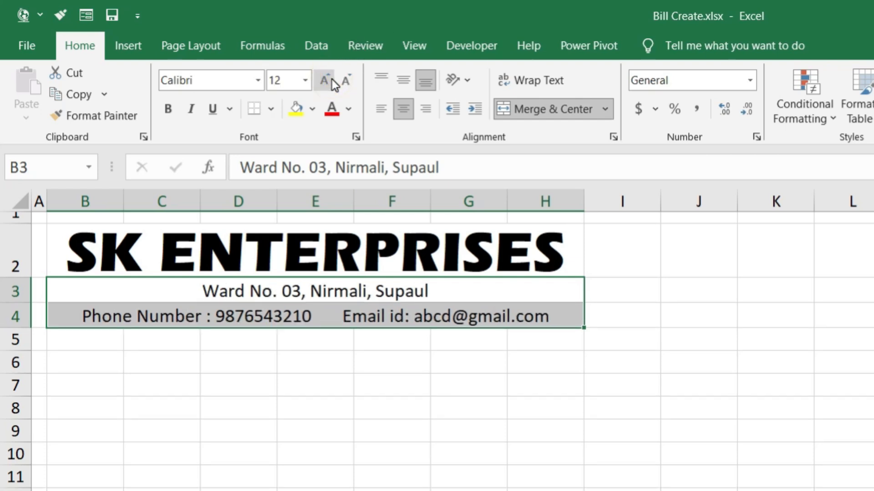
pyautogui.click(167, 120)
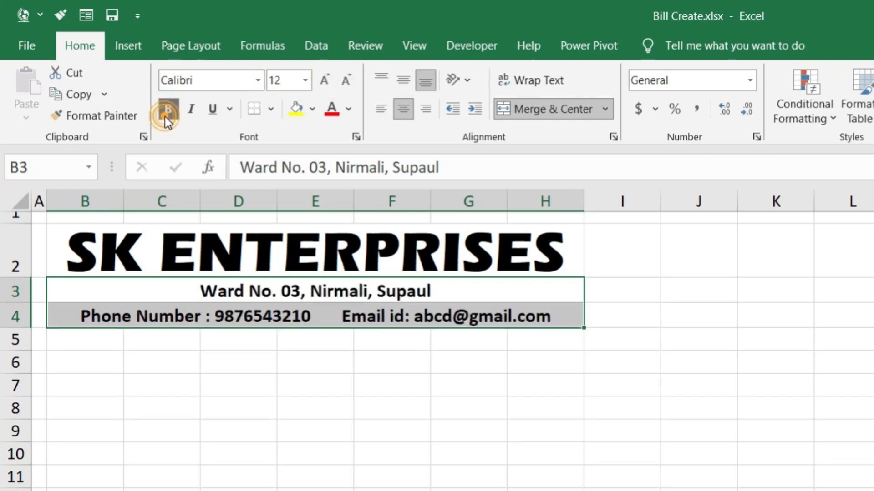
pyautogui.click(311, 423)
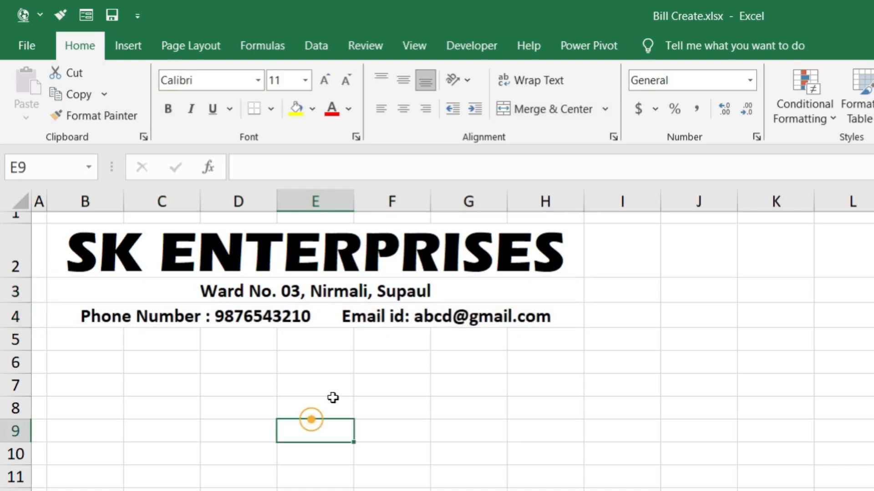
# Fill the heading block in rows 2 to 4 with the recently used light yellow color
pyautogui.click(239, 254)
pyautogui.moveTo(239, 254); pyautogui.dragTo(237, 313)
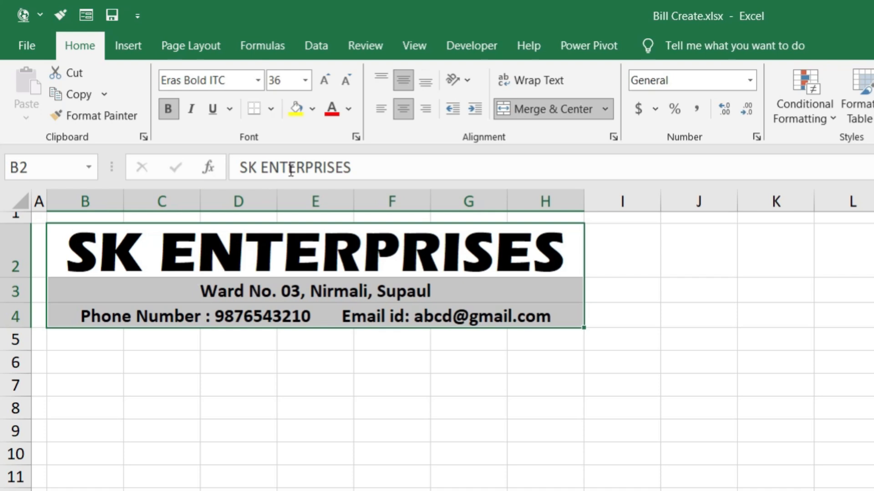
pyautogui.click(312, 109)
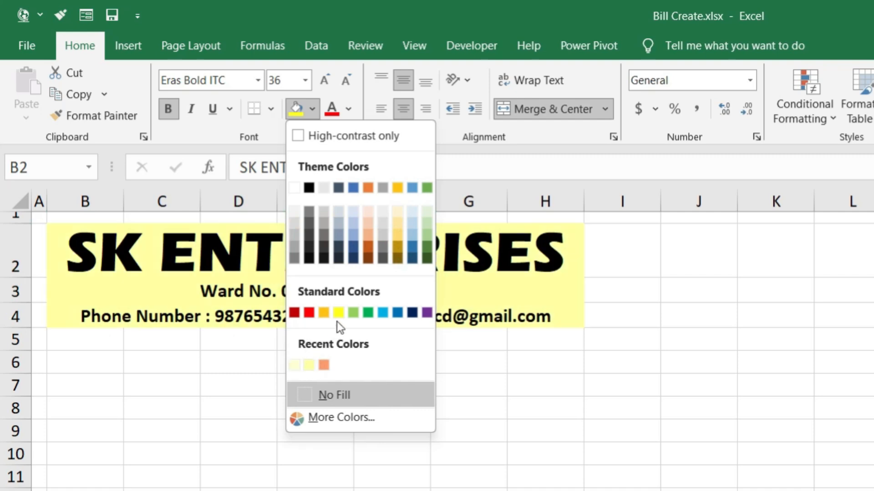
pyautogui.click(308, 365)
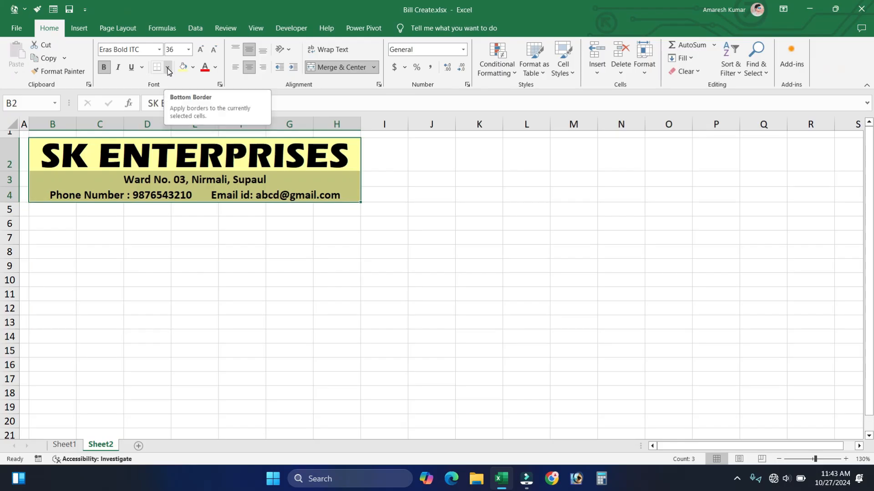
# Apply thick outside borders around the heading block B2:H4
pyautogui.click(271, 108)
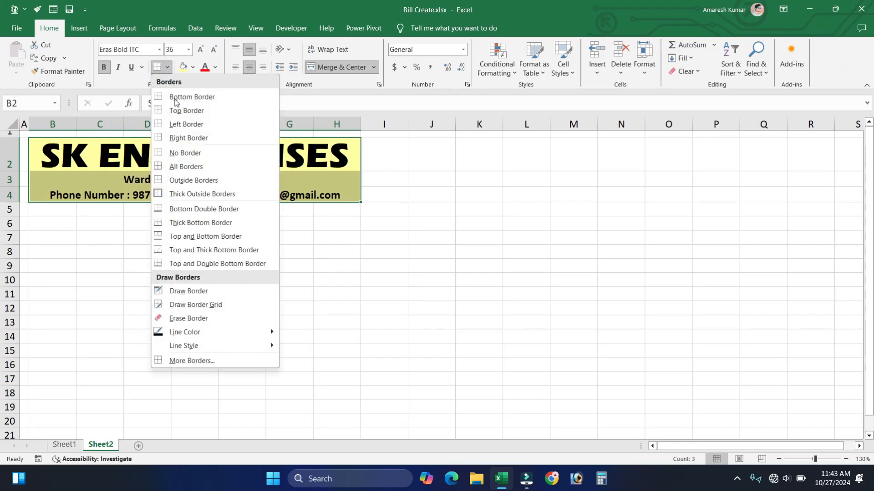
pyautogui.click(182, 195)
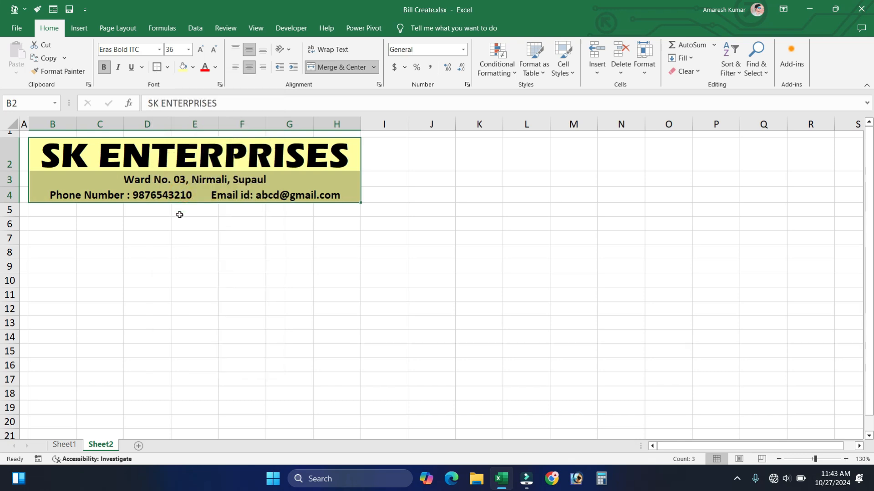
pyautogui.click(180, 227)
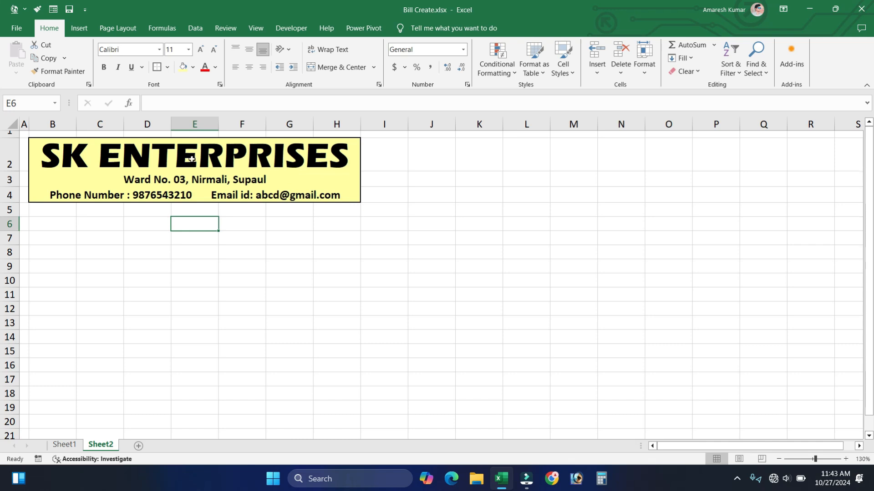
# Merge and center cells B5:H5 and enter the title INVOICE
pyautogui.moveTo(45, 207); pyautogui.dragTo(324, 215)
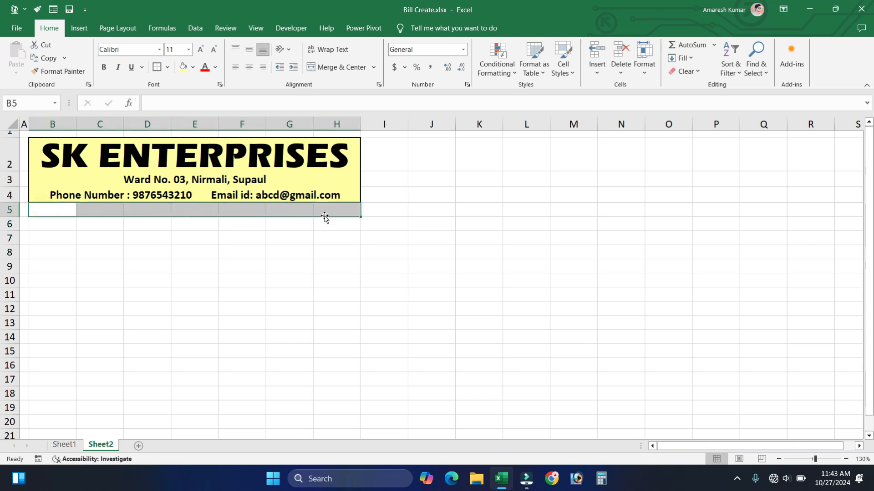
pyautogui.click(328, 68)
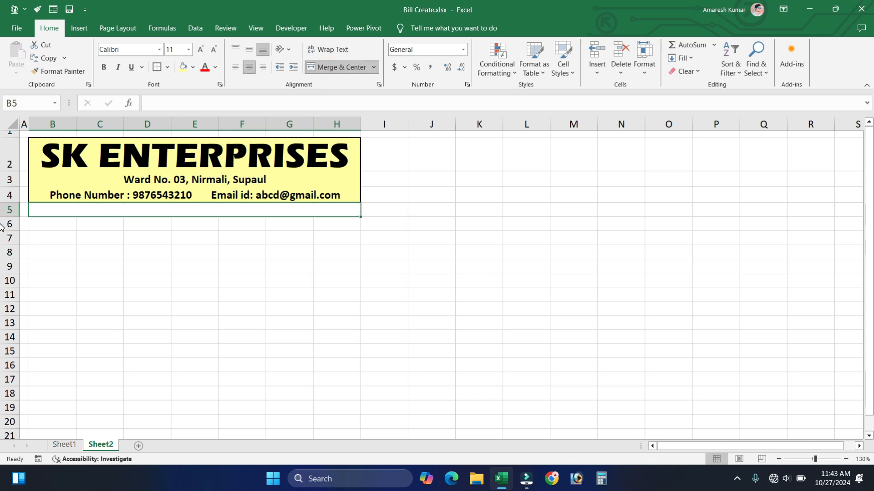
pyautogui.write('INVOICE')
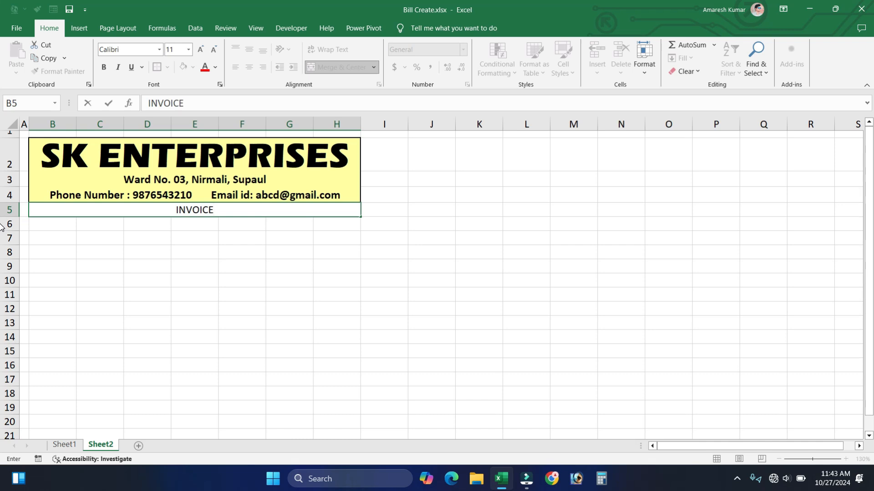
pyautogui.click(390, 240)
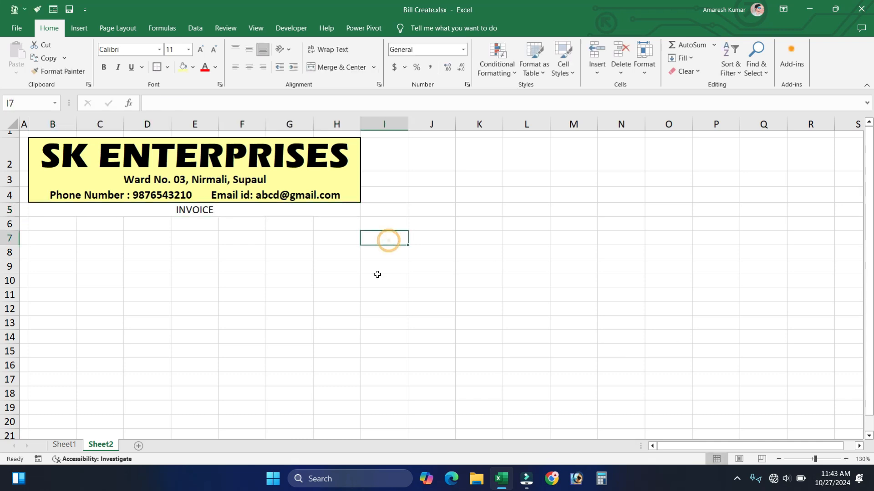
# Format the INVOICE title in row 5 as bold Arial Black at font size 20
pyautogui.click(211, 212)
pyautogui.click(202, 49)
pyautogui.click(201, 50)
pyautogui.click(202, 49)
pyautogui.click(202, 49)
pyautogui.click(202, 49)
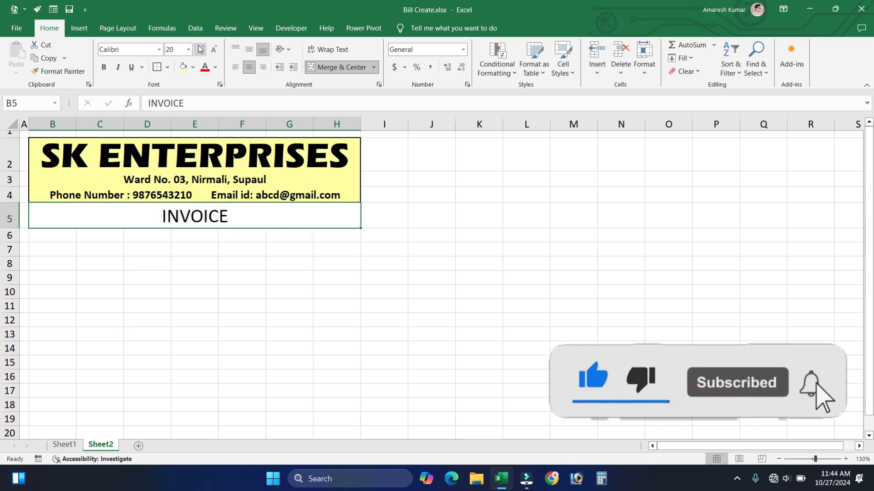
pyautogui.click(104, 67)
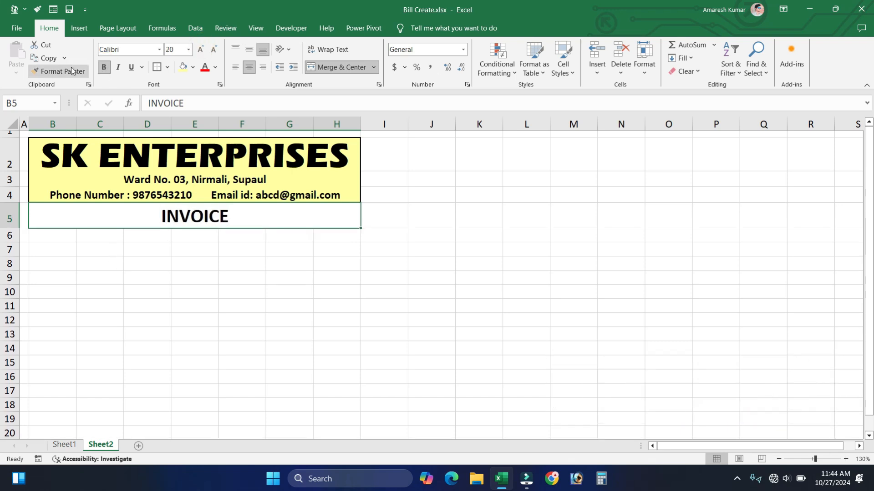
pyautogui.click(159, 49)
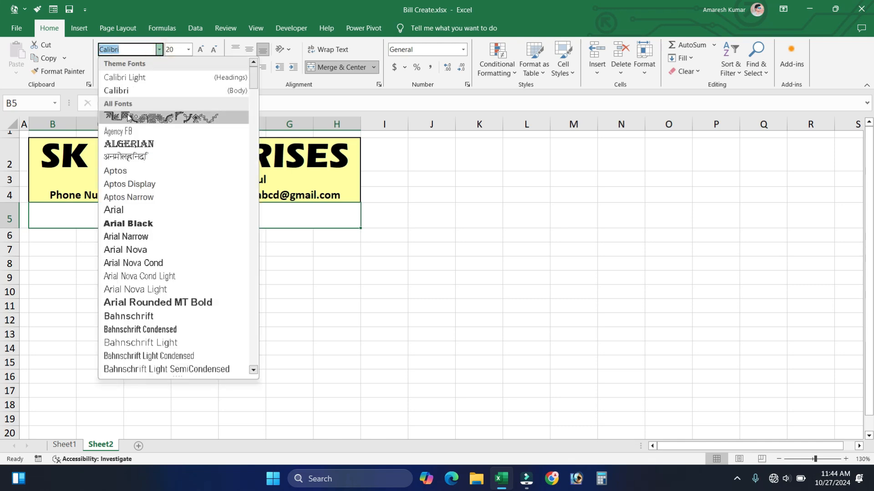
pyautogui.click(155, 226)
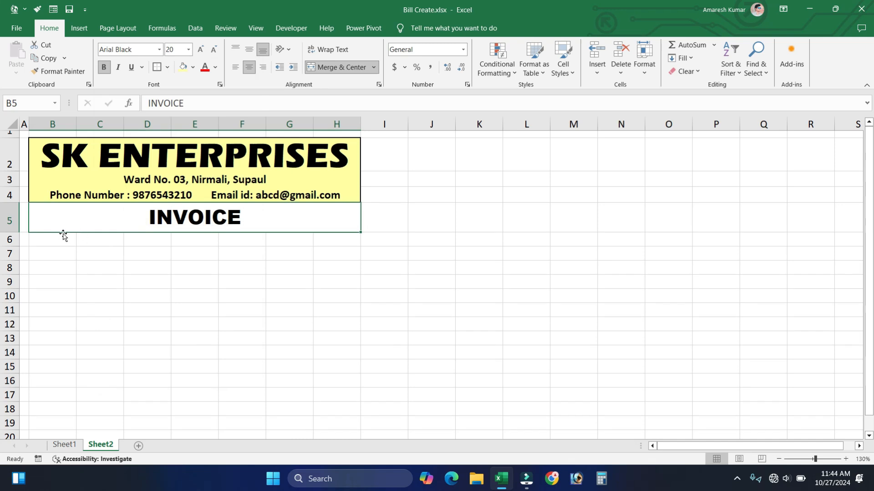
# Merge and center cells B6:C6 below the title and extend the merge down to row 7
pyautogui.click(64, 279)
pyautogui.click(57, 241)
pyautogui.moveTo(57, 241); pyautogui.dragTo(84, 241)
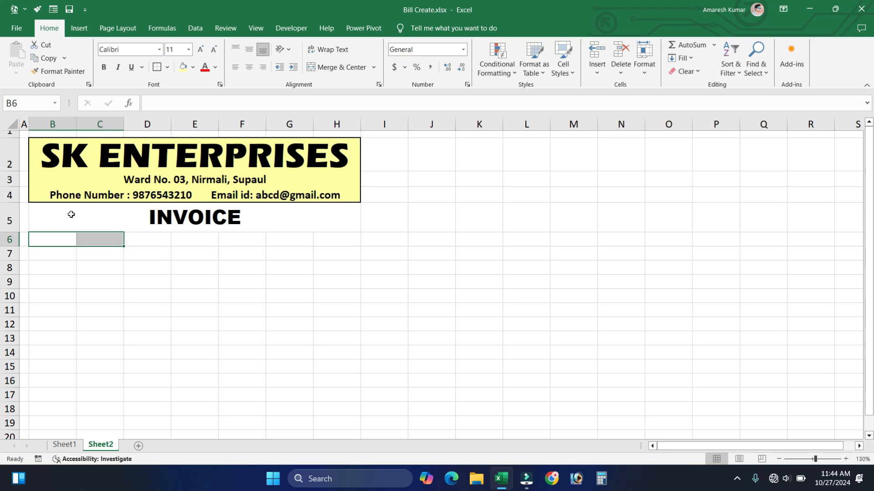
pyautogui.click(335, 67)
pyautogui.moveTo(124, 249); pyautogui.dragTo(116, 262)
pyautogui.click(68, 253)
pyautogui.click(79, 239)
pyautogui.click(74, 252)
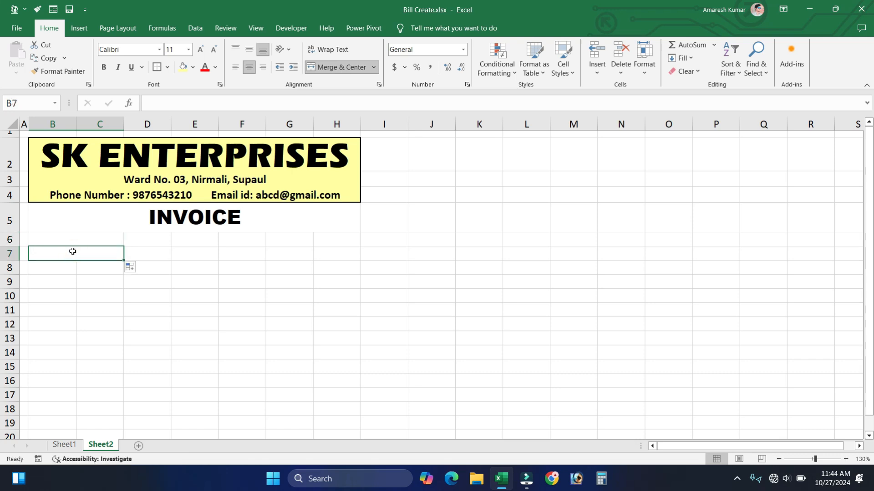
# Merge and center D6:F6 and G6:H6, and extend both merges down to row 7
pyautogui.click(137, 238)
pyautogui.moveTo(138, 241); pyautogui.dragTo(229, 245)
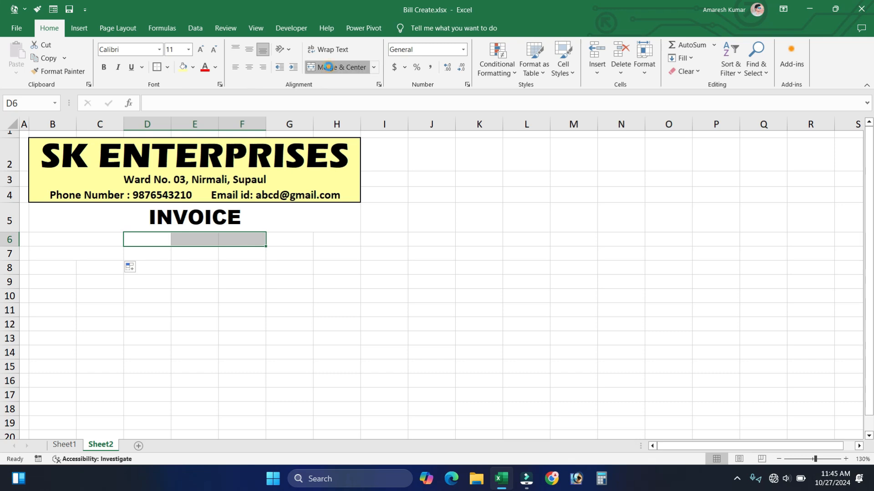
pyautogui.click(336, 67)
pyautogui.moveTo(269, 249); pyautogui.dragTo(328, 241)
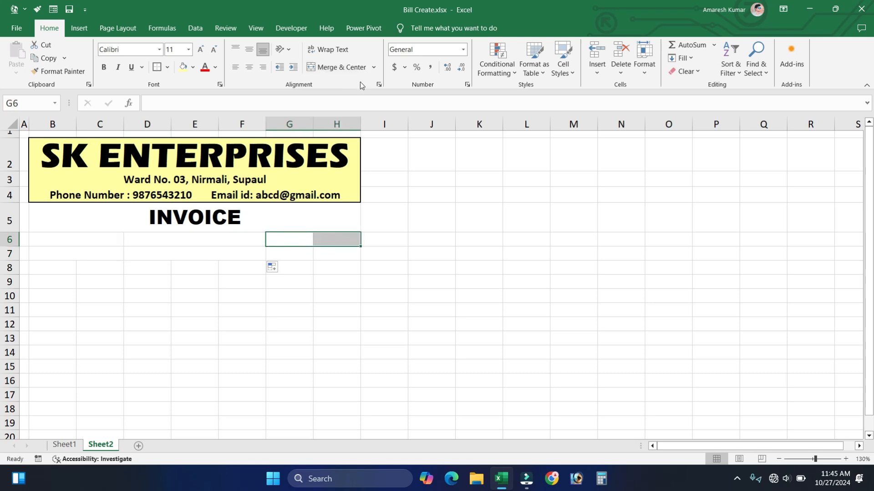
pyautogui.click(339, 67)
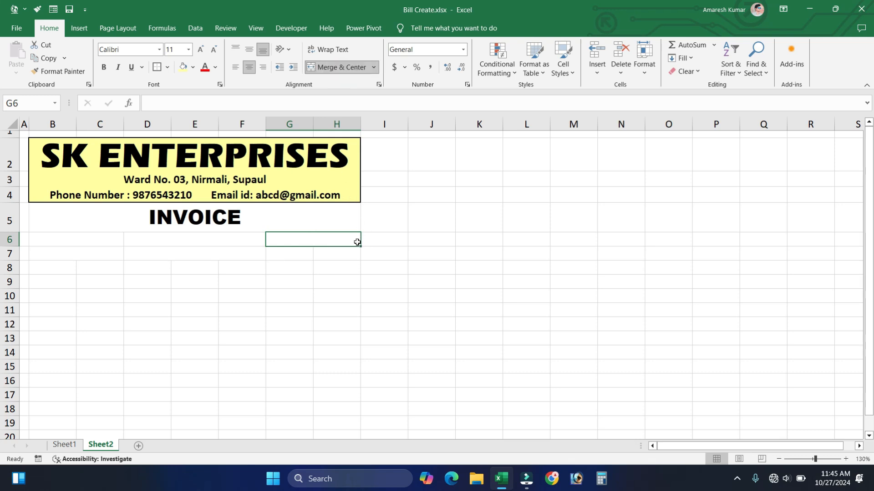
pyautogui.moveTo(359, 246); pyautogui.dragTo(335, 249)
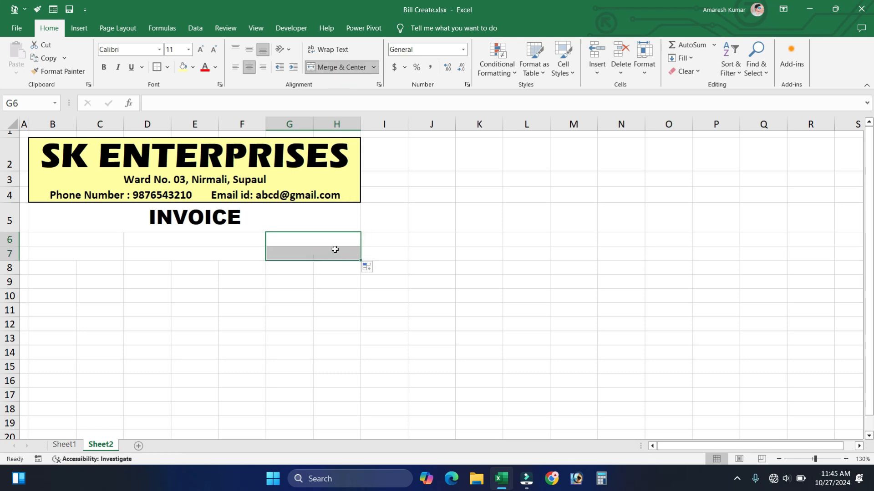
pyautogui.click(300, 255)
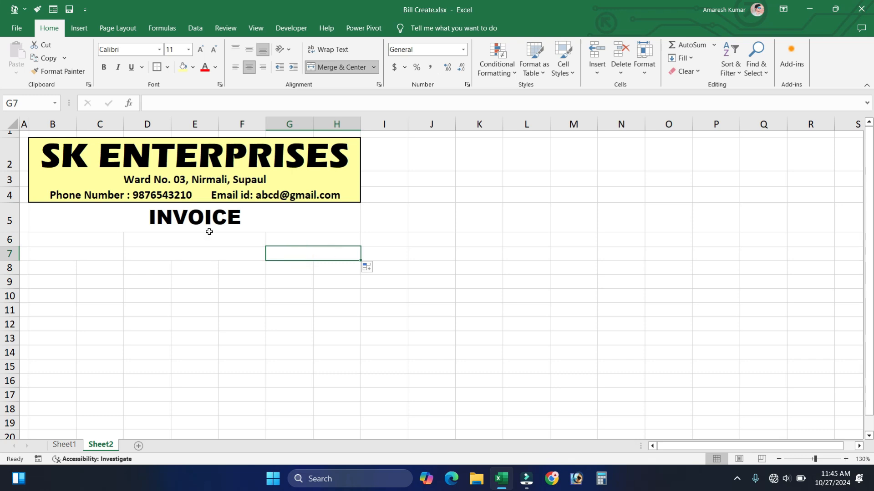
# Enter the labels CUSTOMER NAME in B6, INVOICE DATE in B7 and INVOICE NUMBER in G6
pyautogui.click(74, 238)
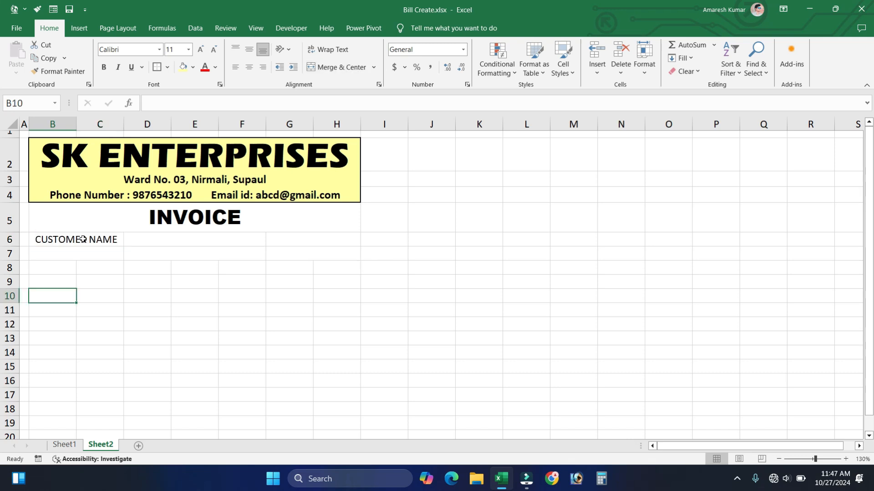
pyautogui.click(80, 253)
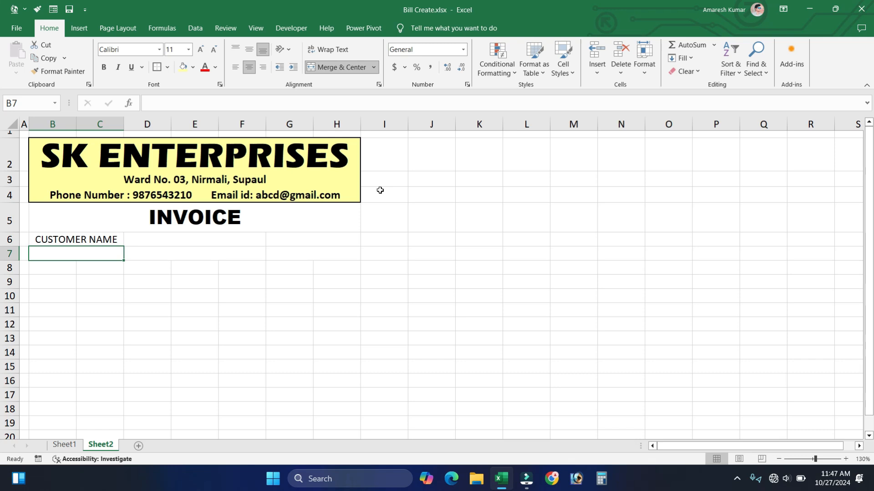
pyautogui.write('INVOICE DATE')
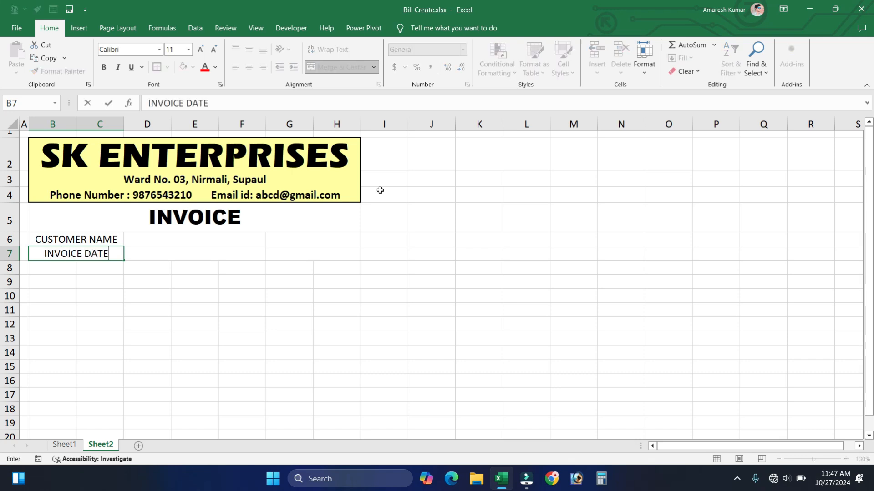
pyautogui.moveTo(165, 246); pyautogui.dragTo(172, 253)
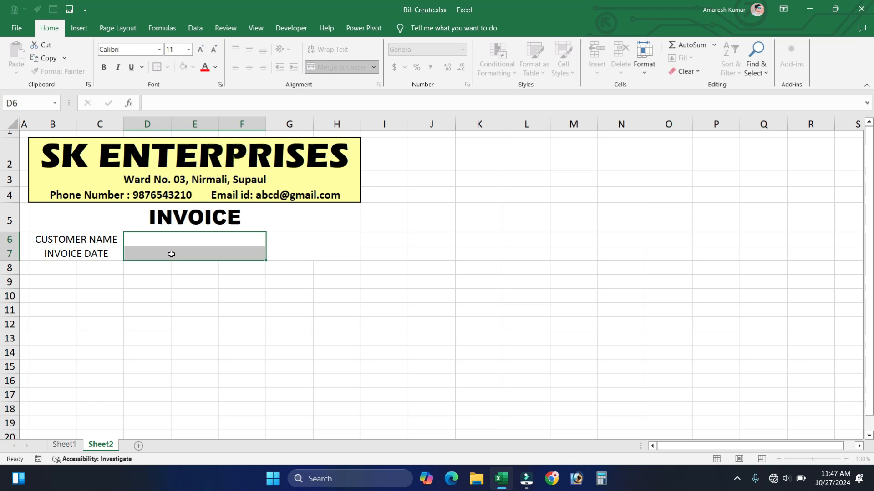
pyautogui.click(329, 244)
pyautogui.write('INVOICE NUMBER')
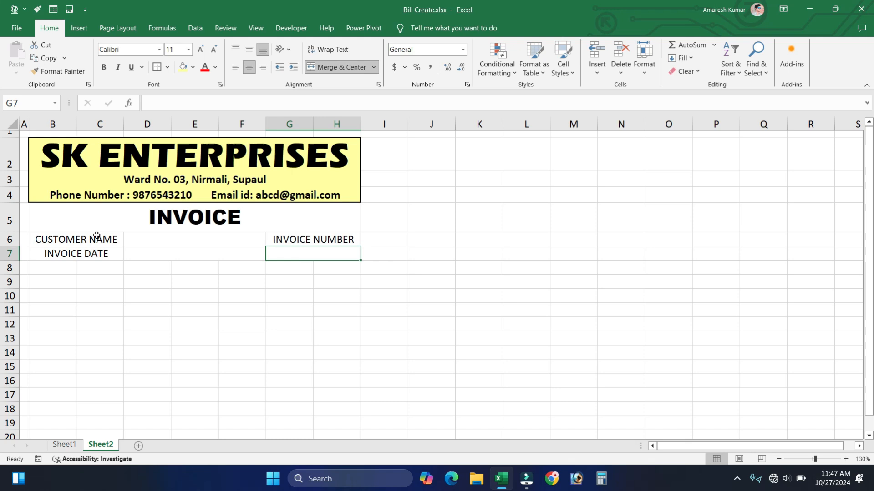
# Apply all borders and thick outside borders to the customer details block B6:H7
pyautogui.moveTo(97, 235); pyautogui.dragTo(274, 252)
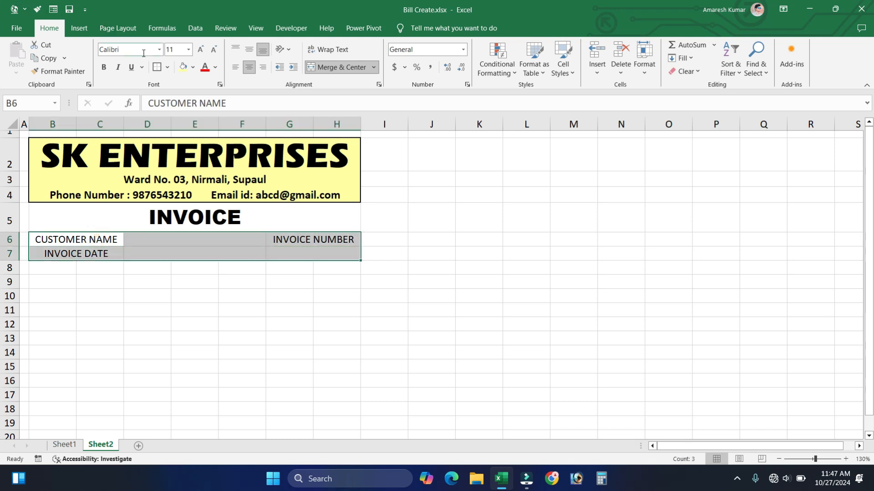
pyautogui.click(167, 67)
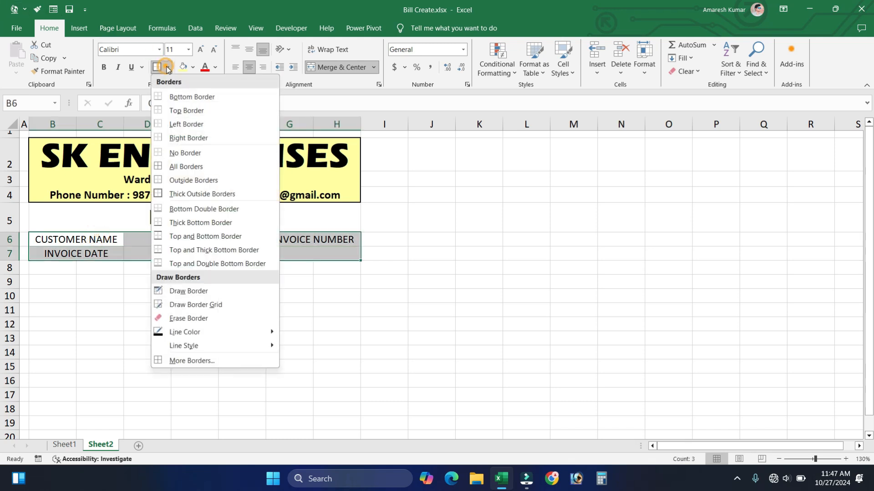
pyautogui.click(185, 167)
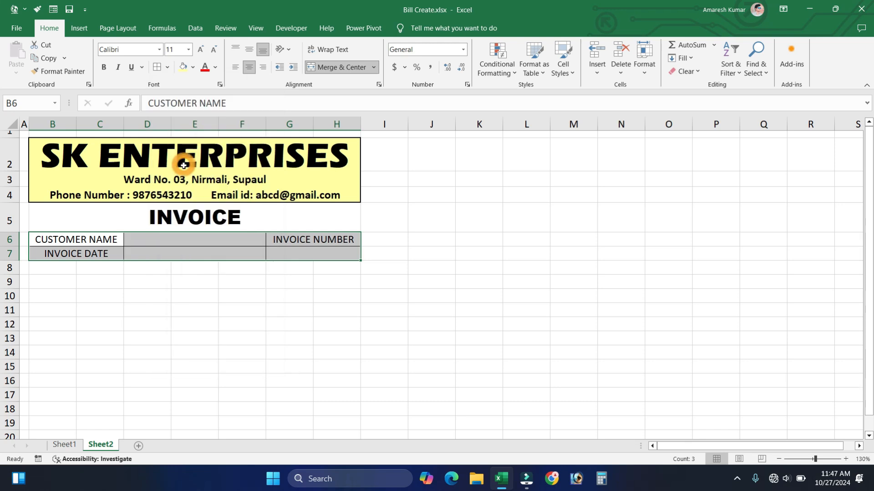
pyautogui.click(167, 67)
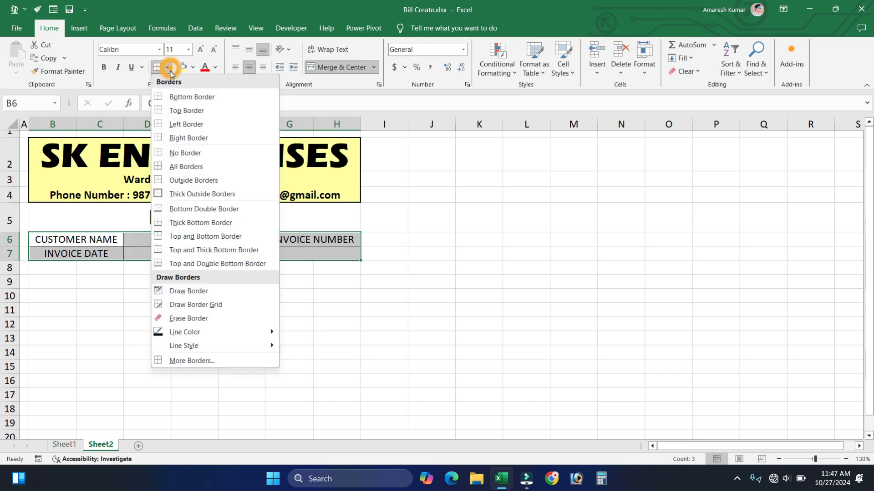
pyautogui.click(189, 199)
pyautogui.click(164, 337)
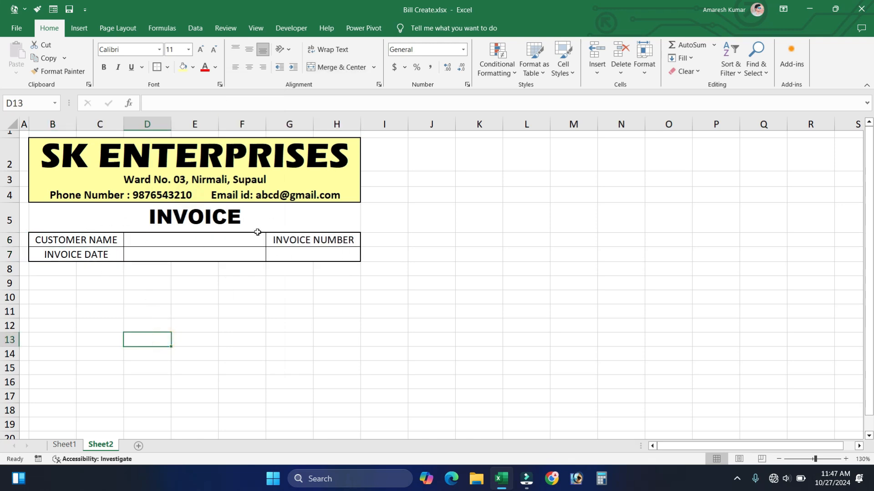
# Increase the height of rows 6 and 7 and make the customer name, invoice date and invoice number labels bold
pyautogui.moveTo(8, 240); pyautogui.dragTo(7, 248)
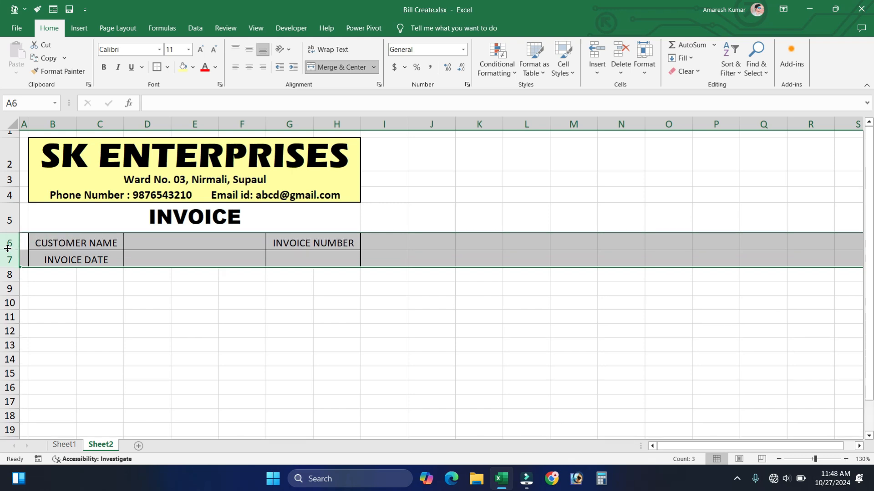
pyautogui.click(95, 243)
pyautogui.moveTo(94, 243); pyautogui.dragTo(94, 259)
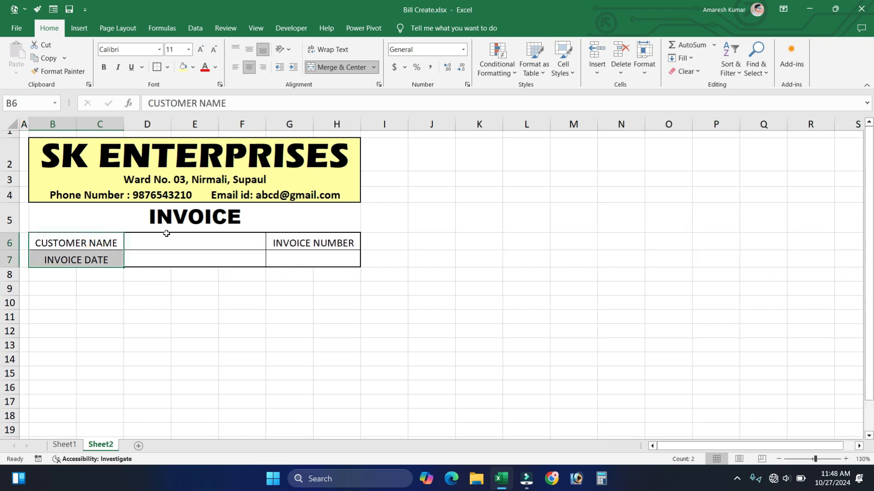
pyautogui.keyDown('ctrl'); pyautogui.click(289, 243); pyautogui.keyUp('ctrl')
pyautogui.click(107, 70)
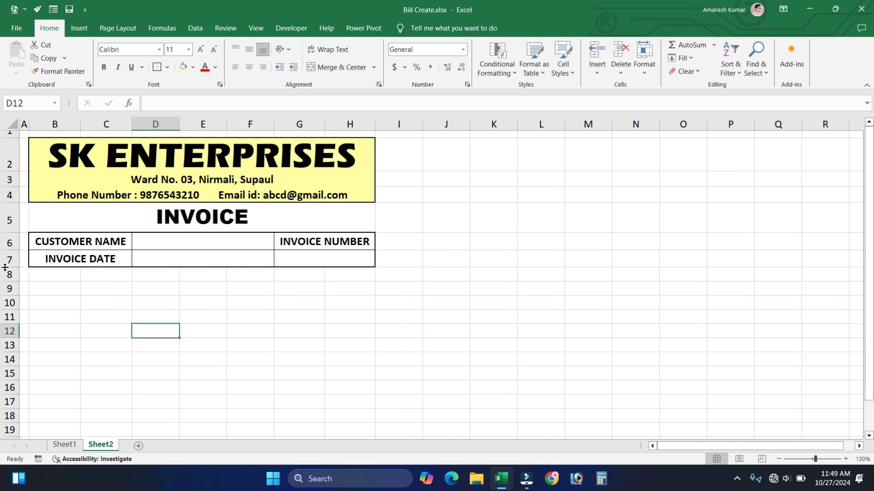
# Leave row 8 blank and enter the item table's first heading, Sl.No, in B9
pyautogui.click(7, 260)
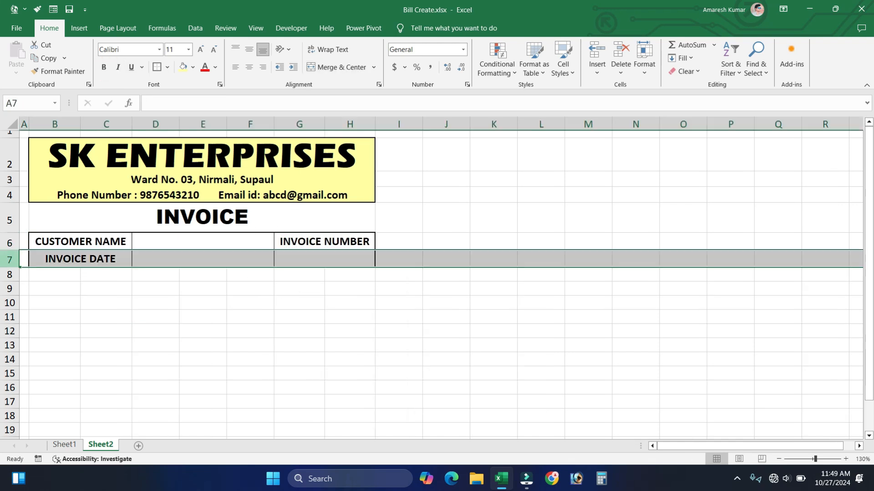
pyautogui.click(8, 274)
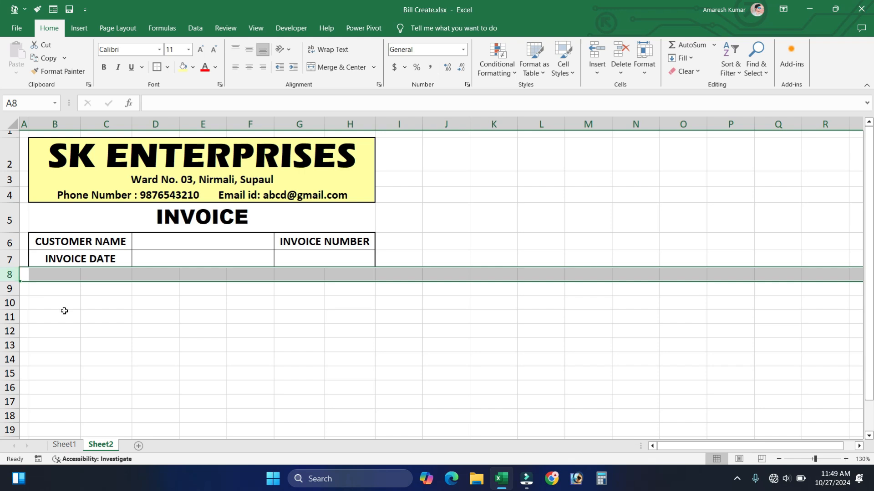
pyautogui.click(44, 287)
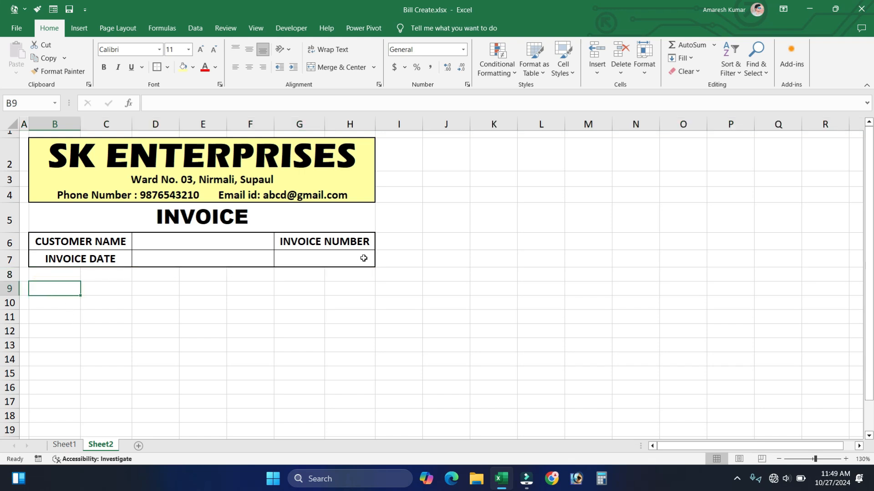
pyautogui.write('Sl.No')
pyautogui.press('Tab')
# Merge and center C9:E9 for the description column and extend the merge down to row 23
pyautogui.moveTo(92, 291); pyautogui.dragTo(183, 290)
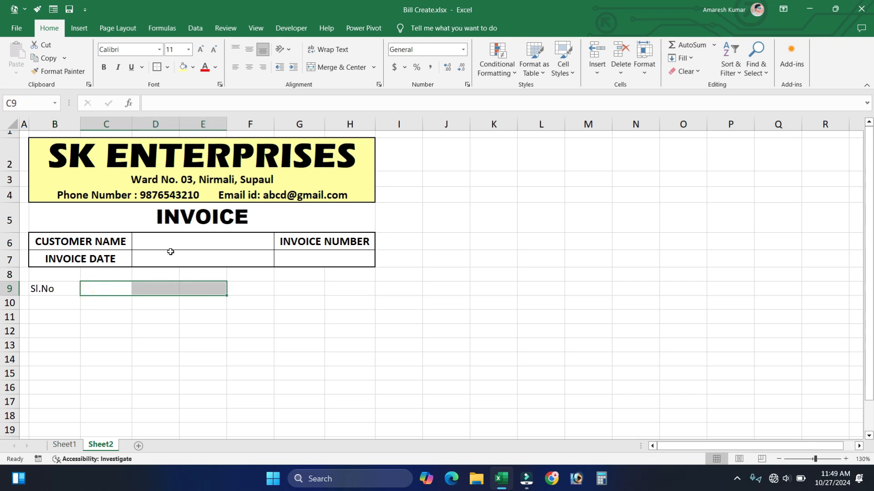
pyautogui.click(331, 66)
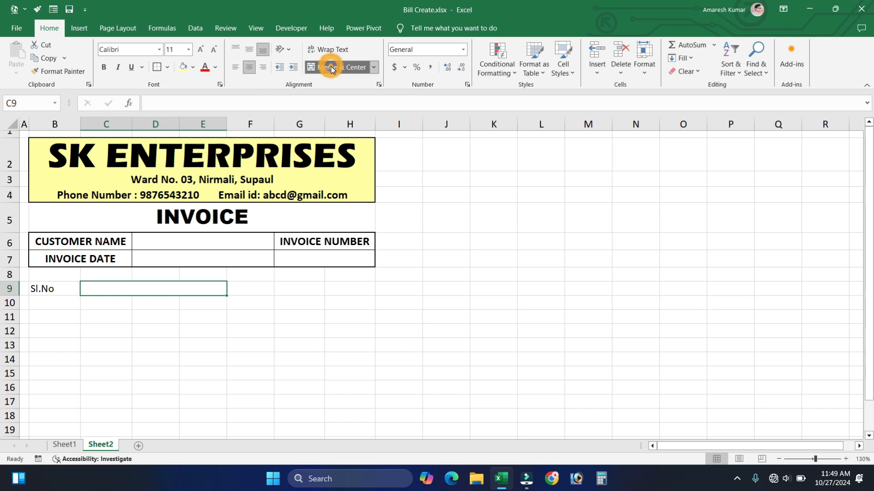
pyautogui.scroll(-1, 157, 237)
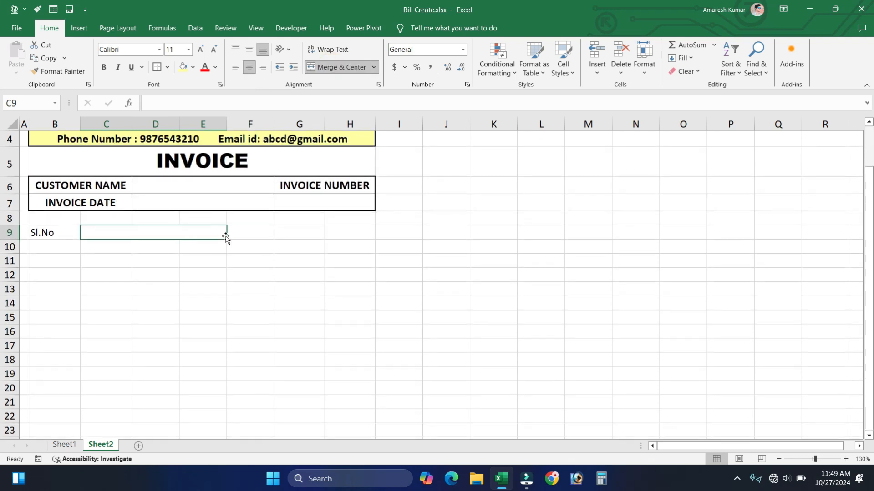
pyautogui.moveTo(227, 237); pyautogui.dragTo(204, 372)
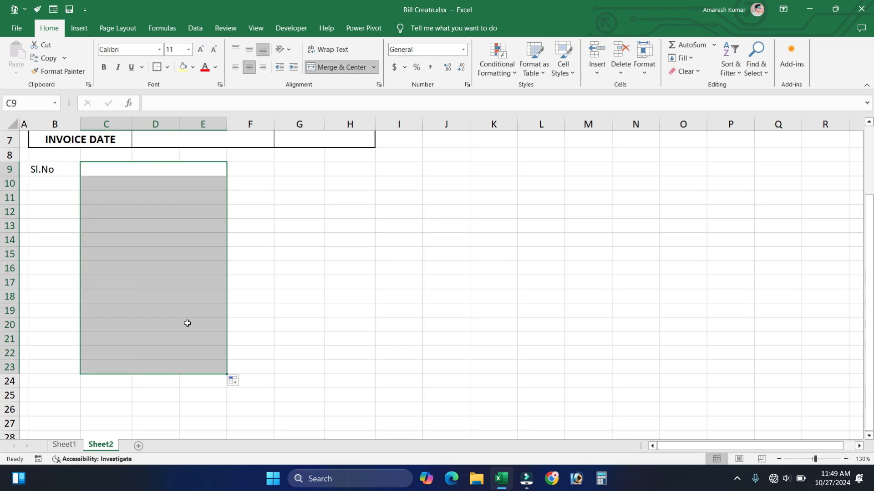
# Enter the item table headings DESCRIPTION OF GOODS, PRICE, QTY and AMOUNT in row 9, from C9 through H9
pyautogui.scroll(2, 188, 304)
pyautogui.click(150, 288)
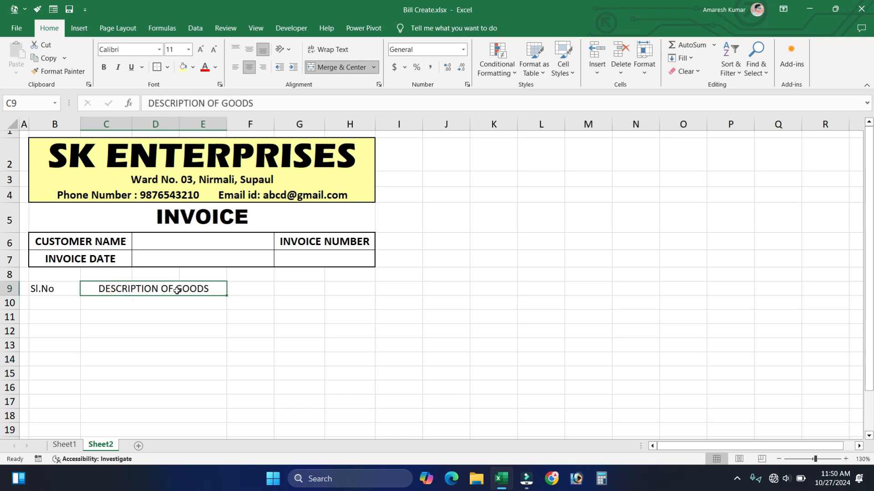
pyautogui.click(235, 289)
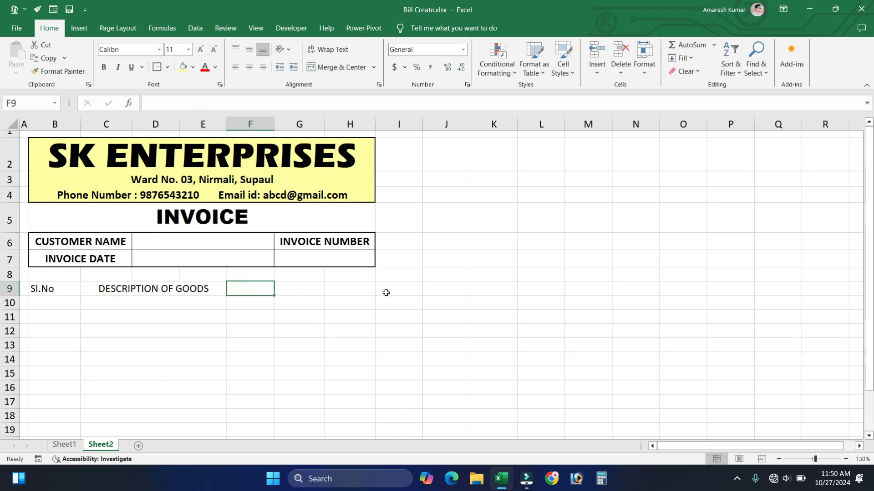
pyautogui.write('PRICE')
pyautogui.press('Tab')
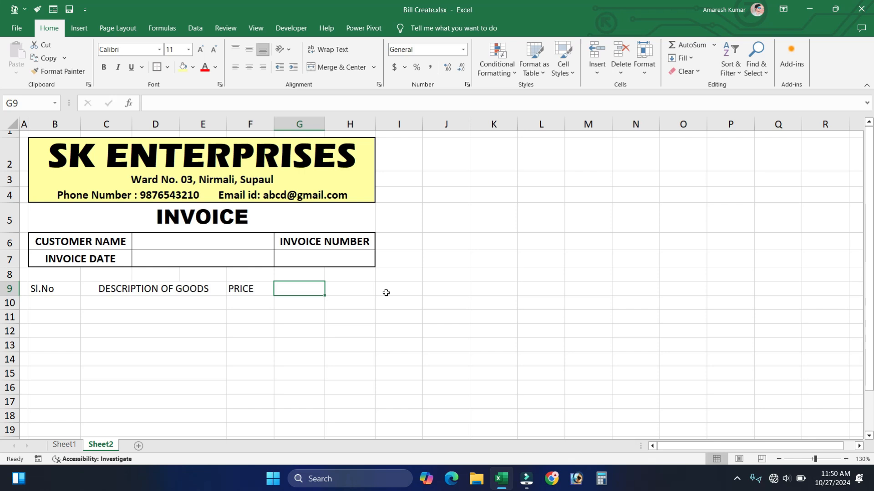
pyautogui.write('QTY')
pyautogui.press('Tab')
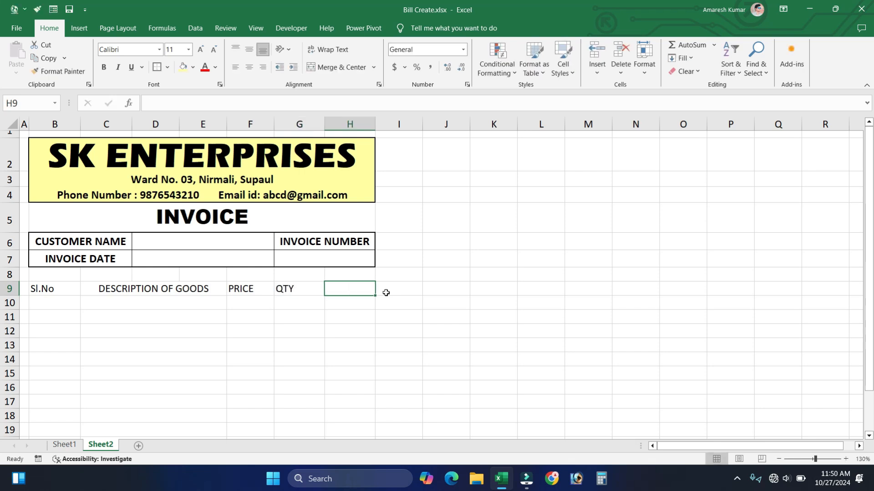
pyautogui.write('AMOUNT')
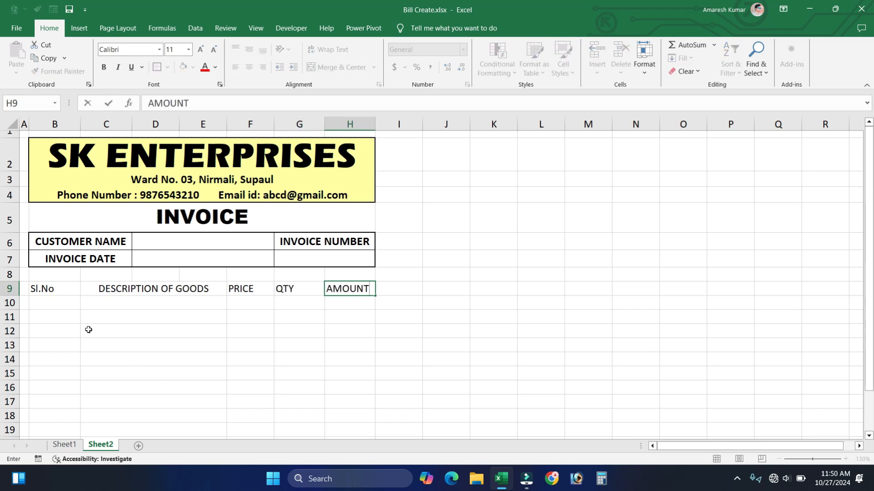
pyautogui.click(88, 328)
# Center the headings in B9:H9 horizontally and vertically, and make them bold at font size 12
pyautogui.moveTo(53, 289); pyautogui.dragTo(237, 290)
pyautogui.moveTo(197, 314); pyautogui.dragTo(315, 243)
pyautogui.click(264, 304)
pyautogui.moveTo(62, 289); pyautogui.dragTo(350, 289)
pyautogui.click(252, 51)
pyautogui.click(250, 68)
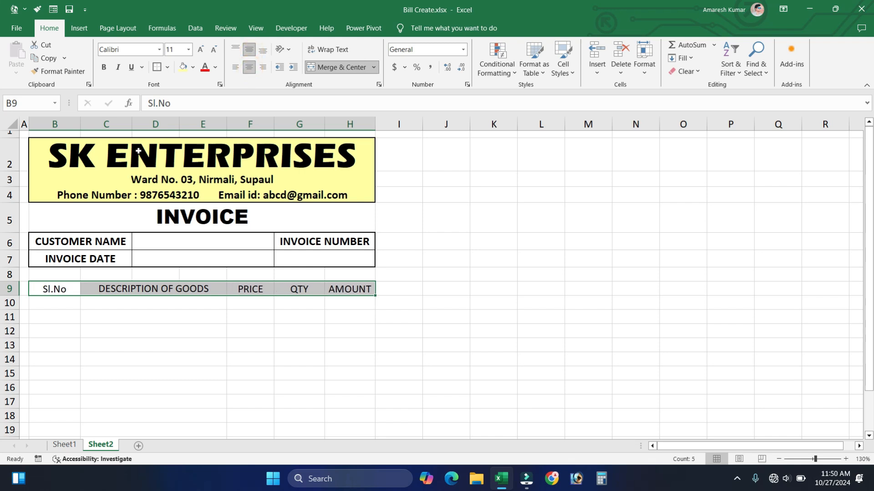
pyautogui.click(104, 68)
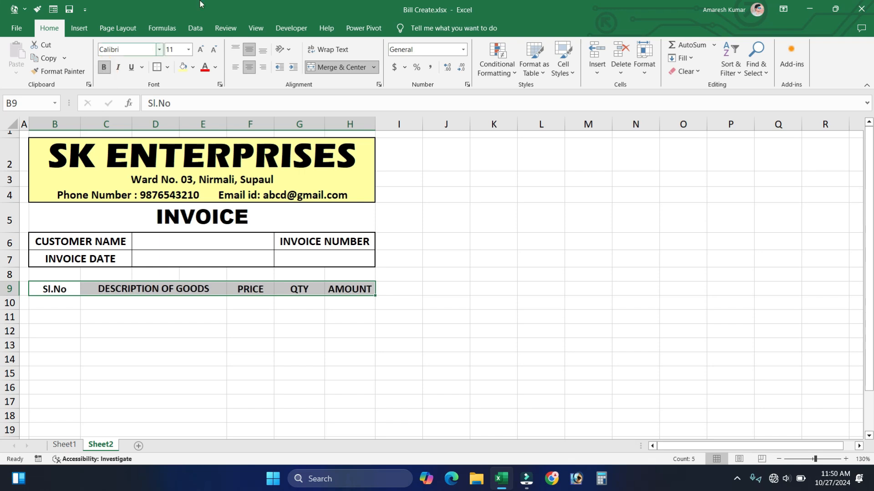
pyautogui.click(201, 50)
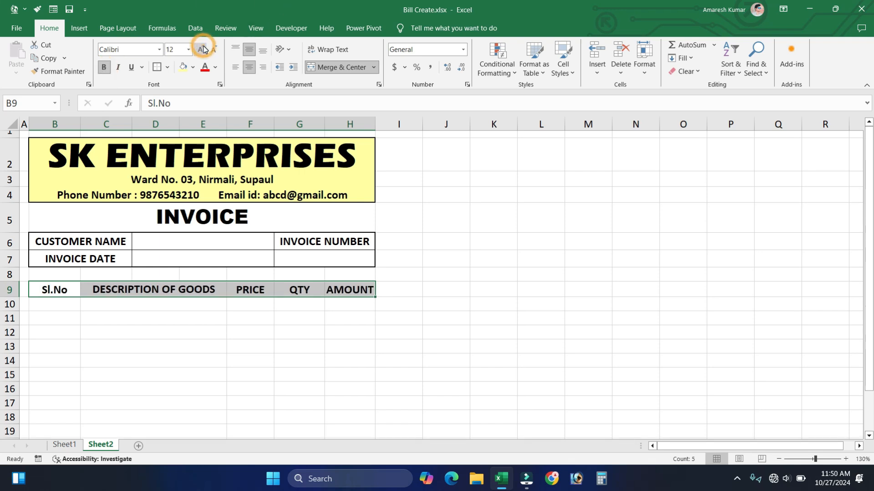
# Apply all borders and thick outside borders to the heading row B9:H9
pyautogui.moveTo(45, 290); pyautogui.dragTo(360, 288)
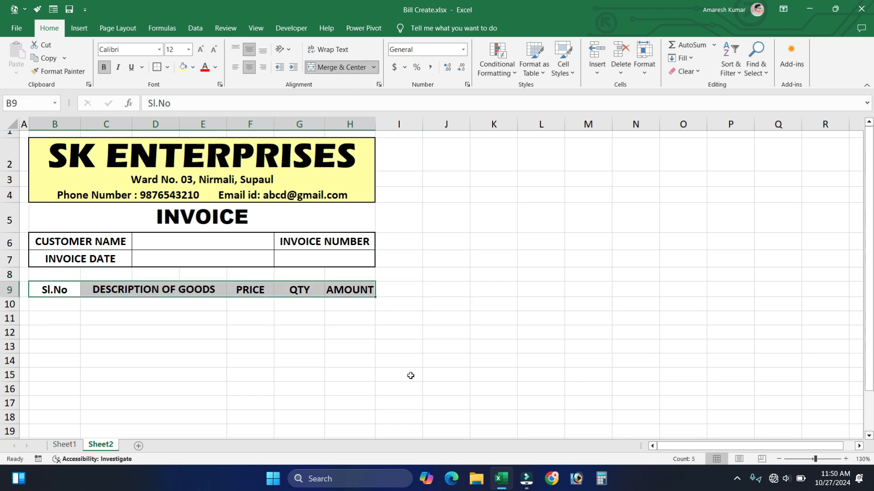
pyautogui.click(168, 68)
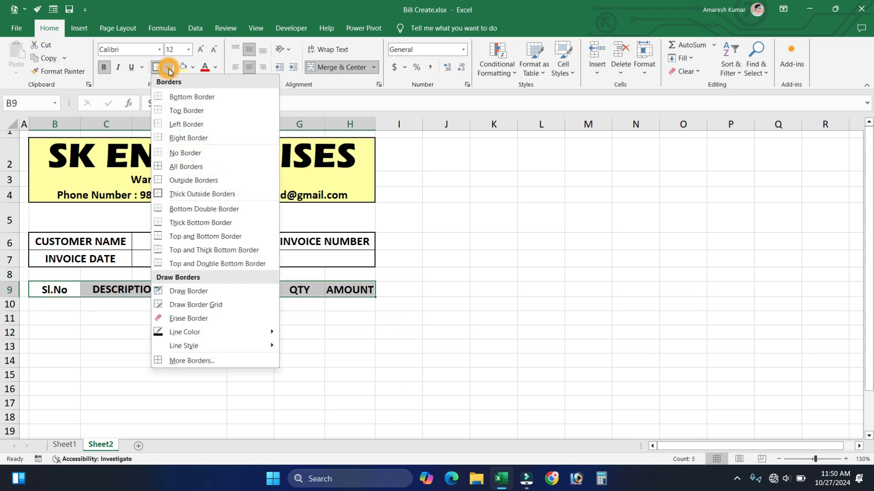
pyautogui.click(165, 167)
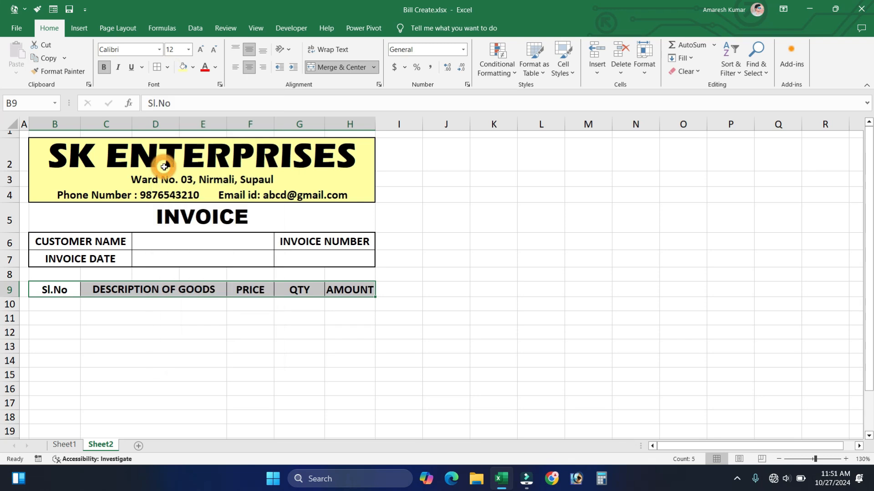
pyautogui.click(168, 68)
pyautogui.click(162, 194)
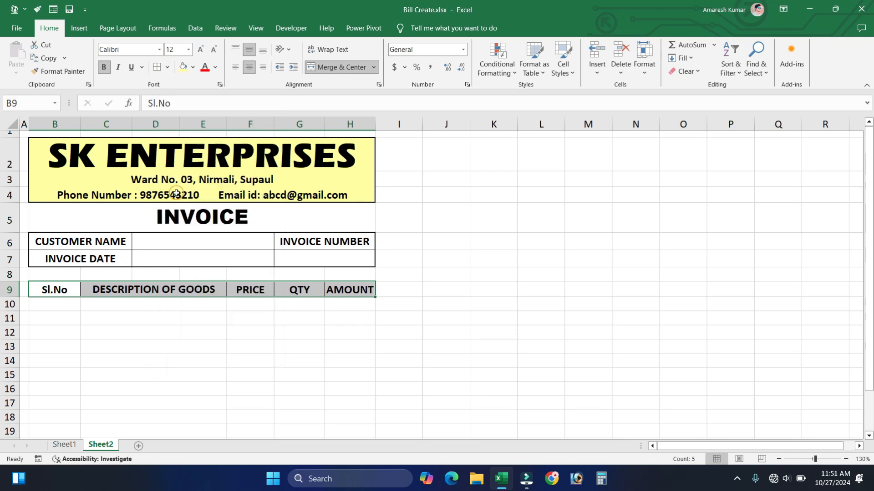
pyautogui.click(156, 371)
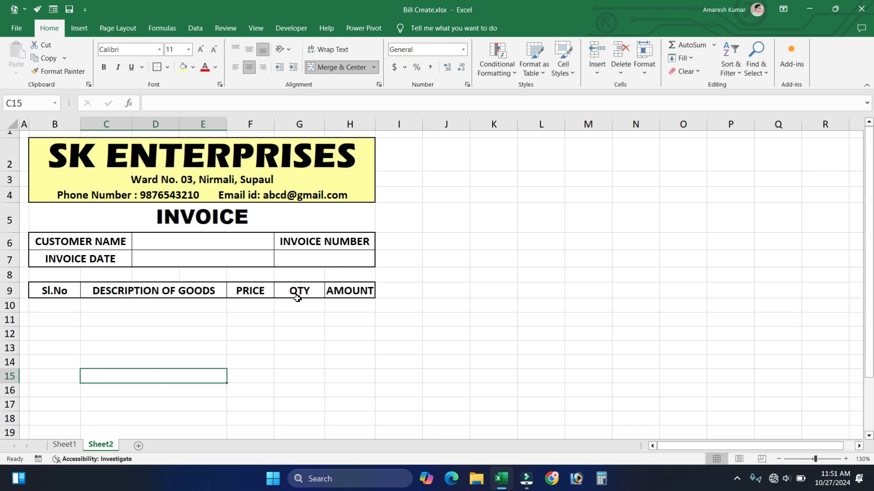
# Apply a thick outside border separately to each item table column, from B to H, over rows 10 to 23
pyautogui.scroll(-3, 231, 306)
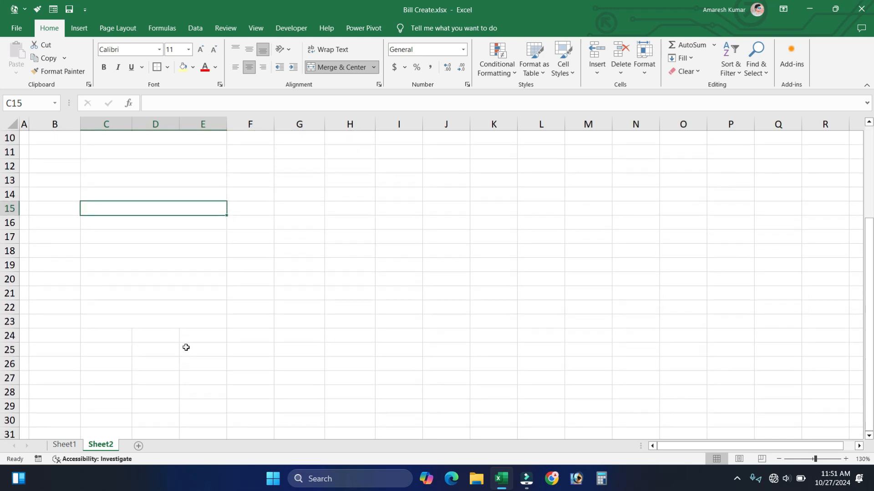
pyautogui.scroll(1, 82, 195)
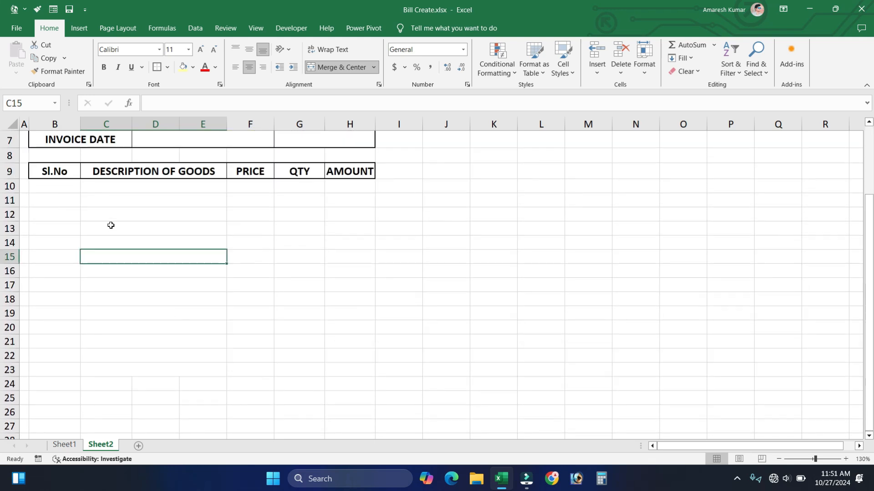
pyautogui.moveTo(144, 183); pyautogui.dragTo(137, 367)
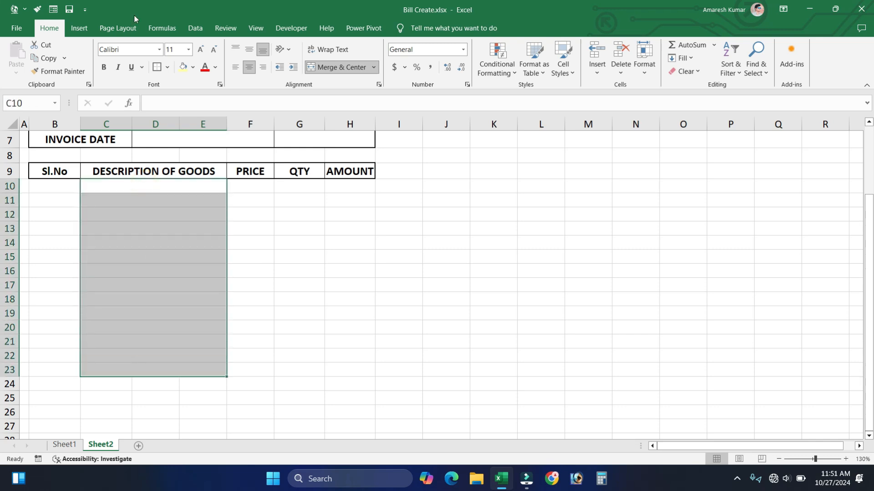
pyautogui.click(159, 68)
pyautogui.moveTo(50, 187); pyautogui.dragTo(48, 370)
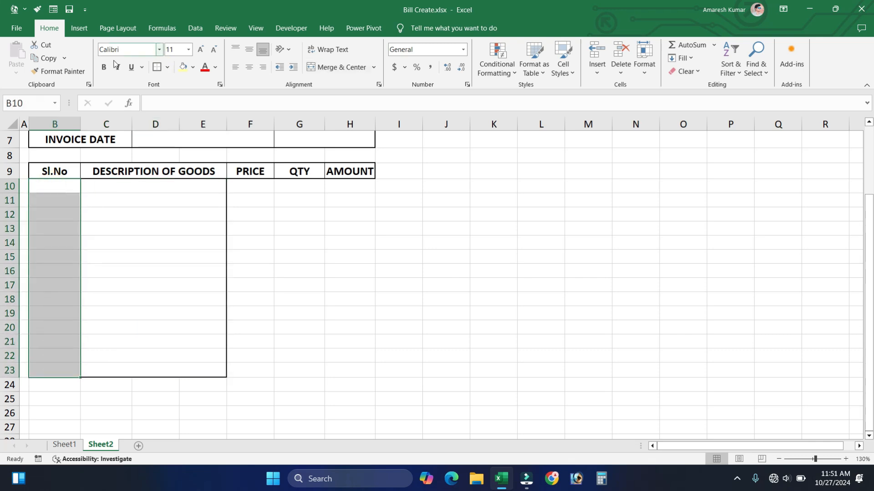
pyautogui.click(156, 68)
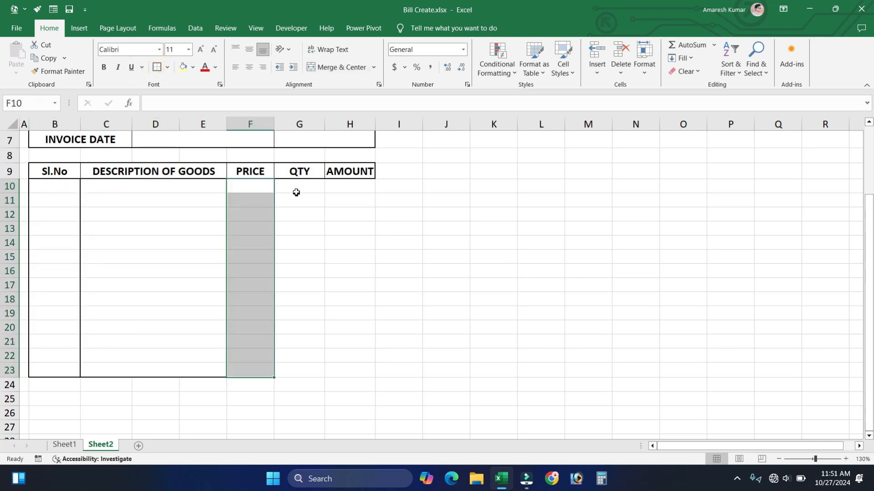
pyautogui.moveTo(296, 193); pyautogui.dragTo(302, 370)
pyautogui.click(159, 69)
pyautogui.moveTo(356, 186); pyautogui.dragTo(349, 371)
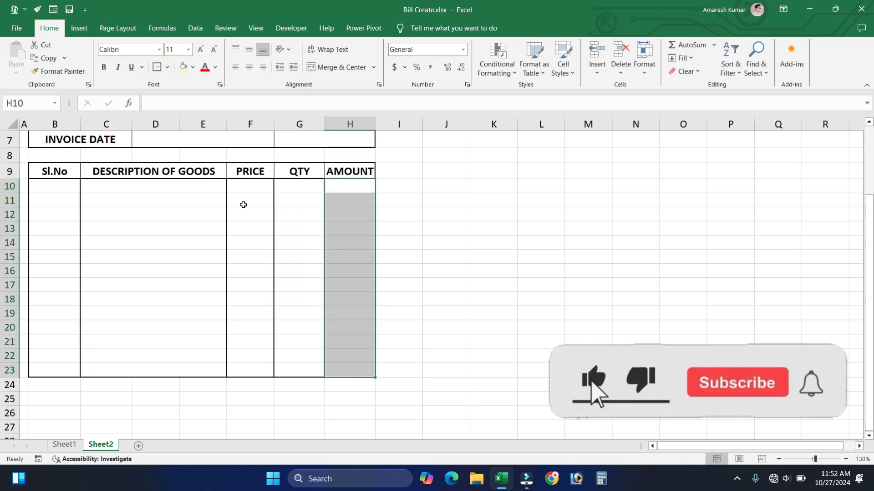
pyautogui.click(157, 67)
pyautogui.click(335, 263)
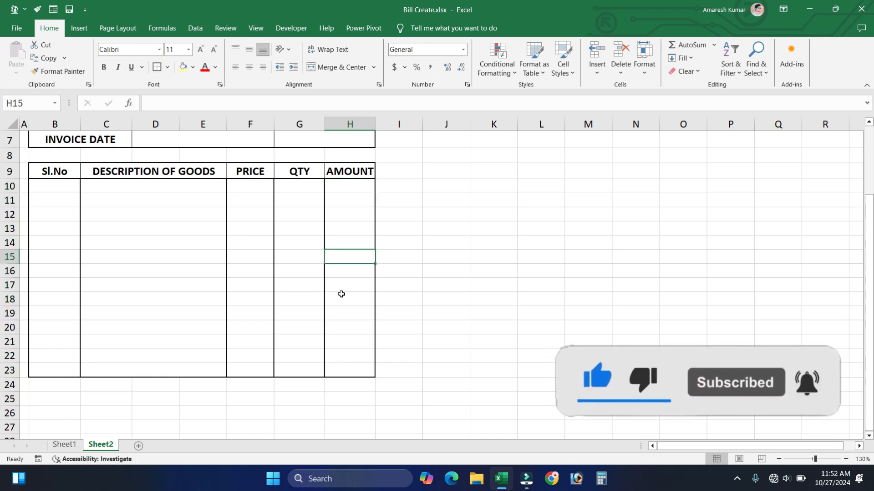
# Merge and center F21:G21 and extend the merge down to row 23
pyautogui.click(247, 371)
pyautogui.click(246, 354)
pyautogui.click(247, 339)
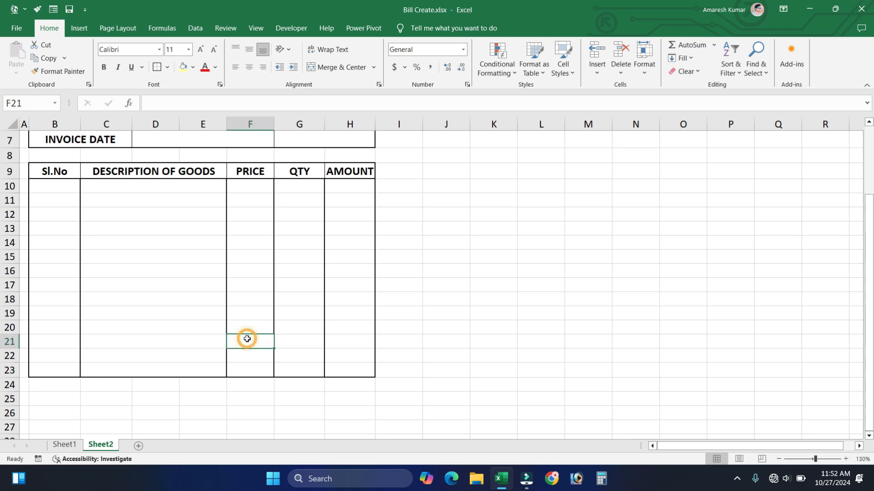
pyautogui.moveTo(254, 342); pyautogui.dragTo(284, 340)
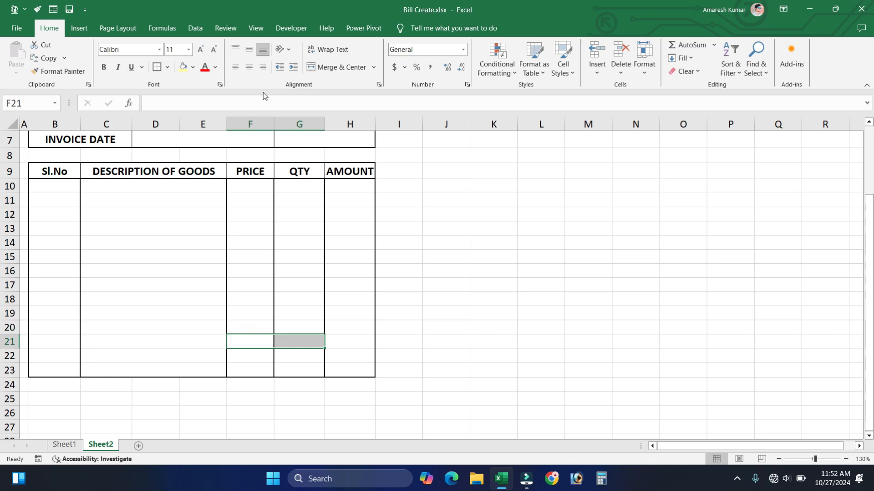
pyautogui.click(326, 67)
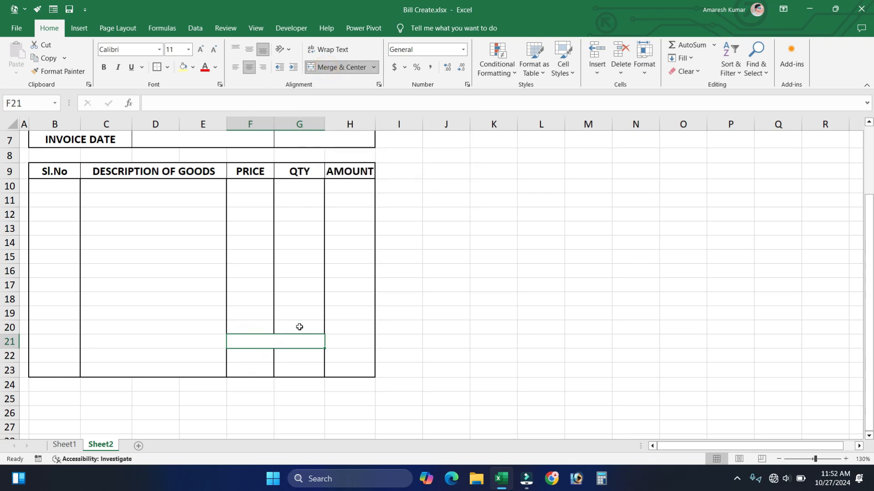
pyautogui.moveTo(324, 349); pyautogui.dragTo(305, 375)
pyautogui.click(268, 406)
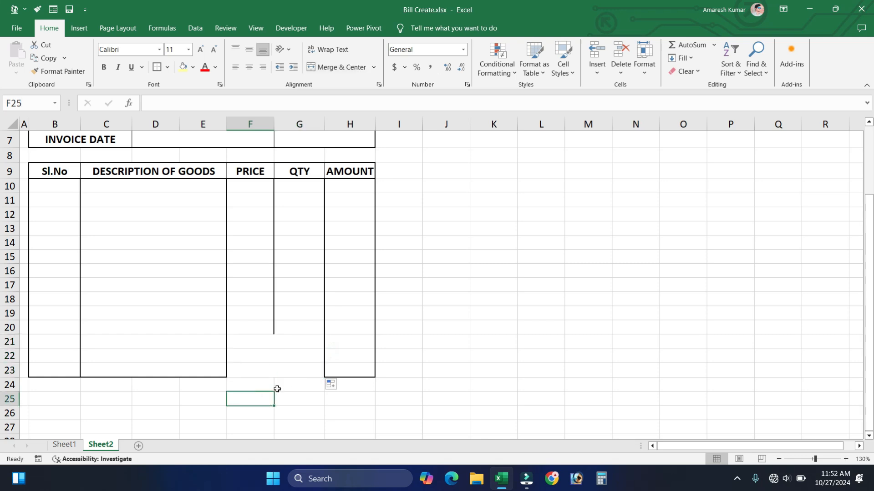
# Enter the labels Total Amt., GST 5% and Grand Total in the merged cells F21, F22 and F23
pyautogui.moveTo(264, 341); pyautogui.dragTo(276, 370)
pyautogui.click(270, 334)
pyautogui.click(281, 340)
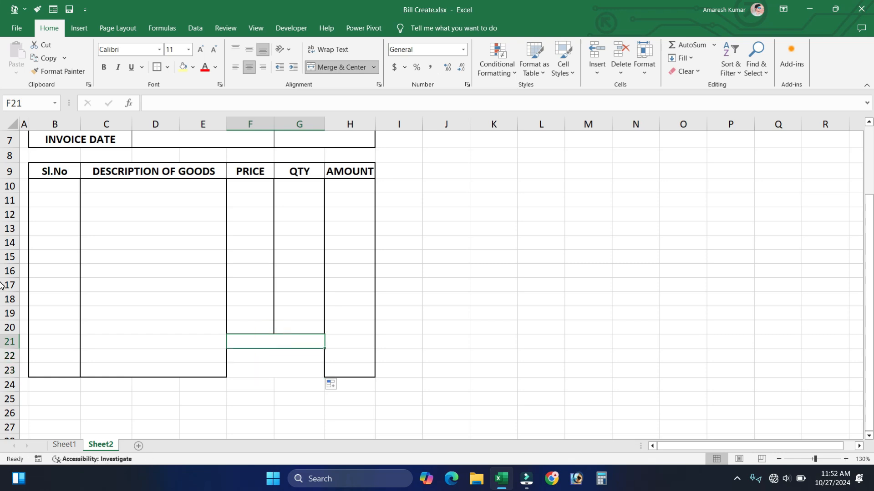
pyautogui.write('Total Amt.')
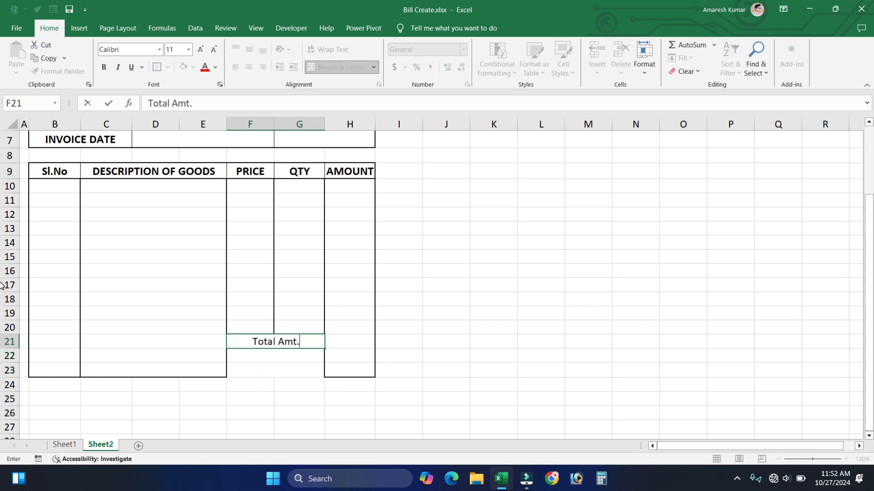
pyautogui.press('Return')
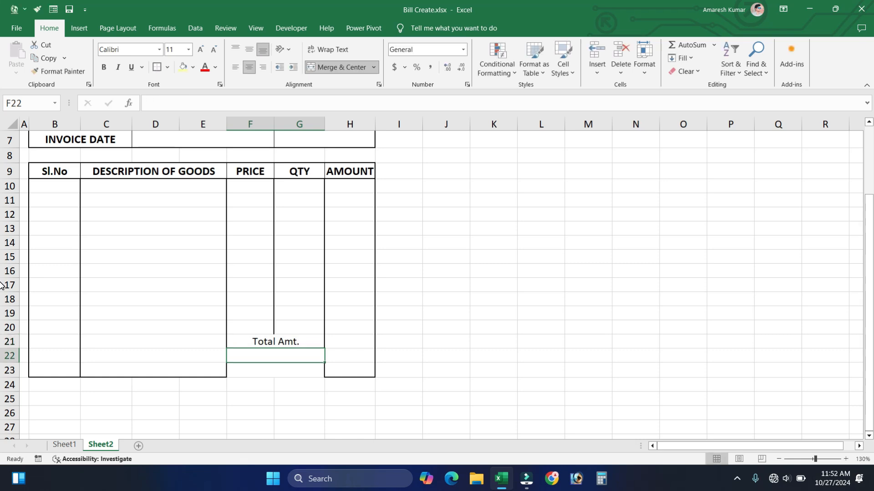
pyautogui.write('GST 5%')
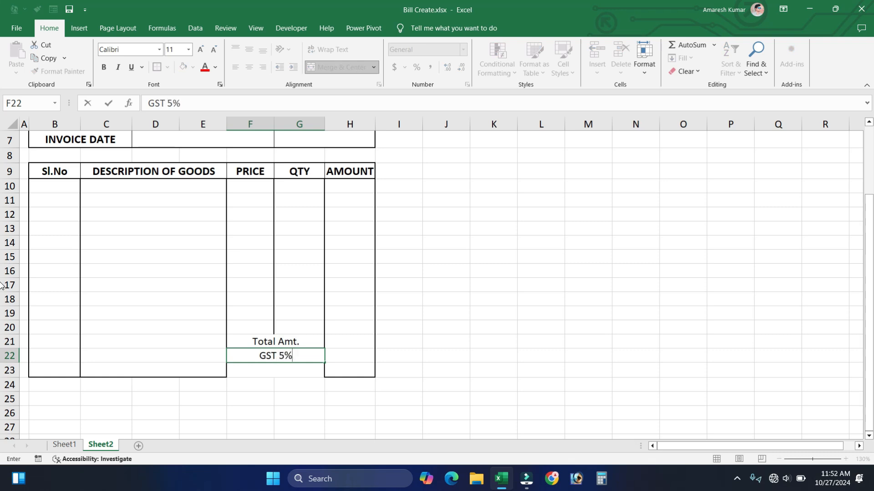
pyautogui.press('Return')
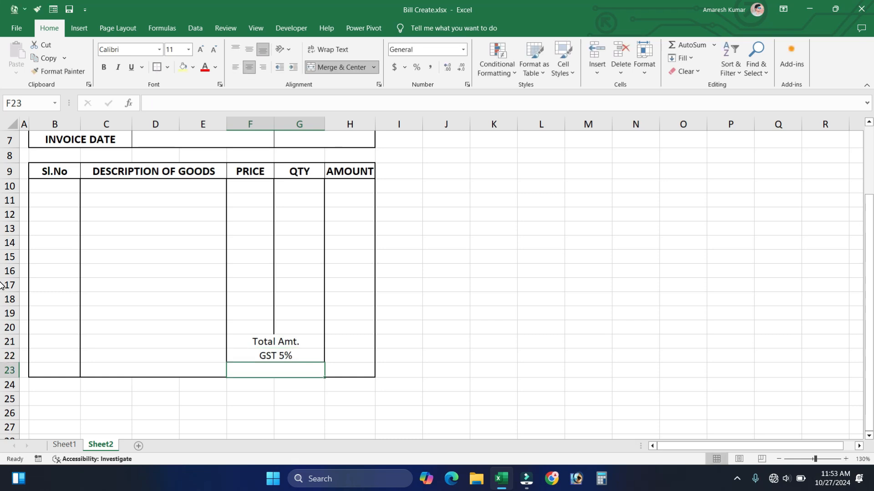
pyautogui.write('Grand Total')
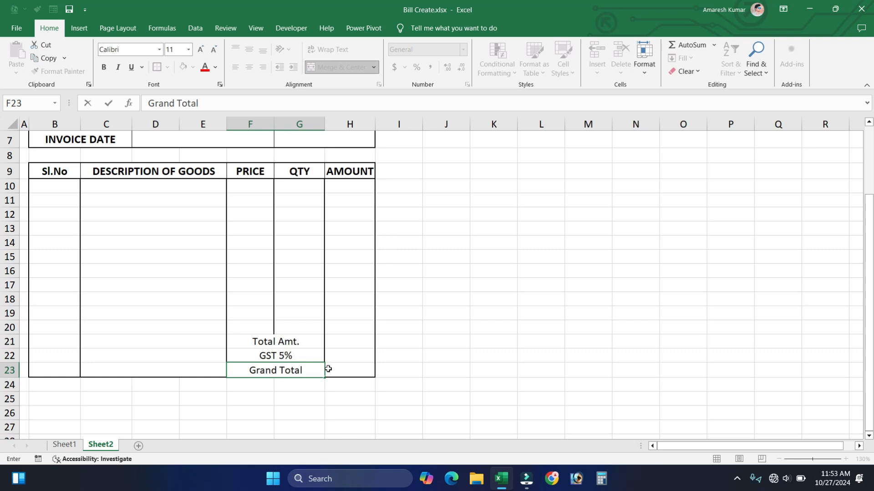
pyautogui.click(340, 359)
# Apply all borders and thick outside borders to the totals block, covering the labels in F21:G23 and the amount cells H21:H23
pyautogui.click(263, 341)
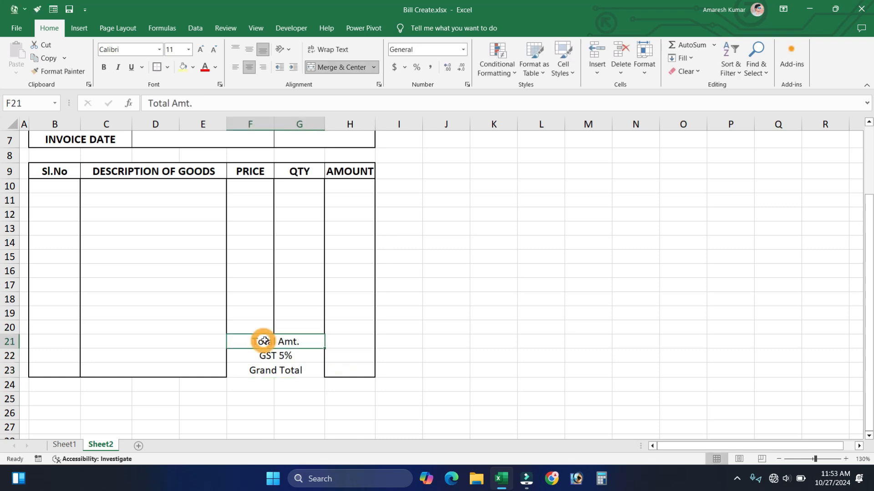
pyautogui.moveTo(263, 341); pyautogui.dragTo(263, 371)
pyautogui.click(168, 67)
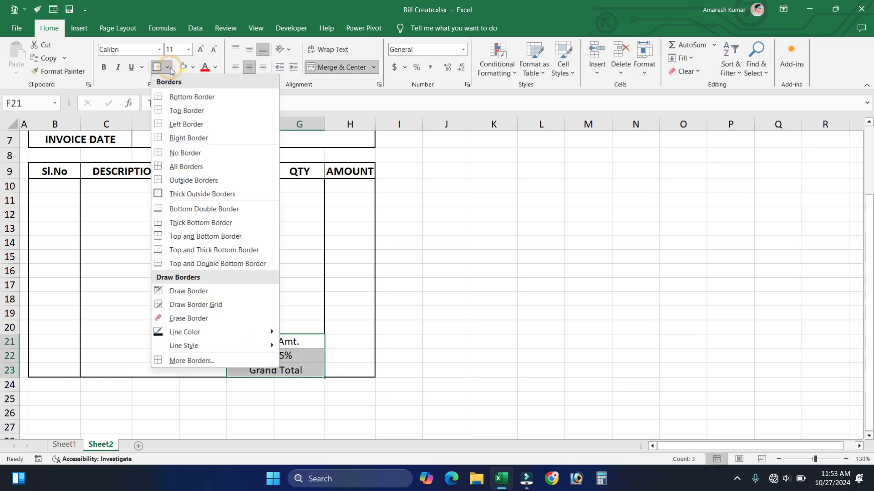
pyautogui.click(190, 167)
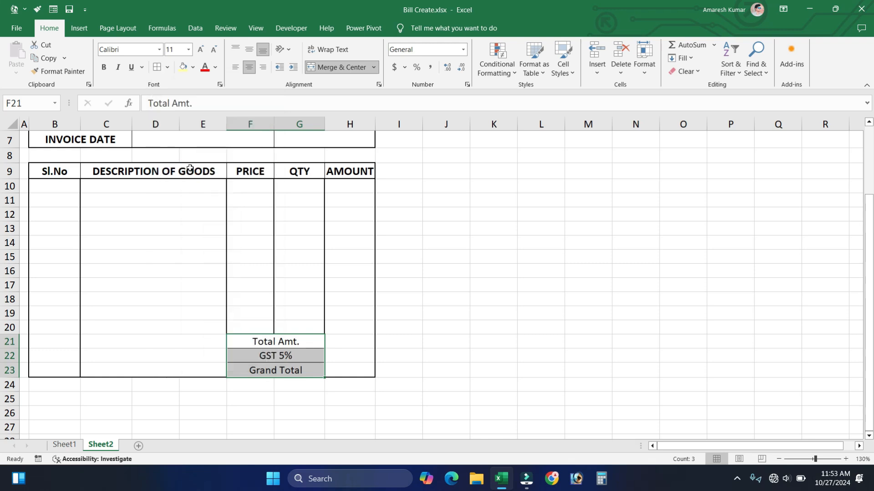
pyautogui.click(167, 67)
pyautogui.click(190, 194)
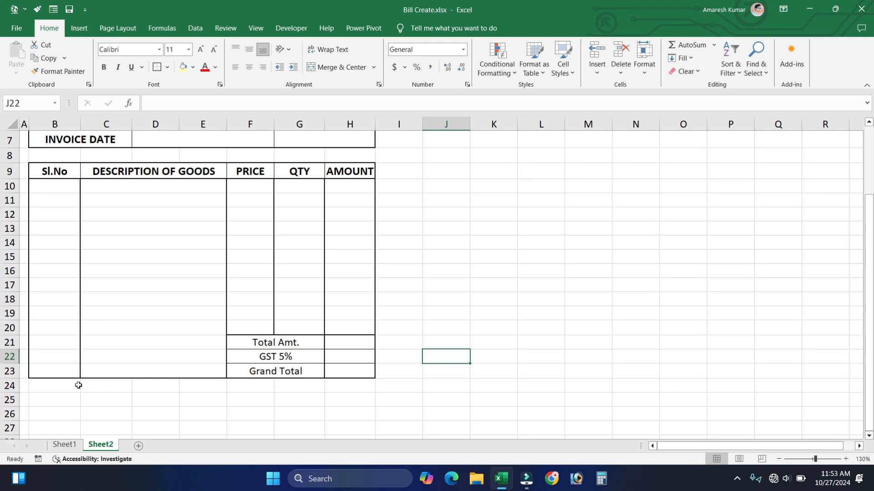
# Merge and center B24:E24 and extend the row-by-row merge down to row 29
pyautogui.moveTo(50, 385); pyautogui.dragTo(211, 386)
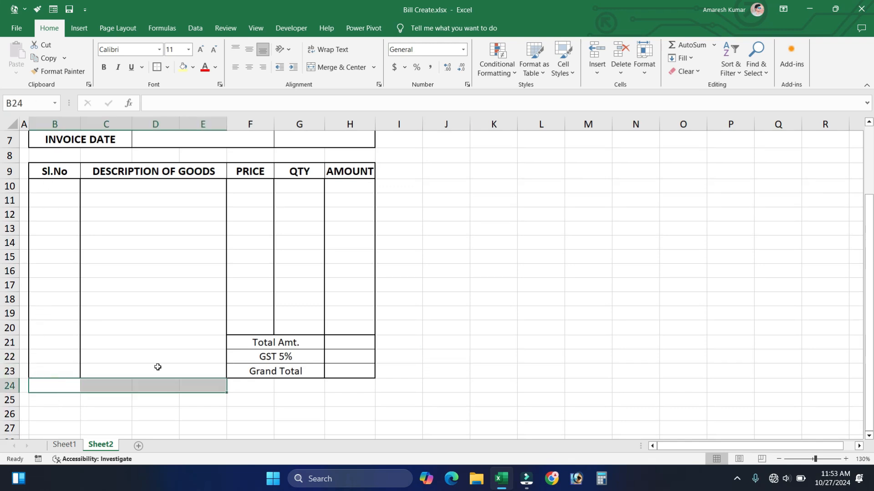
pyautogui.moveTo(65, 383); pyautogui.dragTo(199, 382)
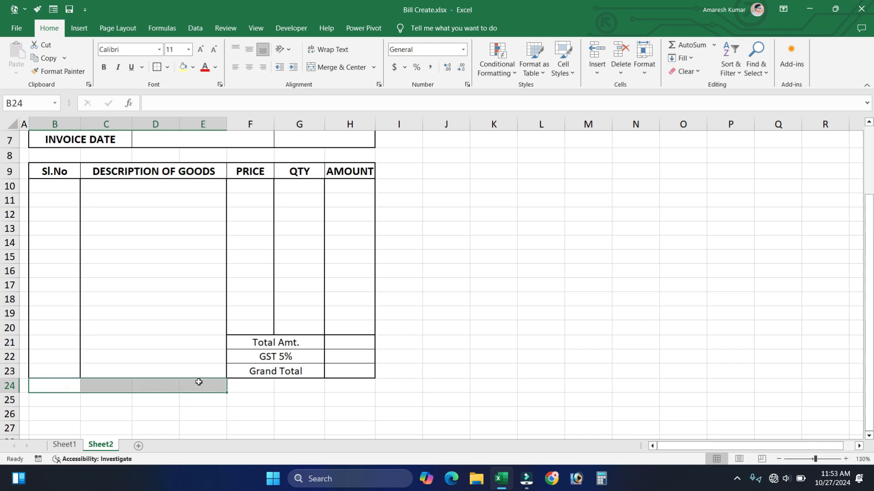
pyautogui.click(321, 70)
pyautogui.scroll(-1, 220, 380)
pyautogui.moveTo(226, 344); pyautogui.dragTo(222, 412)
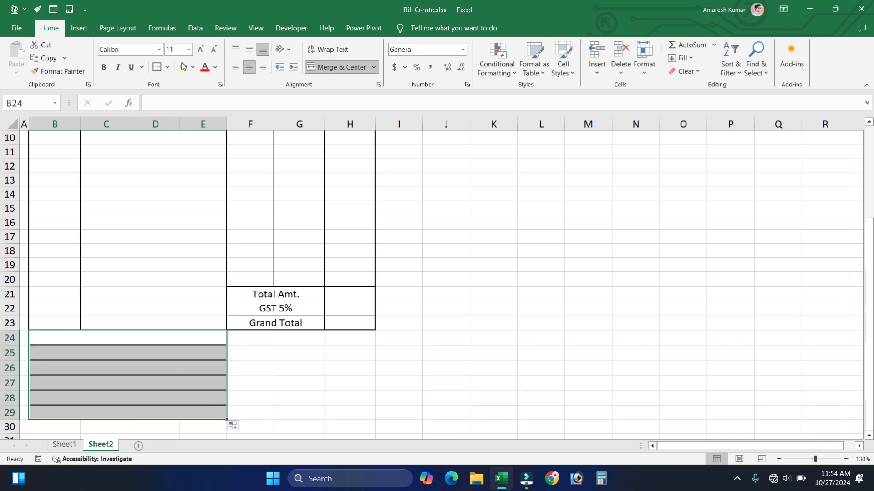
# Remove all borders from the merged cells in B24:E29
pyautogui.click(167, 67)
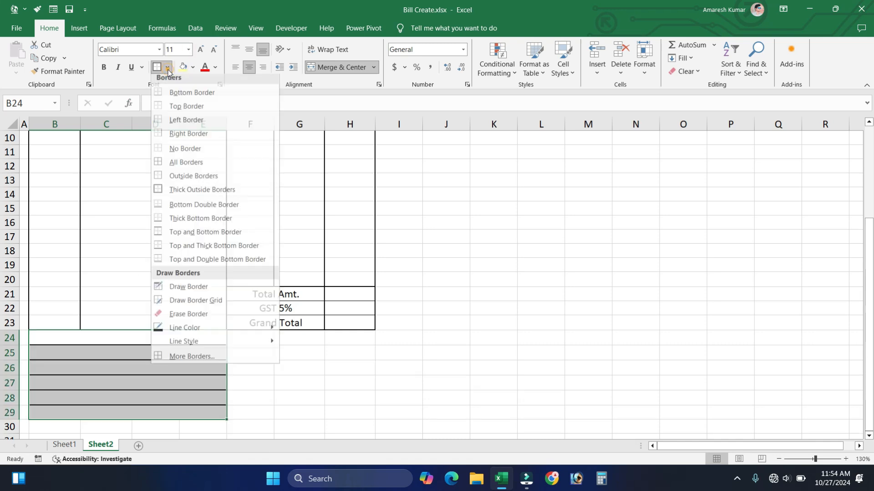
pyautogui.click(178, 153)
pyautogui.click(109, 353)
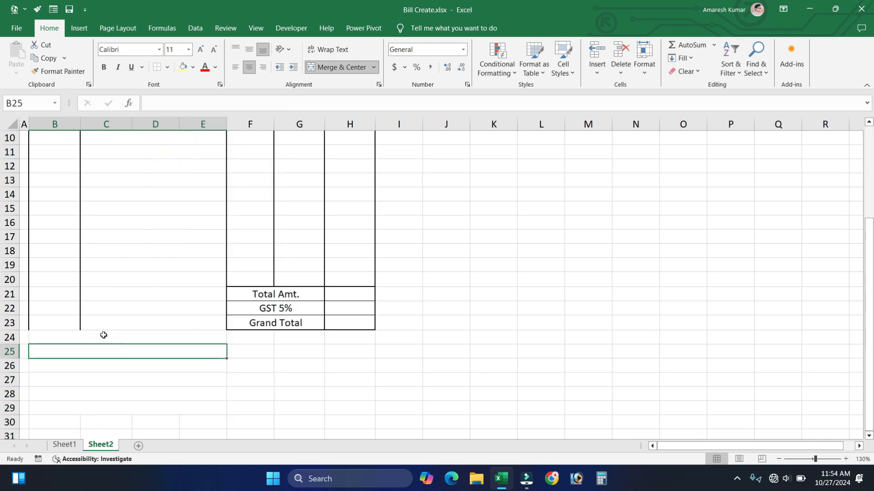
# Enter the heading TERMS & CONDITIONS in the merged cell B24
pyautogui.click(96, 338)
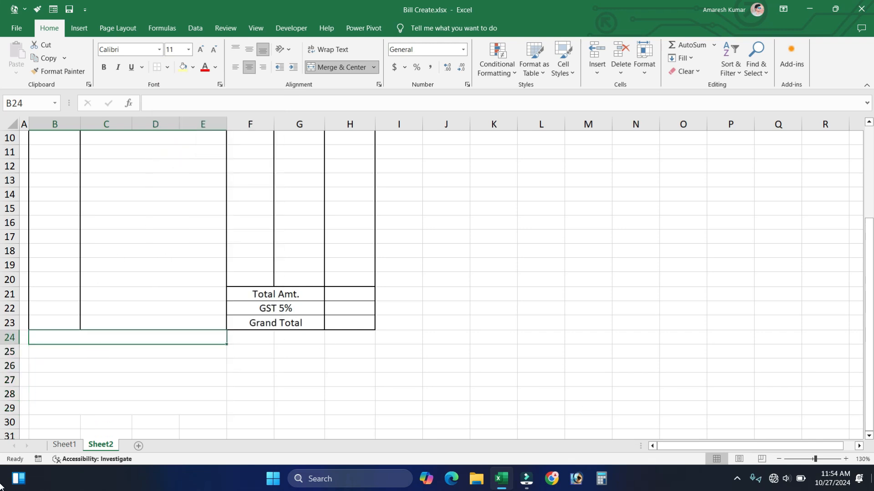
pyautogui.write('TERMS & CONDITIONS')
pyautogui.press('Return')
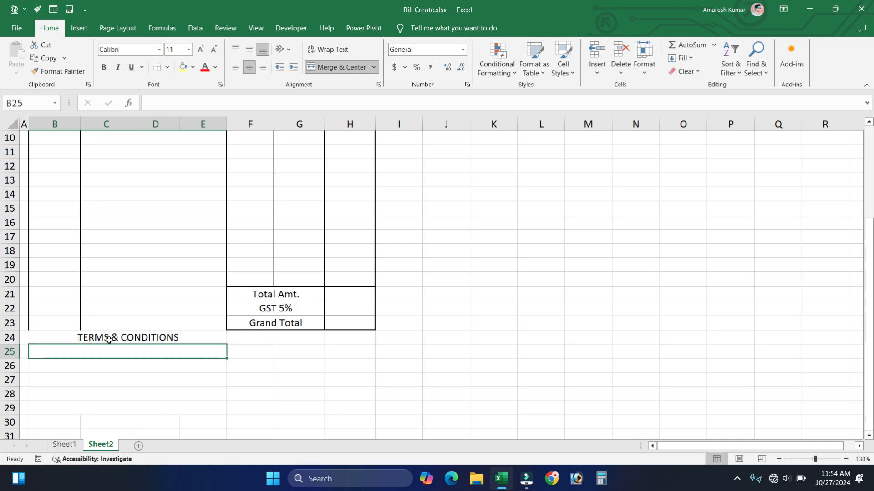
# Format the TERMS & CONDITIONS heading as bold Algerian at size 14
pyautogui.click(108, 339)
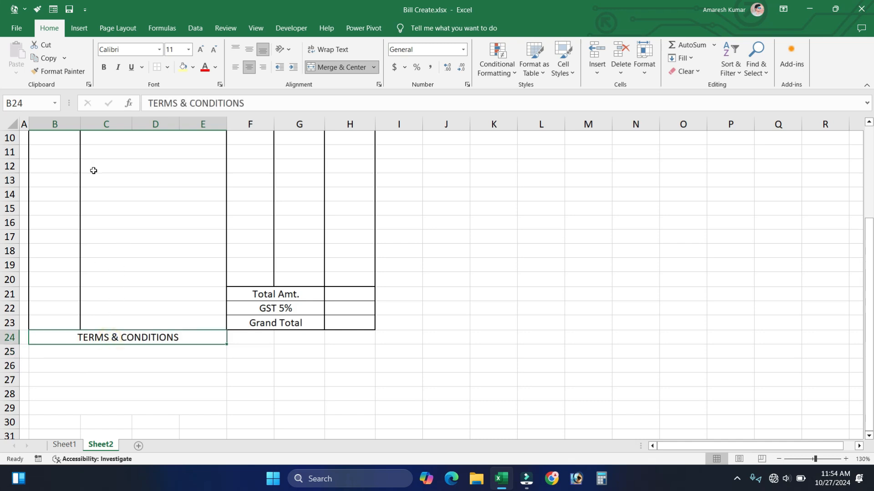
pyautogui.click(199, 49)
pyautogui.click(200, 49)
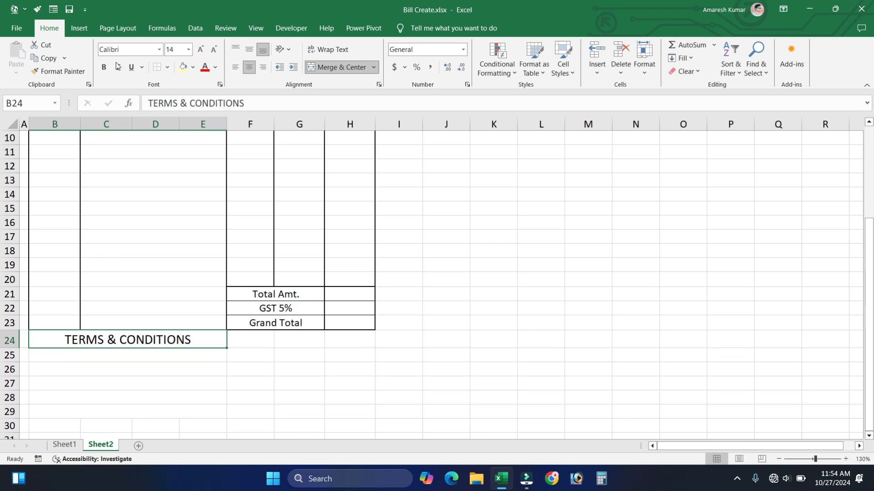
pyautogui.click(159, 49)
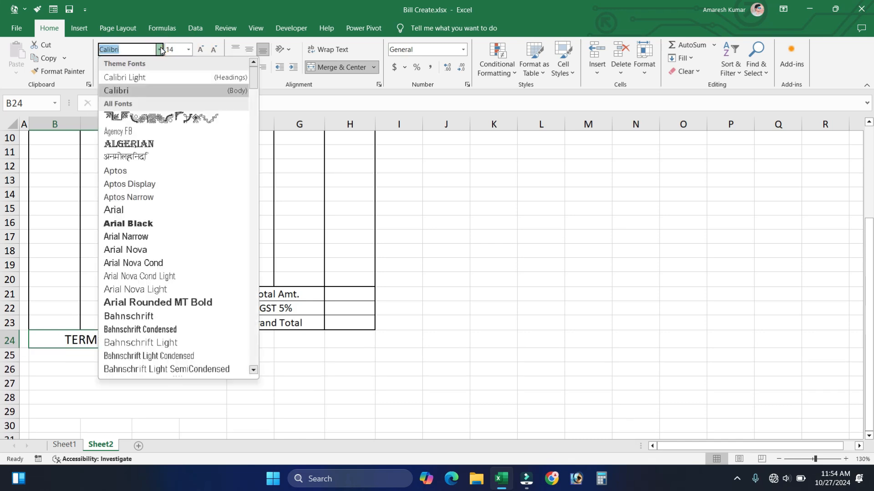
pyautogui.click(131, 145)
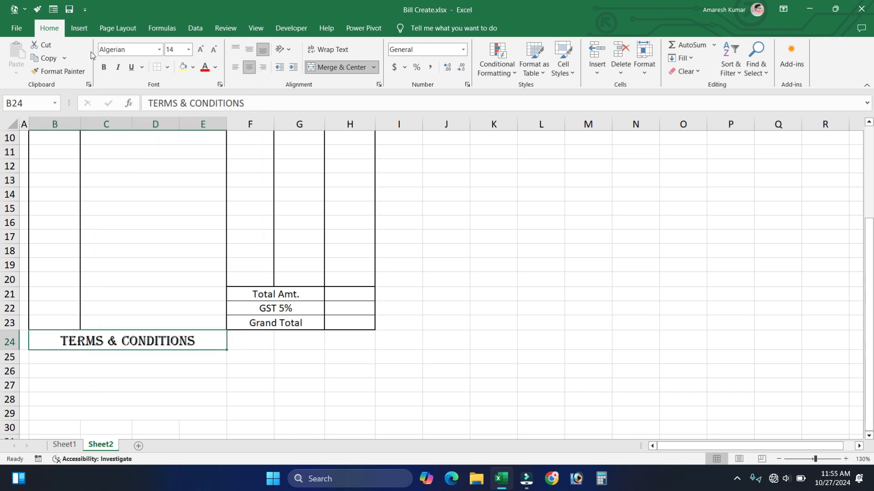
pyautogui.click(102, 70)
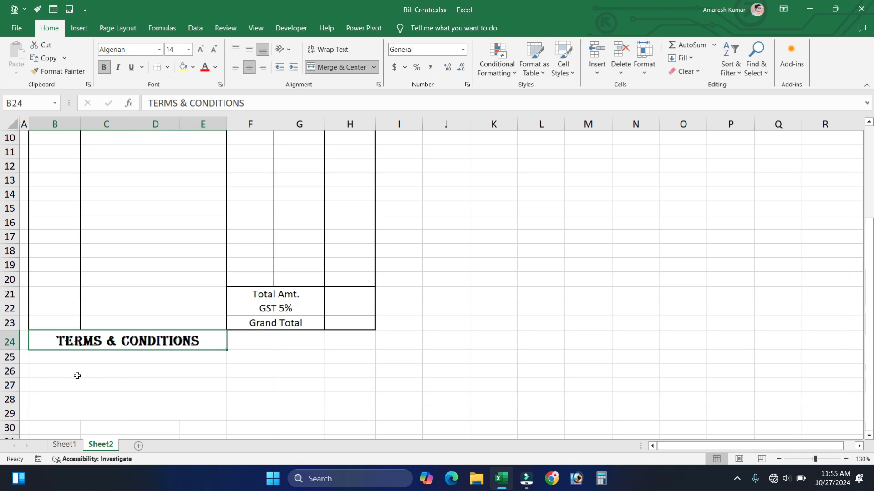
pyautogui.click(77, 358)
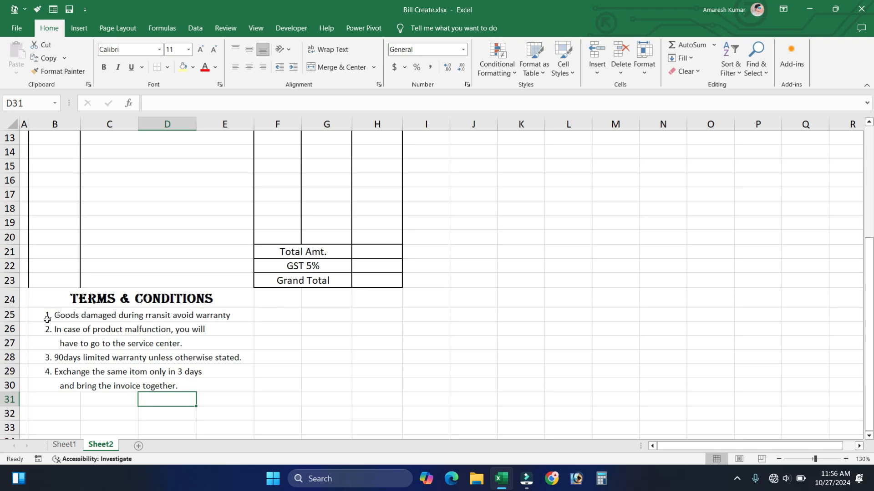
# Merge and center F25:H26 and paste the Authorised Sign label into the merged cell
pyautogui.moveTo(285, 312); pyautogui.dragTo(364, 325)
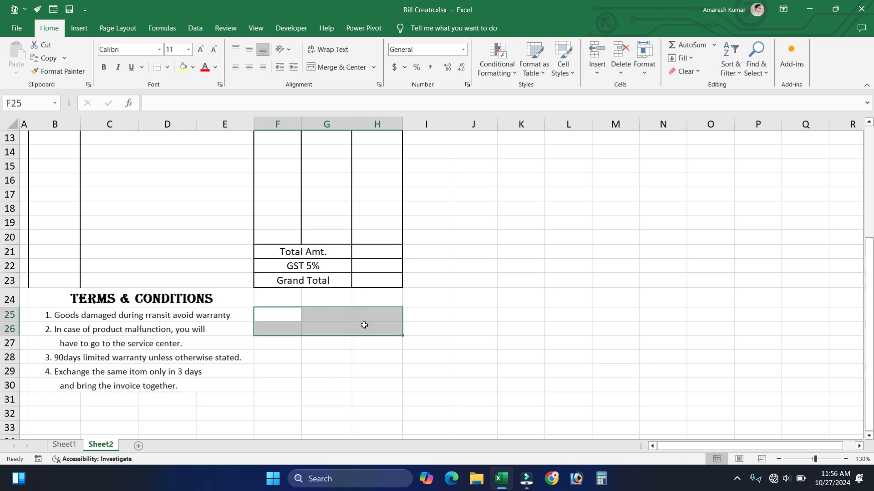
pyautogui.click(346, 66)
pyautogui.hotkey('ctrl', 'c')
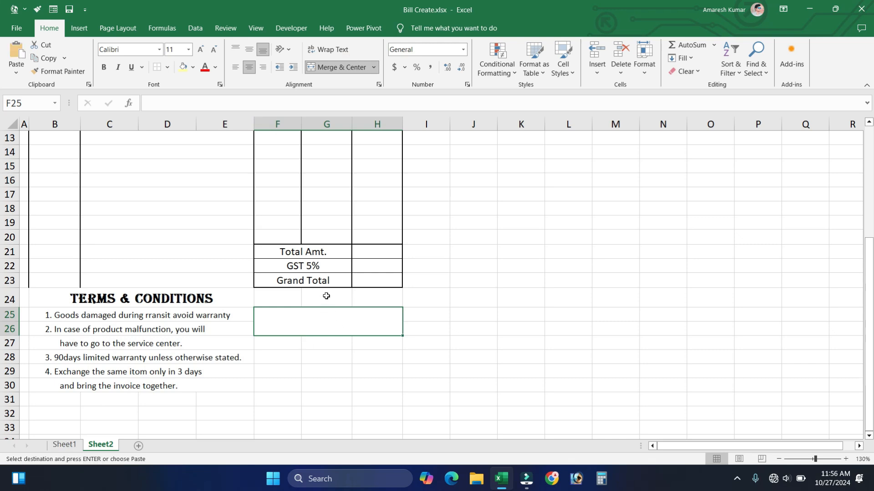
pyautogui.hotkey('ctrl', 'v')
pyautogui.click(340, 355)
pyautogui.click(327, 325)
pyautogui.press('Escape')
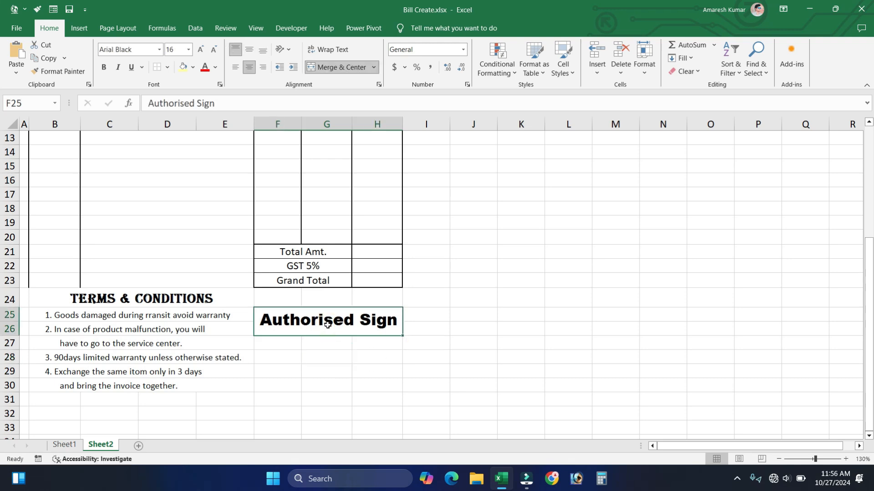
pyautogui.click(318, 377)
# Apply a thick outside border to the terms block B24:E30 and another to the signature block F24:H30
pyautogui.moveTo(54, 293); pyautogui.dragTo(79, 386)
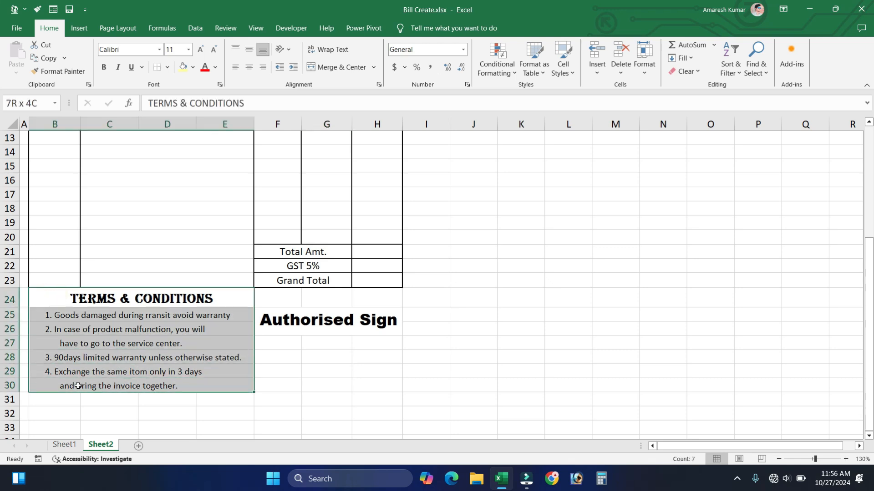
pyautogui.click(167, 67)
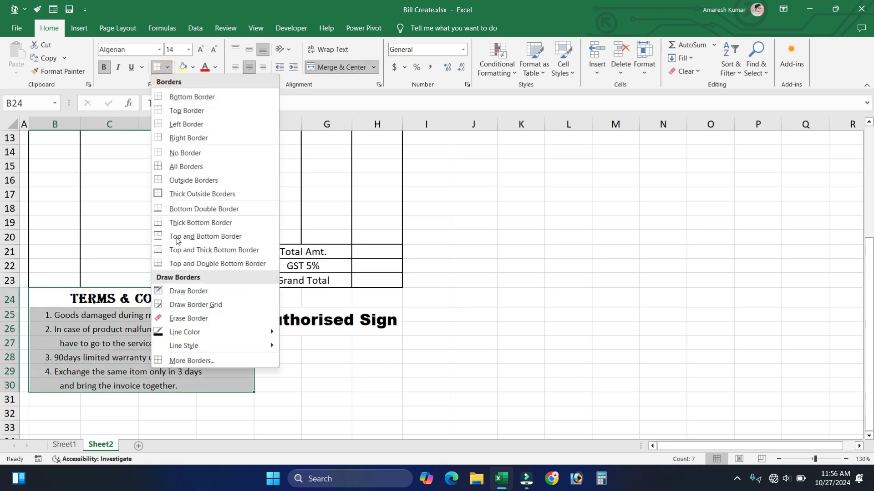
pyautogui.click(166, 191)
pyautogui.moveTo(283, 299); pyautogui.dragTo(350, 384)
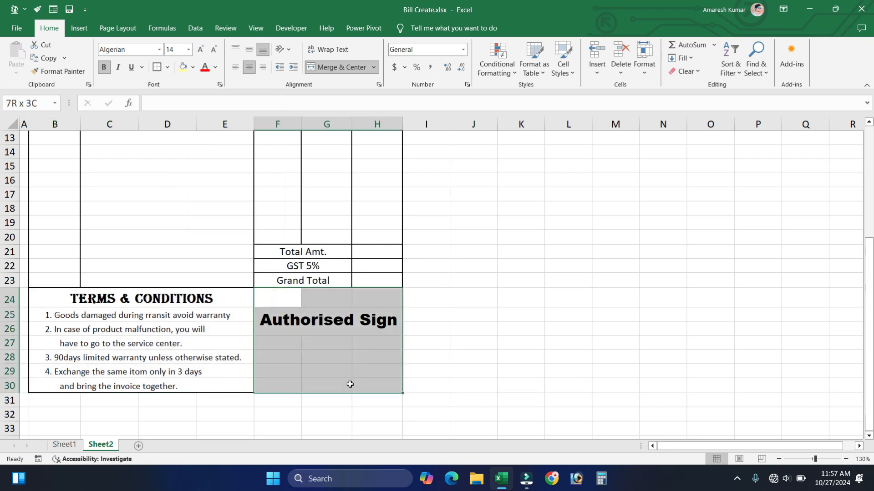
pyautogui.click(157, 67)
pyautogui.click(376, 353)
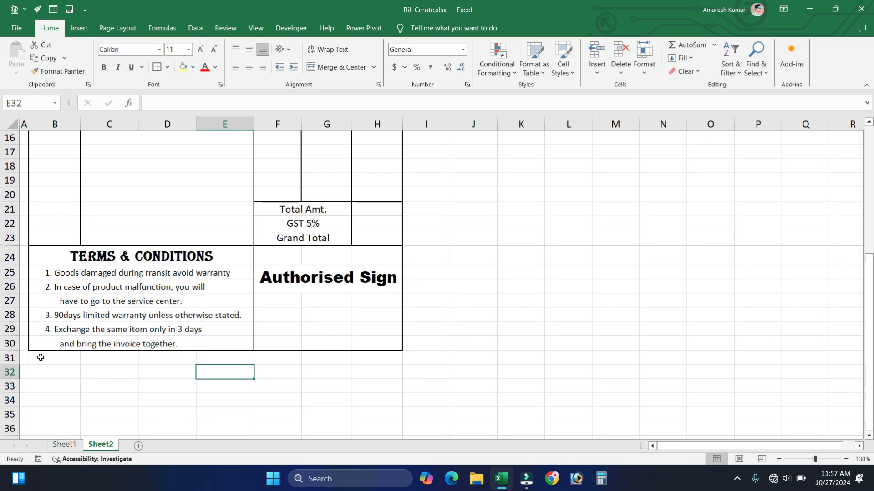
# Fill the footer band B31:H32 with light yellow and give it a thick outside border
pyautogui.moveTo(40, 357); pyautogui.dragTo(360, 369)
pyautogui.click(183, 67)
pyautogui.click(256, 395)
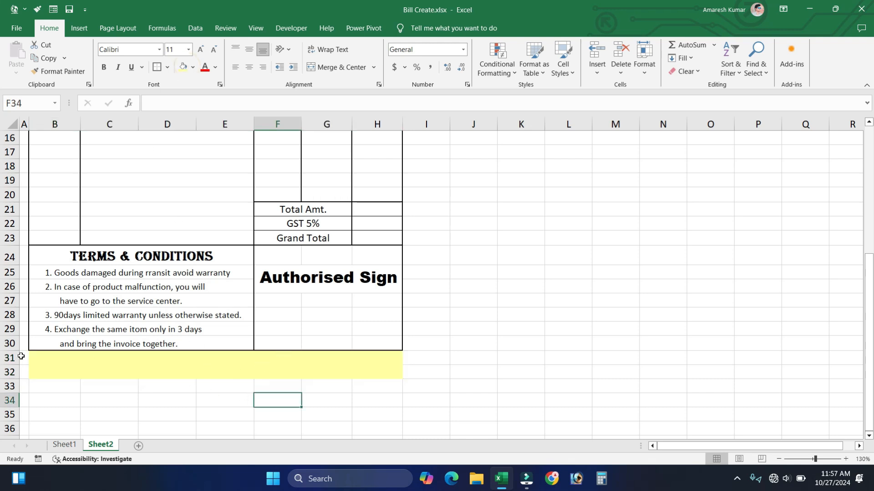
pyautogui.moveTo(43, 356)
pyautogui.mouseDown()
pyautogui.moveTo(74, 363)
pyautogui.moveTo(308, 356)
pyautogui.moveTo(364, 371)
pyautogui.mouseUp()
pyautogui.click(156, 67)
pyautogui.click(313, 368)
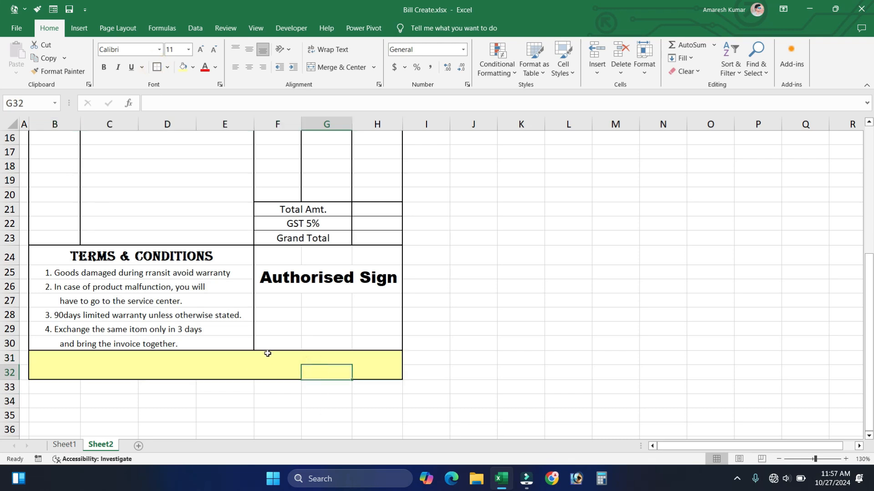
# Make the Total Amt., GST 5% and Grand Total labels bold and set their font size to 12
pyautogui.scroll(5, 246, 349)
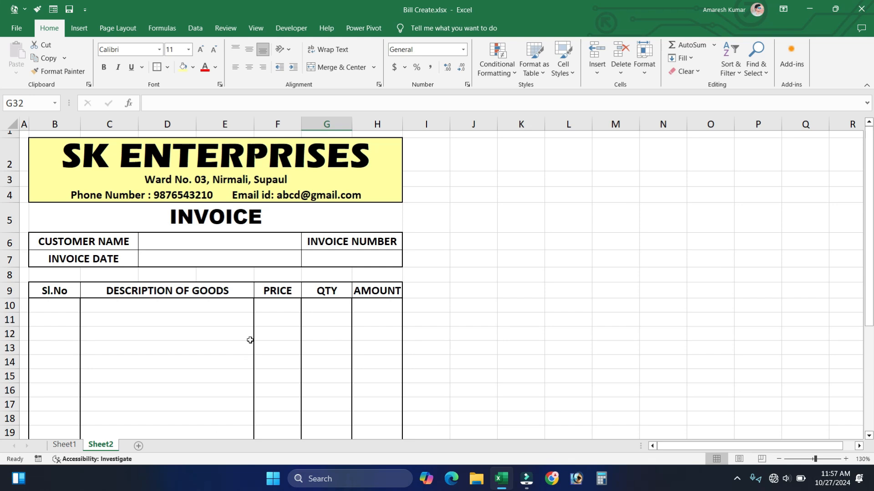
pyautogui.scroll(-1, 250, 342)
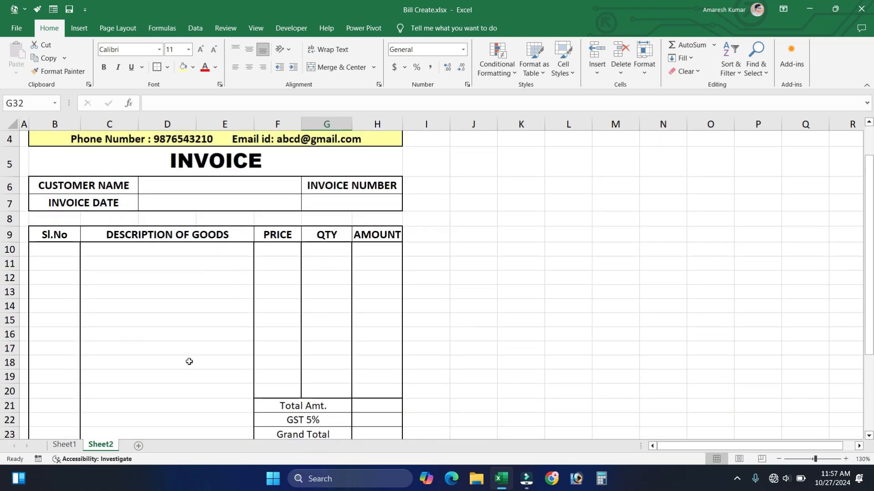
pyautogui.scroll(-2, 190, 361)
pyautogui.click(299, 297)
pyautogui.click(331, 339)
pyautogui.moveTo(327, 290); pyautogui.dragTo(333, 319)
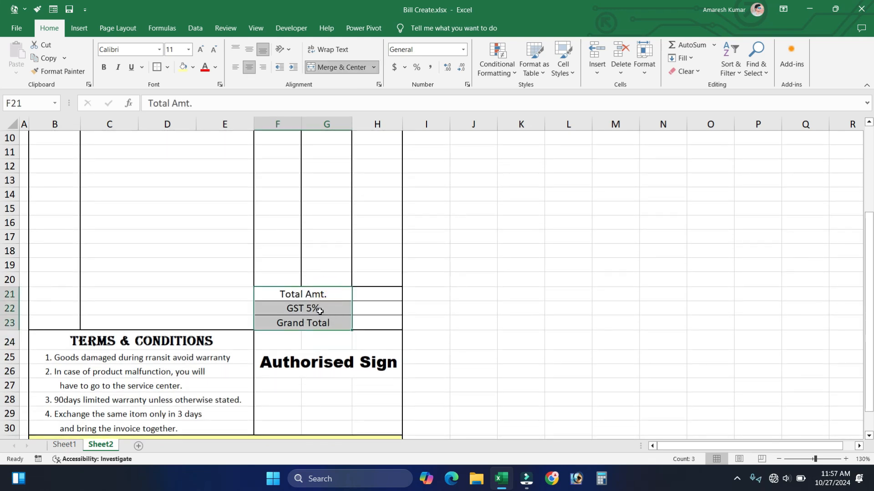
pyautogui.click(104, 66)
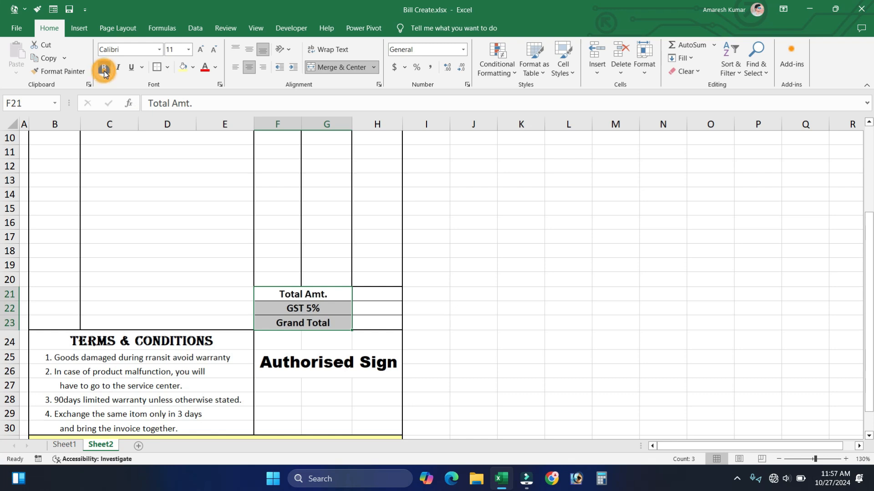
pyautogui.click(199, 51)
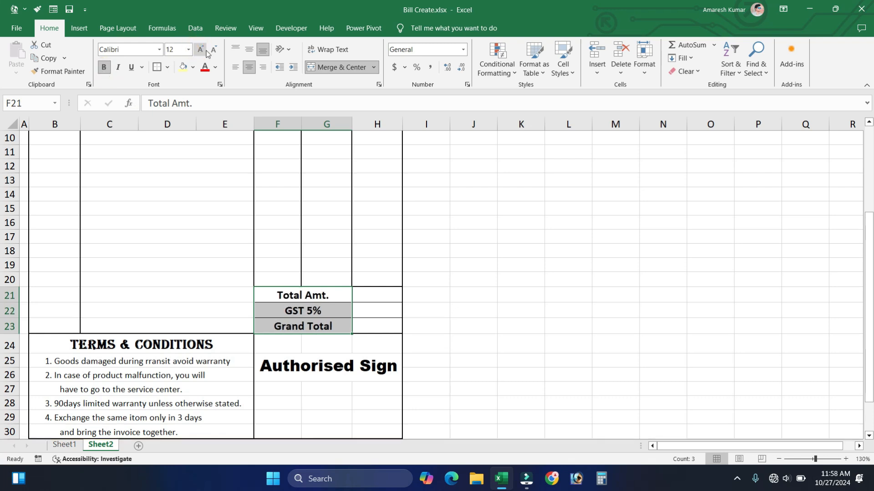
pyautogui.click(382, 373)
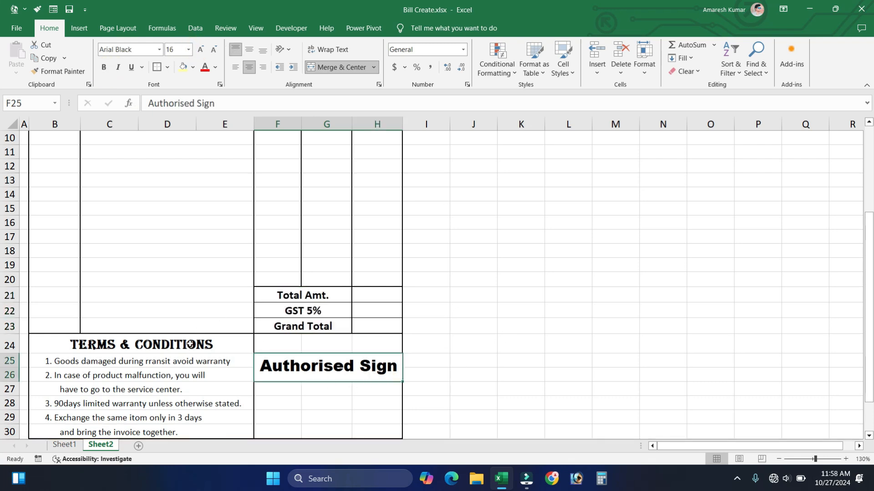
# Check the invoice's page layout in the print preview and return to the sheet
pyautogui.scroll(3, 191, 345)
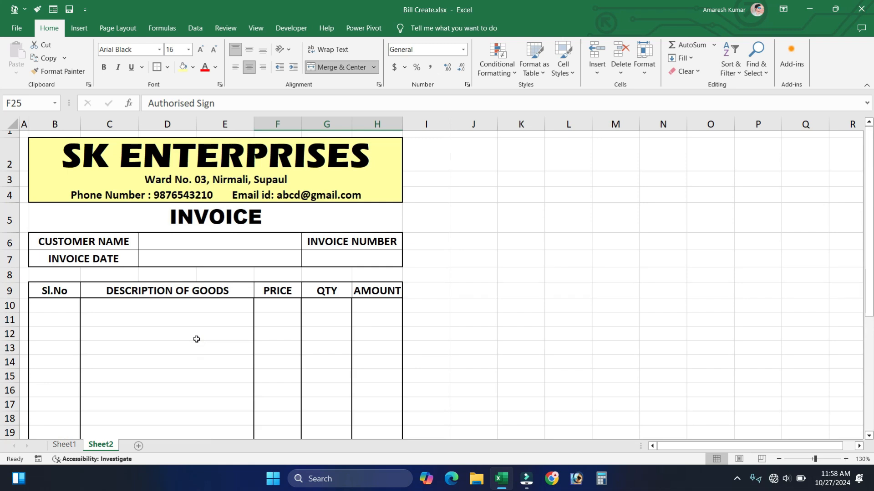
pyautogui.hotkey('ctrl', 'p')
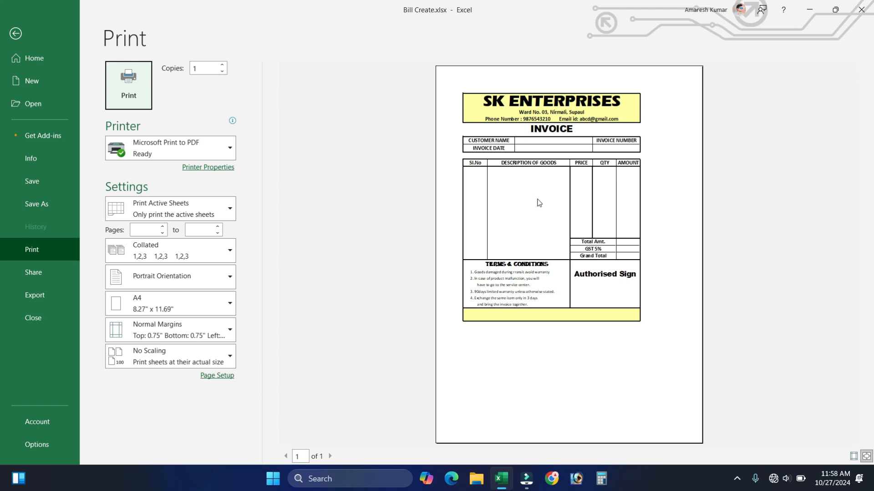
pyautogui.press('Escape')
# Set the height of rows 10 to 23 to 20 and preview the invoice for printing
pyautogui.moveTo(9, 306); pyautogui.dragTo(9, 359)
pyautogui.moveTo(17, 235); pyautogui.dragTo(16, 234)
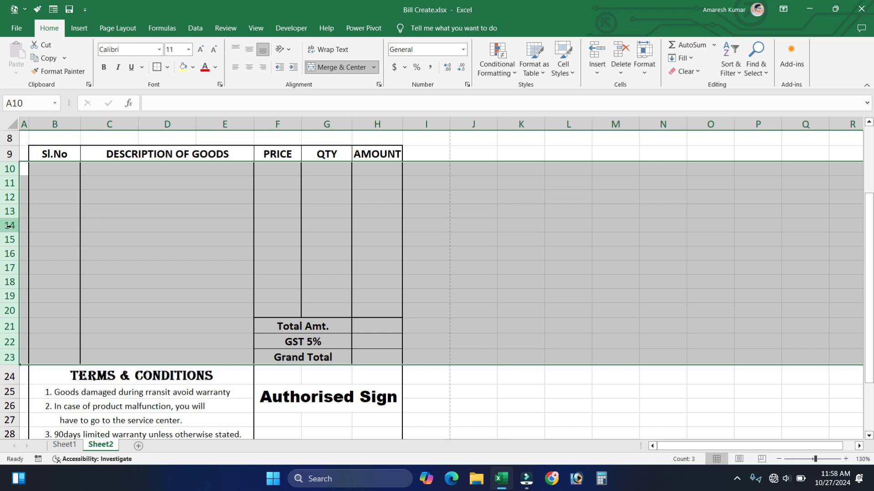
pyautogui.rightClick(10, 226)
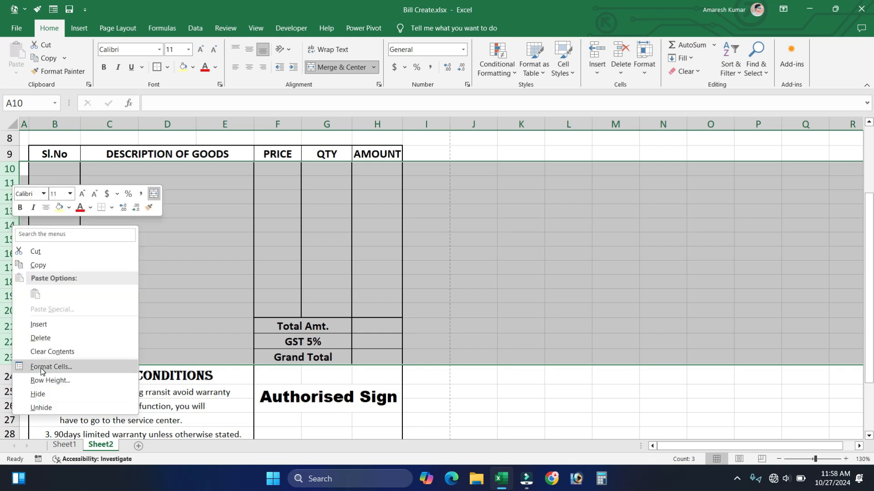
pyautogui.click(46, 380)
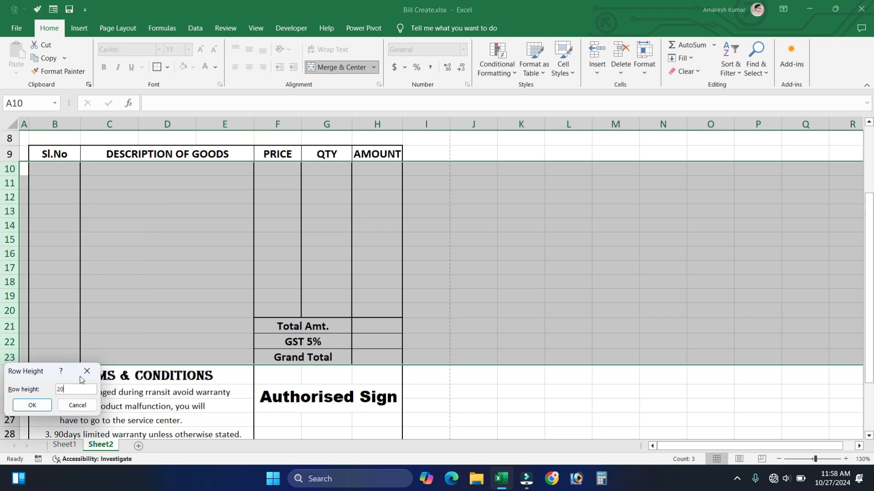
pyautogui.click(32, 404)
pyautogui.click(223, 233)
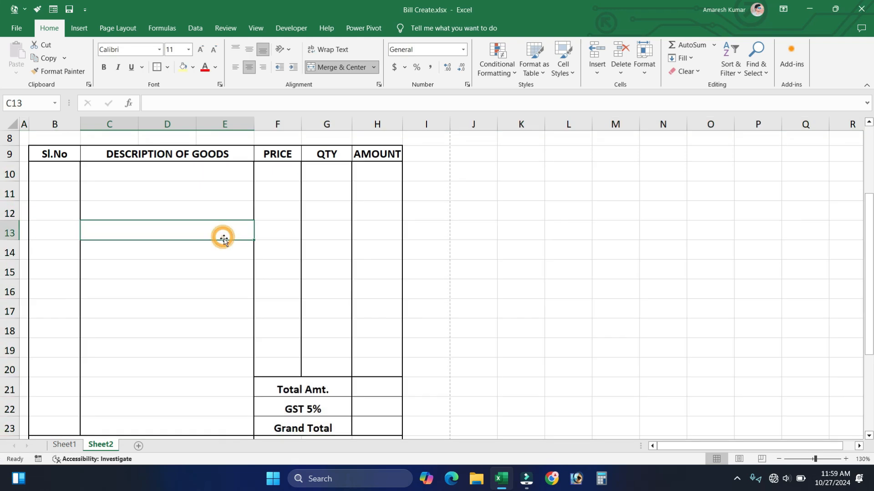
pyautogui.hotkey('ctrl', 'p')
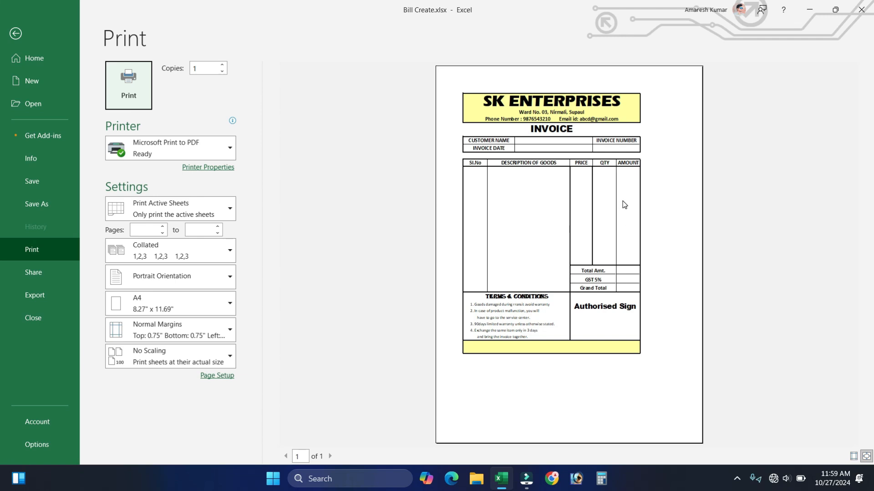
# Return to the sheet and widen the PRICE, QTY and AMOUNT columns F to H slightly and equally
pyautogui.press('Escape')
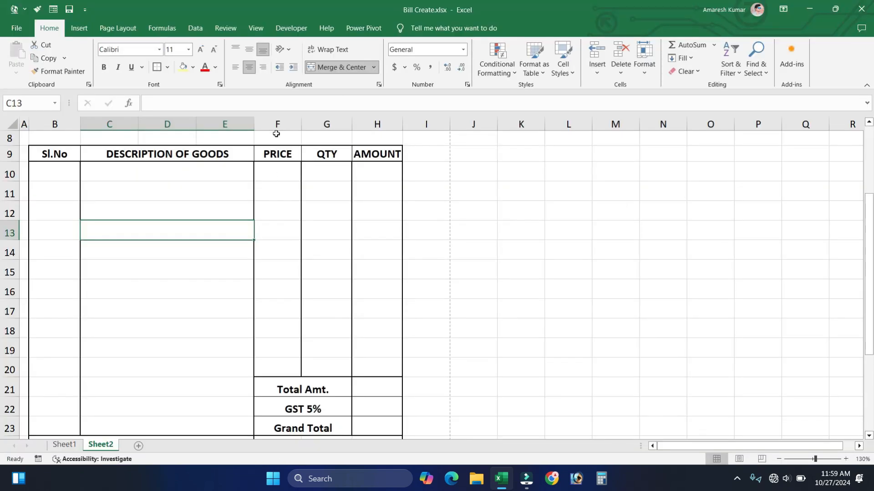
pyautogui.scroll(3, 276, 134)
pyautogui.moveTo(276, 122); pyautogui.dragTo(358, 133)
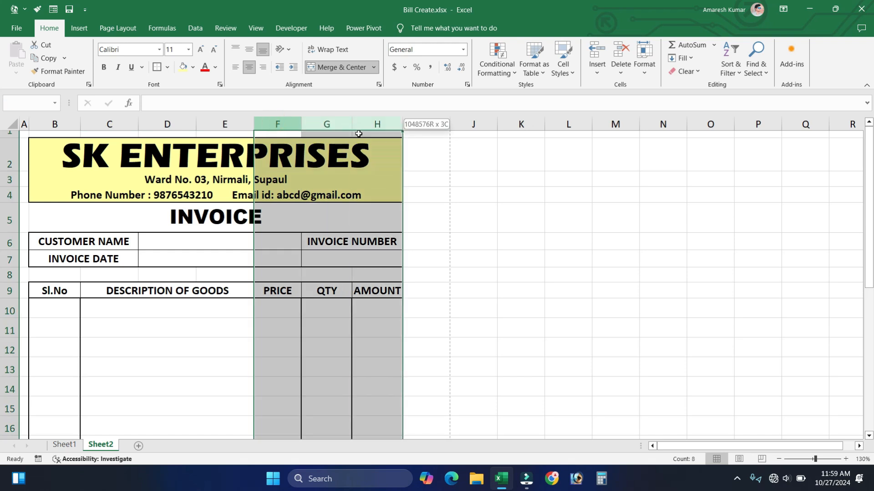
pyautogui.moveTo(301, 127); pyautogui.dragTo(304, 127)
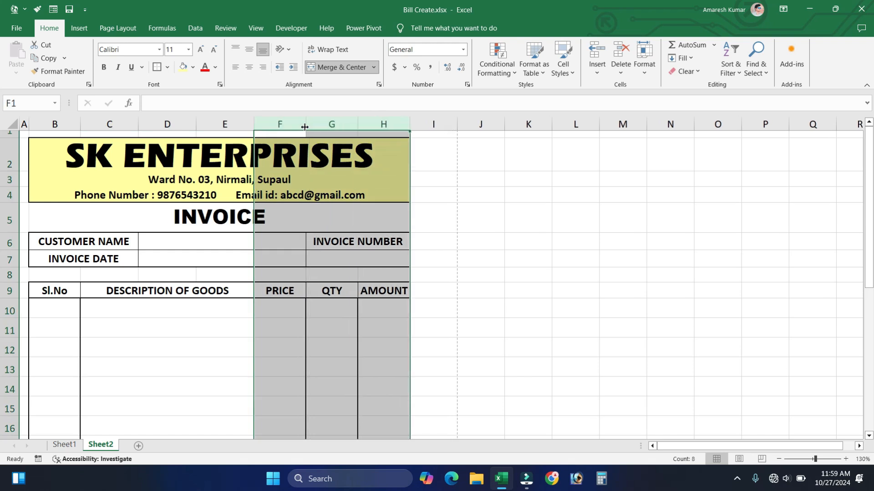
pyautogui.click(142, 240)
# Widen the description columns C to E slightly and equally, and look over the whole invoice
pyautogui.moveTo(109, 124); pyautogui.dragTo(225, 123)
pyautogui.moveTo(197, 124); pyautogui.dragTo(202, 124)
pyautogui.click(306, 258)
pyautogui.scroll(-6, 323, 280)
pyautogui.scroll(2, 323, 283)
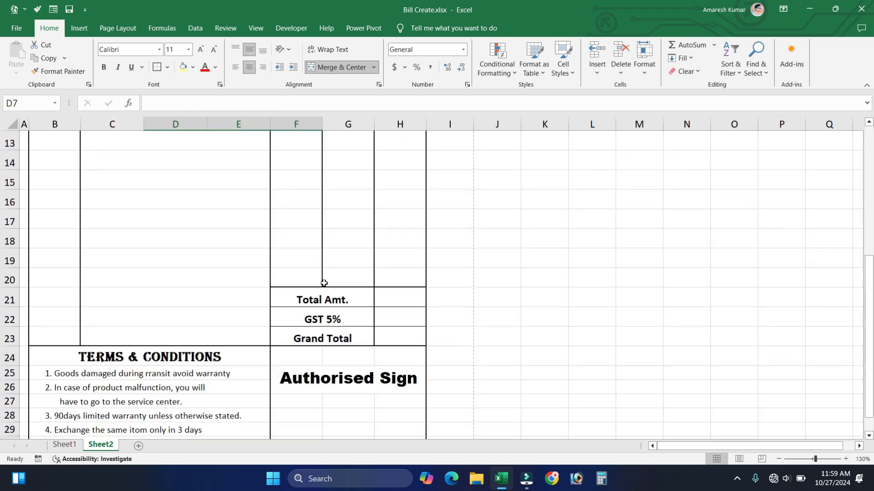
pyautogui.scroll(4, 323, 283)
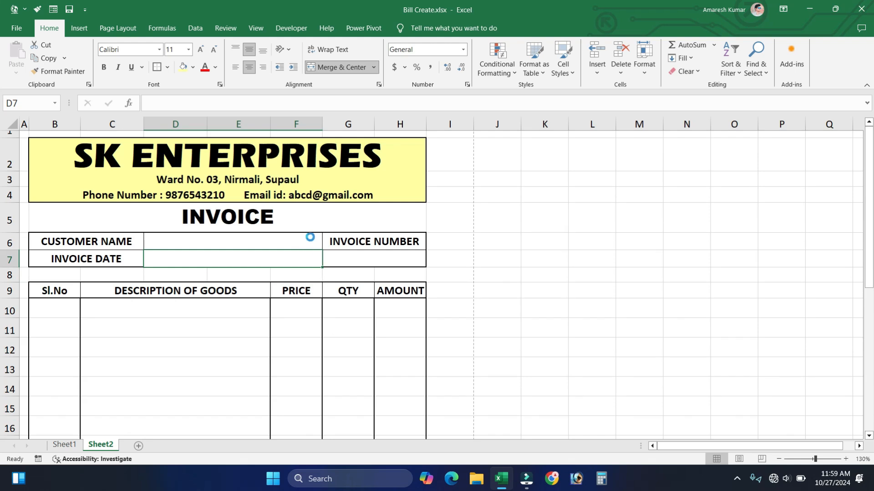
# Set the top page margin to 2 inches in the print page setup
pyautogui.hotkey('ctrl', 'p')
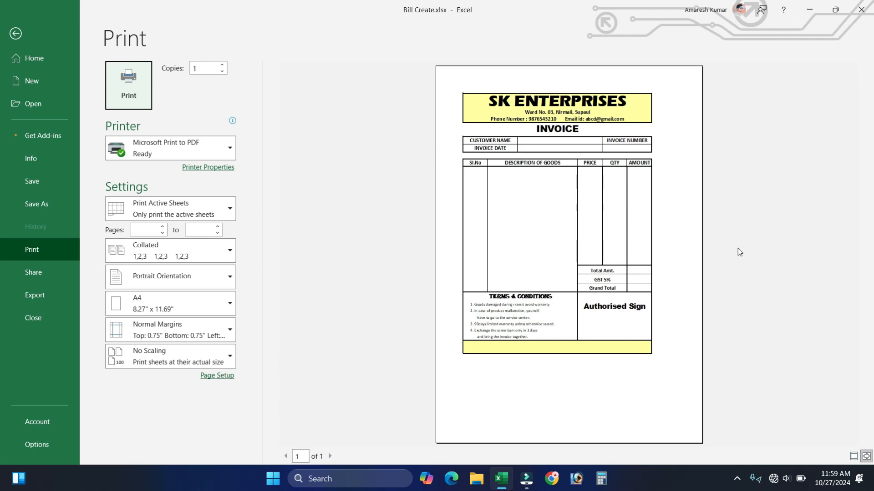
pyautogui.click(224, 377)
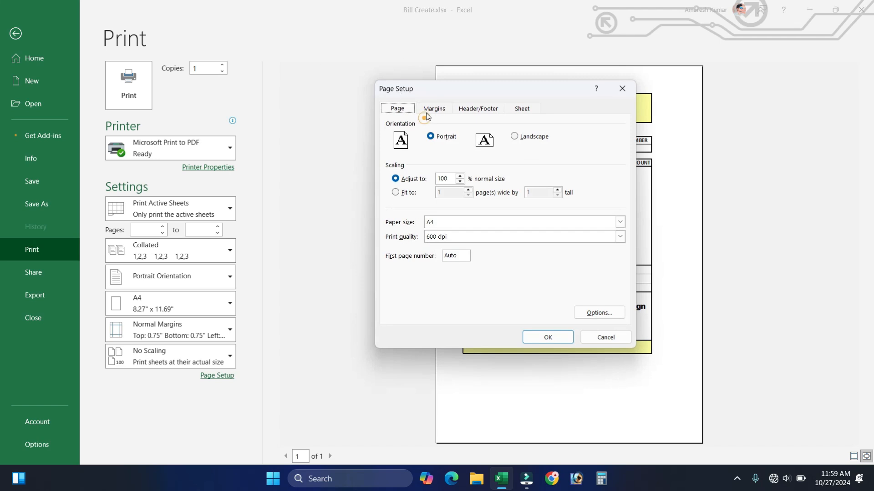
pyautogui.click(424, 112)
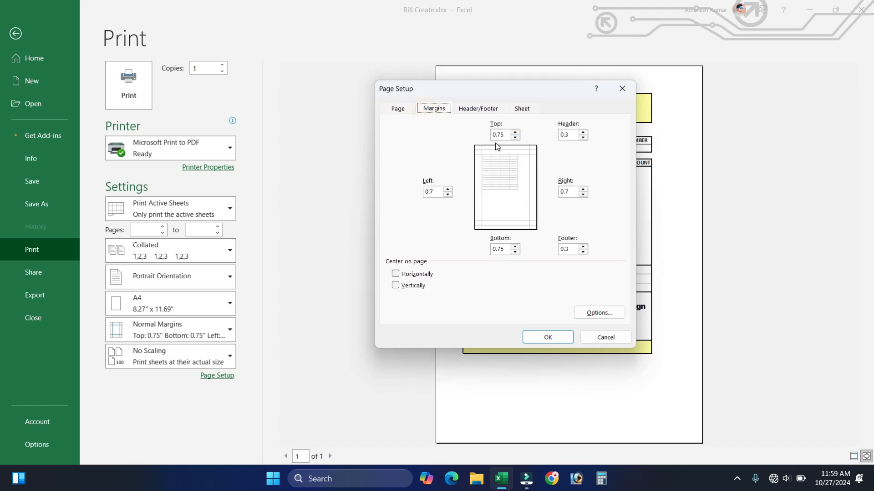
pyautogui.click(515, 132)
pyautogui.click(515, 131)
pyautogui.click(516, 132)
pyautogui.click(515, 132)
pyautogui.click(516, 132)
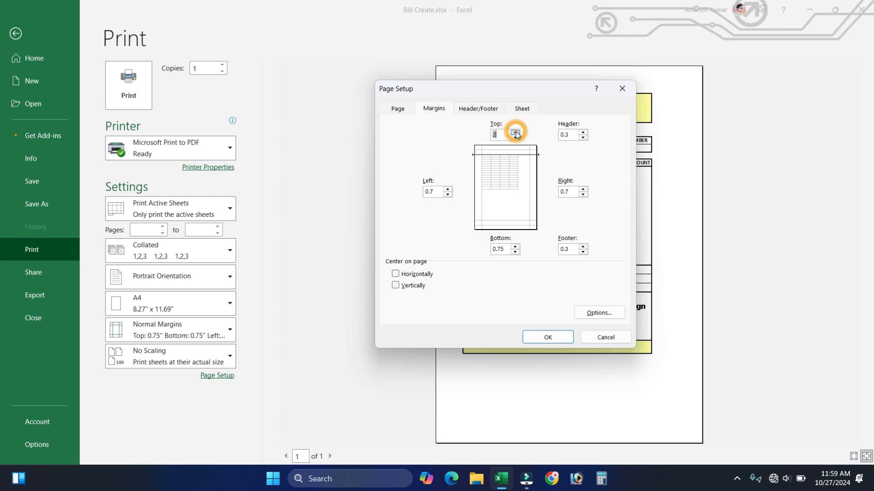
# Set the bottom page margin to 2 inches and center the invoice horizontally on the page
pyautogui.click(515, 247)
pyautogui.click(516, 247)
pyautogui.click(515, 247)
pyautogui.click(515, 247)
pyautogui.click(515, 248)
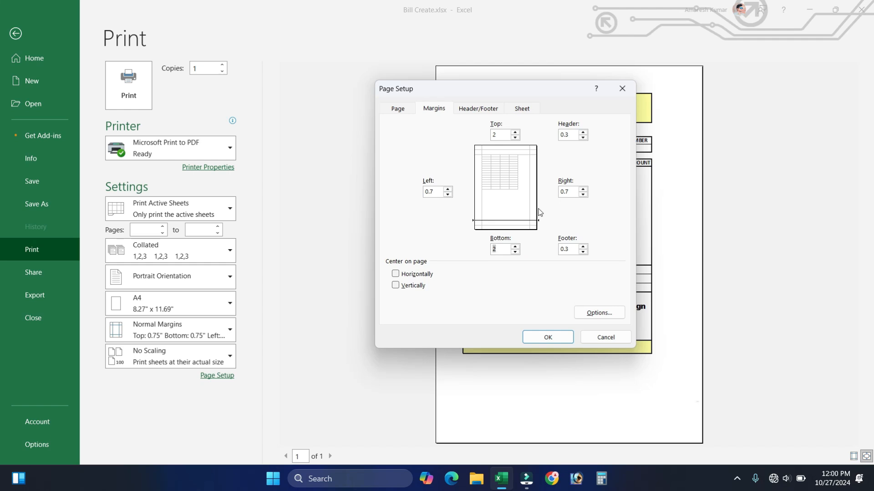
pyautogui.click(415, 275)
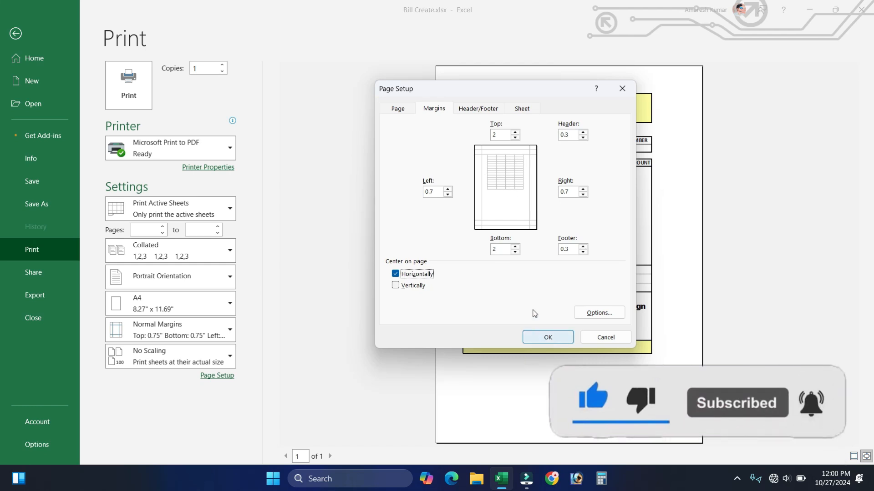
pyautogui.click(538, 338)
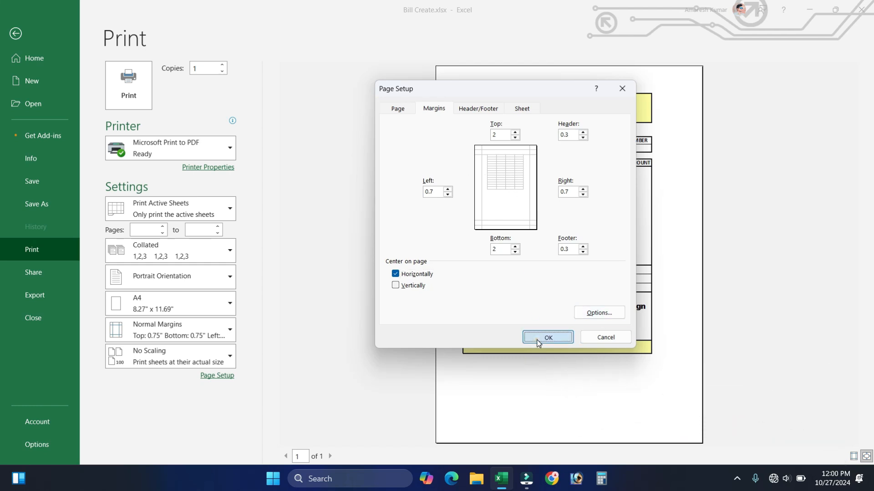
# Reduce both the top and bottom page margins to 1 inch and return to the sheet
pyautogui.scroll(-2, 561, 309)
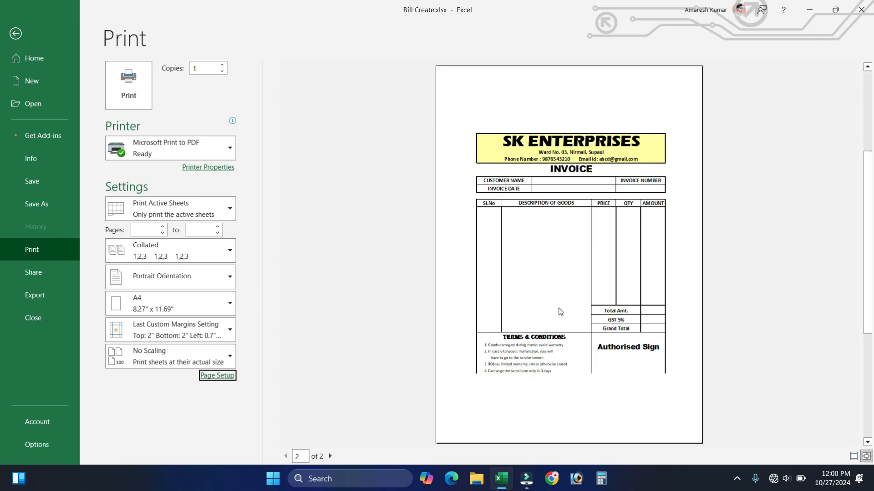
pyautogui.scroll(2, 560, 314)
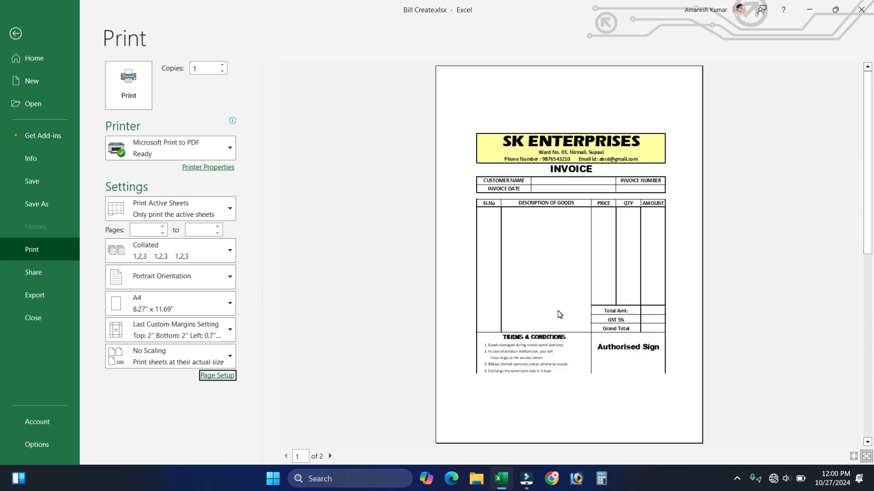
pyautogui.scroll(-2, 547, 329)
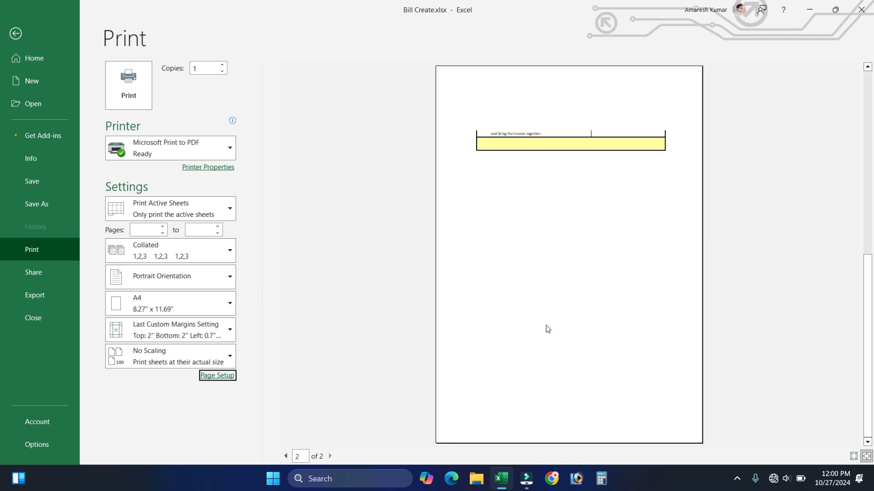
pyautogui.scroll(2, 548, 329)
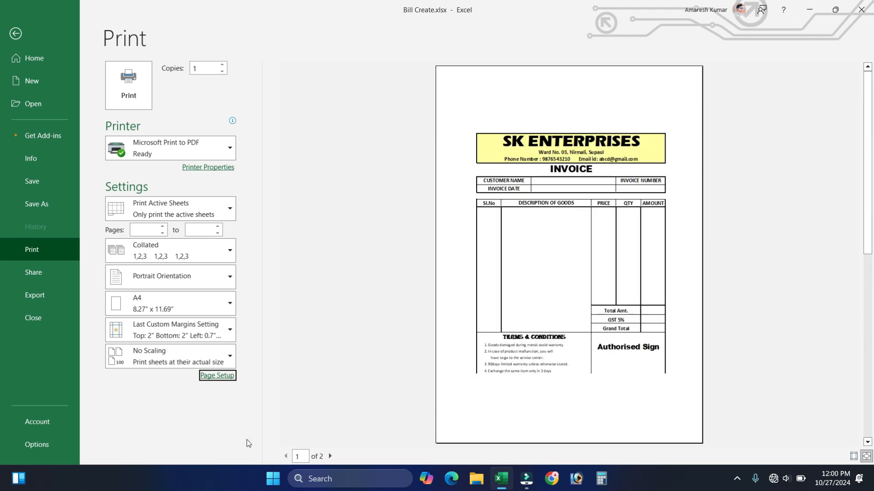
pyautogui.click(233, 379)
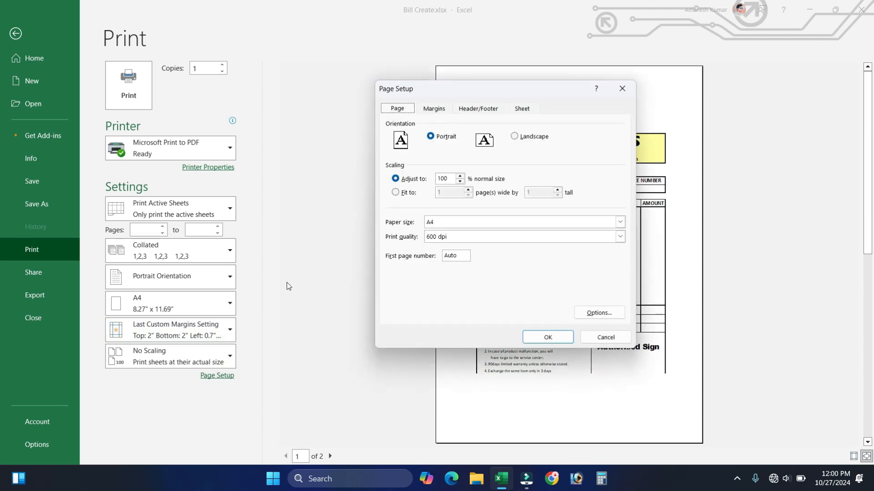
pyautogui.click(439, 109)
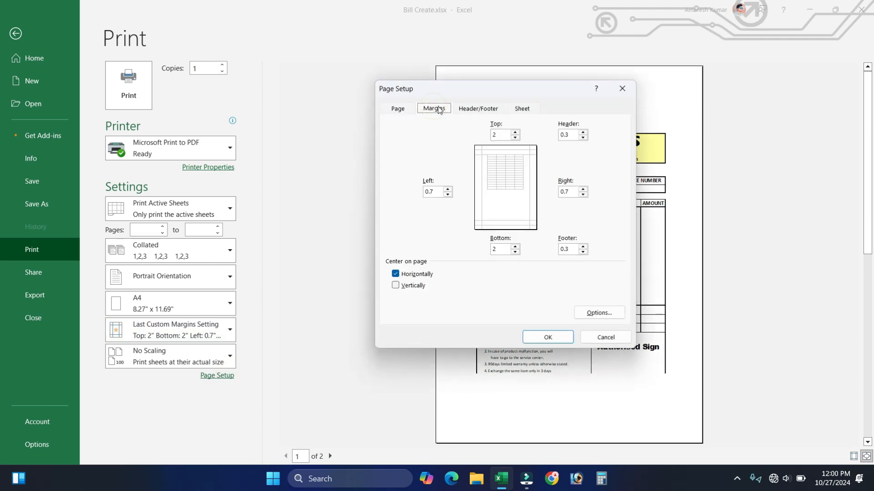
pyautogui.click(515, 137)
pyautogui.click(515, 137)
pyautogui.click(515, 137)
pyautogui.click(514, 138)
pyautogui.click(515, 252)
pyautogui.click(548, 338)
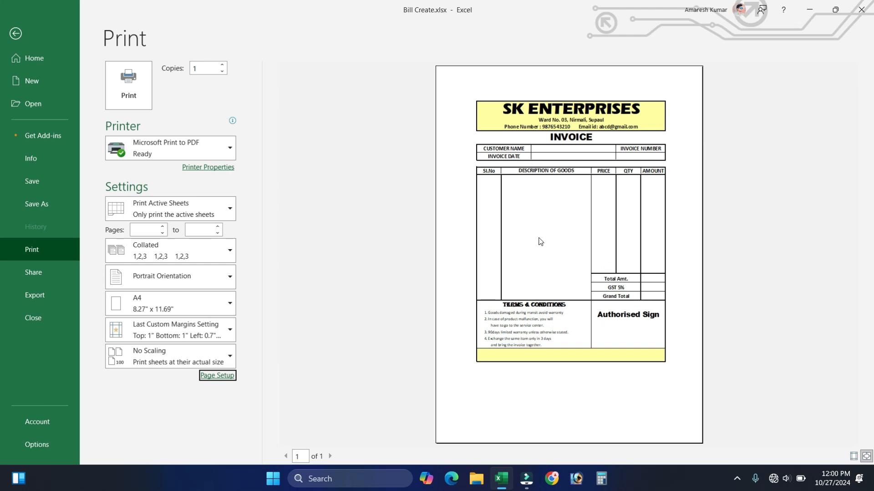
pyautogui.press('Escape')
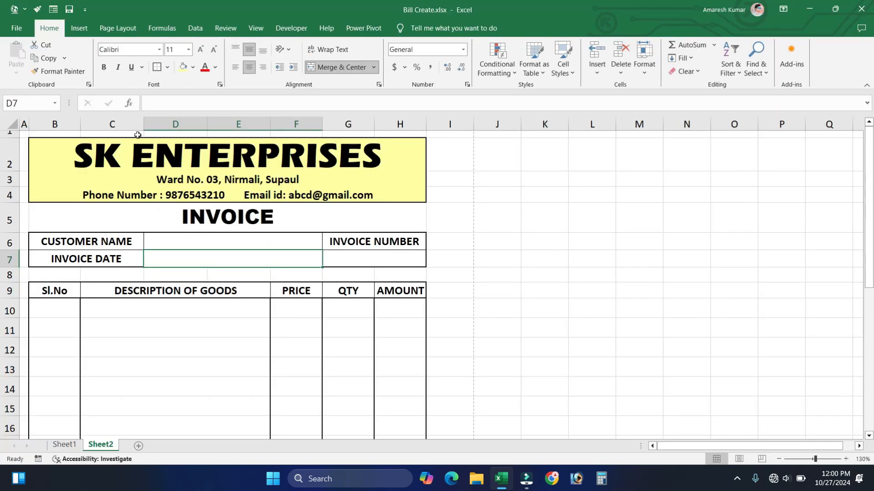
# Widen columns C to E further and increase the height of row 2 with the SK ENTERPRISES title
pyautogui.moveTo(112, 124); pyautogui.dragTo(238, 124)
pyautogui.moveTo(144, 124); pyautogui.dragTo(147, 124)
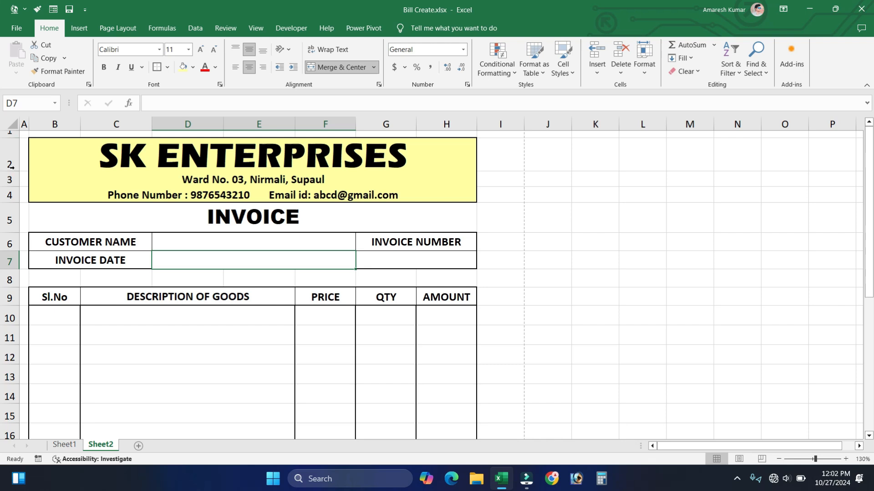
pyautogui.moveTo(6, 172); pyautogui.dragTo(8, 175)
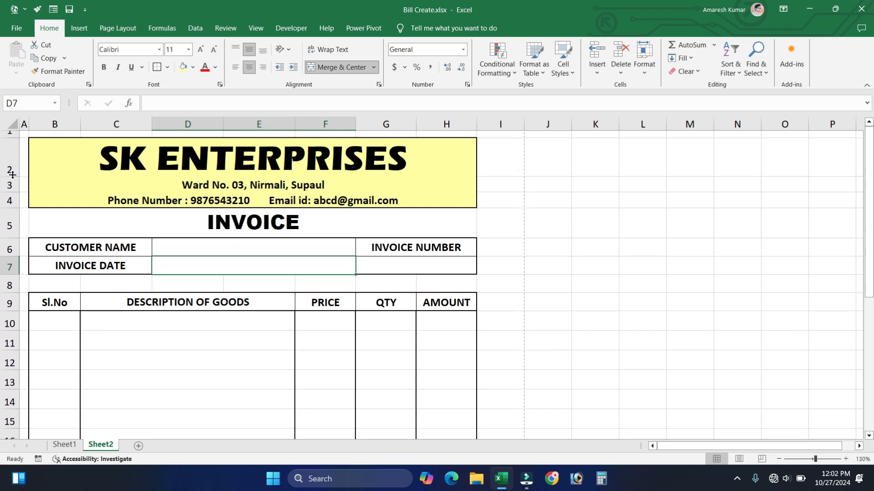
# Check the resized invoice's position on the page in the print preview and return to the sheet
pyautogui.click(172, 155)
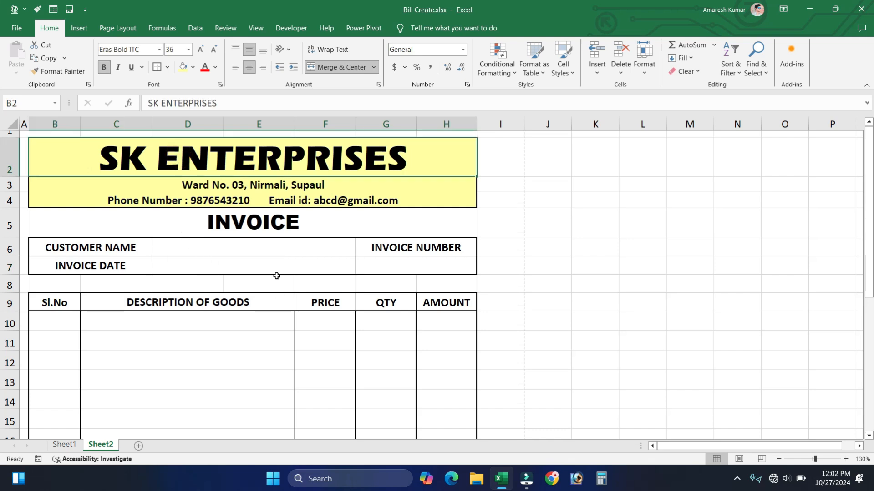
pyautogui.click(279, 311)
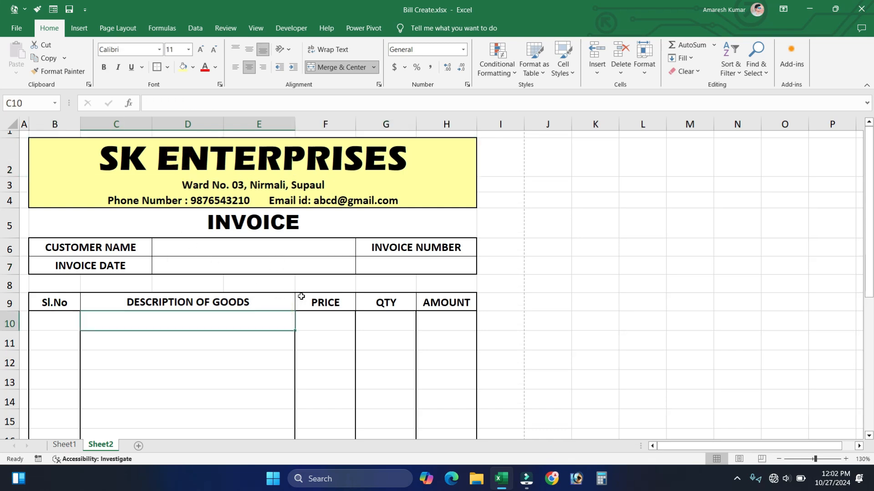
pyautogui.hotkey('ctrl', 'p')
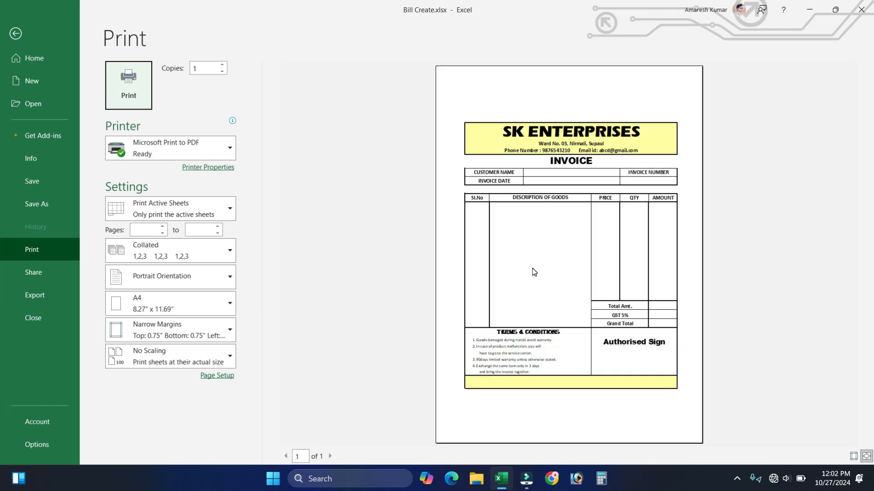
pyautogui.press('Escape')
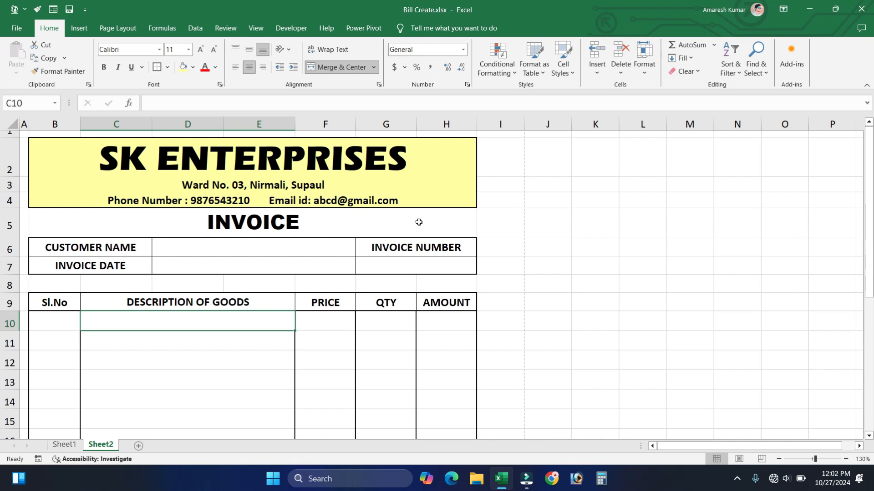
# List PRINTER, MONITOR, MOUSE, KEYBOARD and UPS as goods in C10:C14, with prices 18500, 6000, 350, 350 and 3000 in F10:F14
pyautogui.scroll(-3, 418, 222)
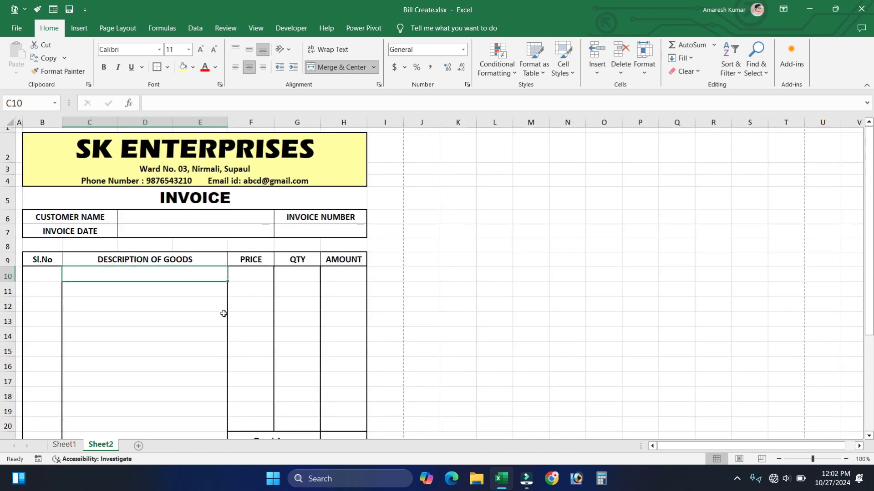
pyautogui.click(122, 338)
pyautogui.click(138, 274)
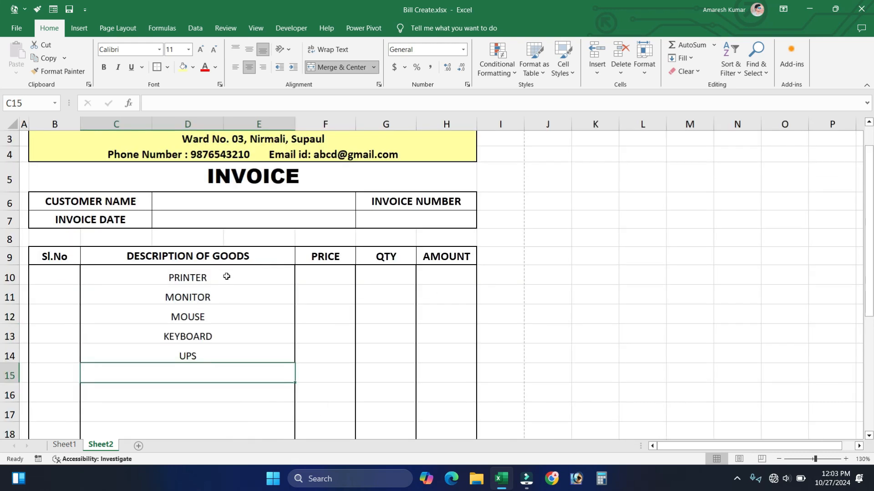
pyautogui.moveTo(228, 276); pyautogui.dragTo(203, 367)
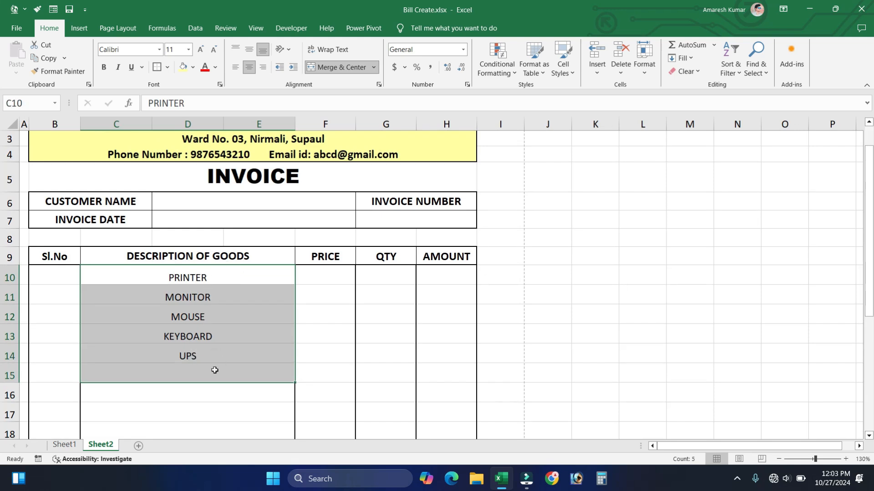
pyautogui.click(317, 272)
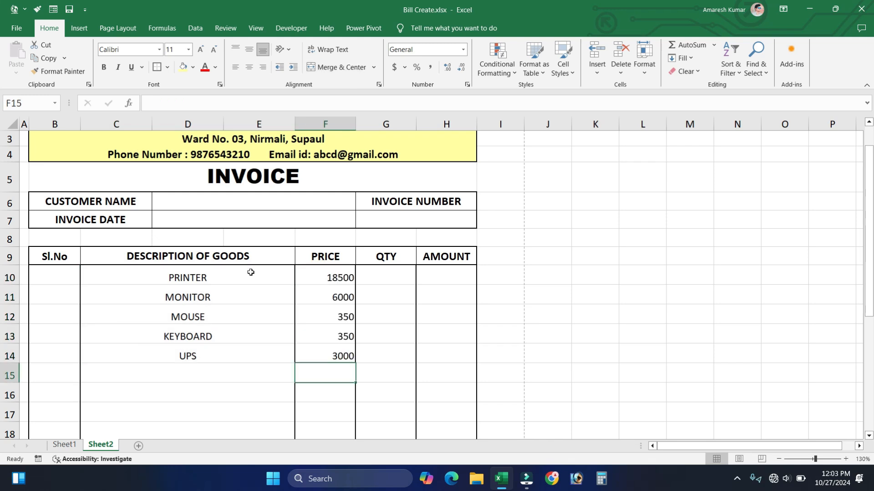
pyautogui.click(251, 272)
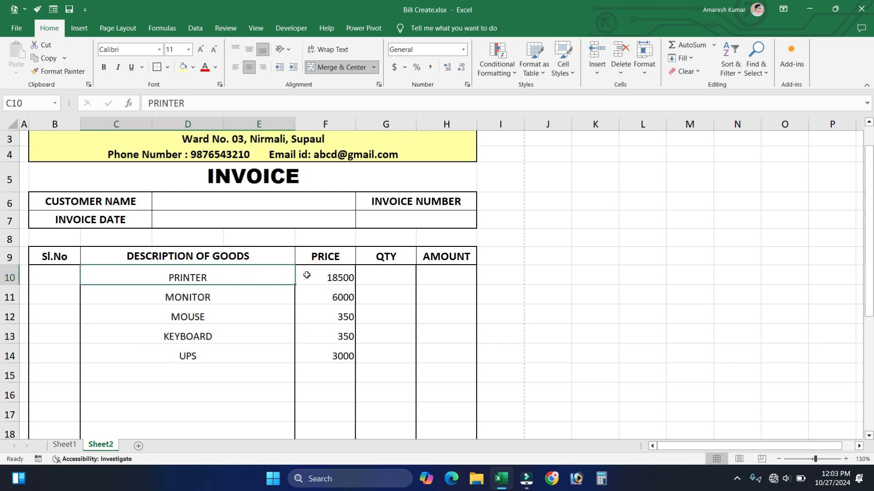
# Enter the quantities 1, 1, 1, 2 and 1 for the five goods in G10:G14
pyautogui.click(381, 277)
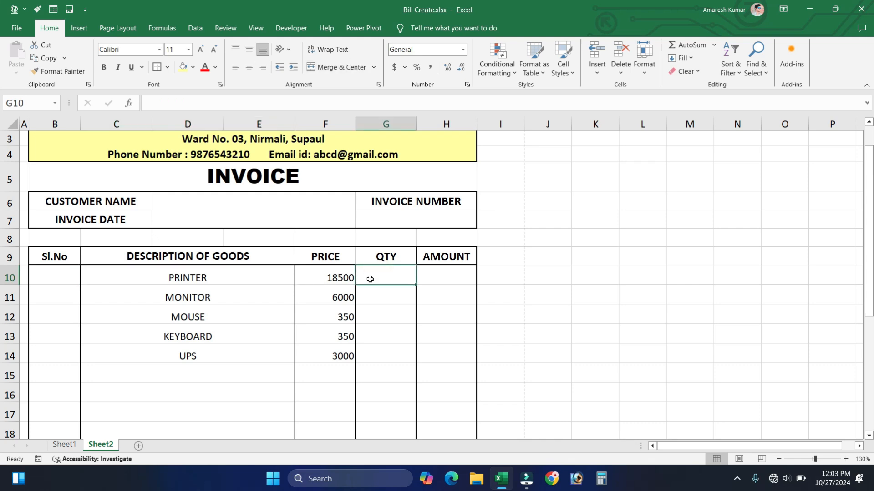
pyautogui.write('1')
pyautogui.press('Return')
pyautogui.write('1')
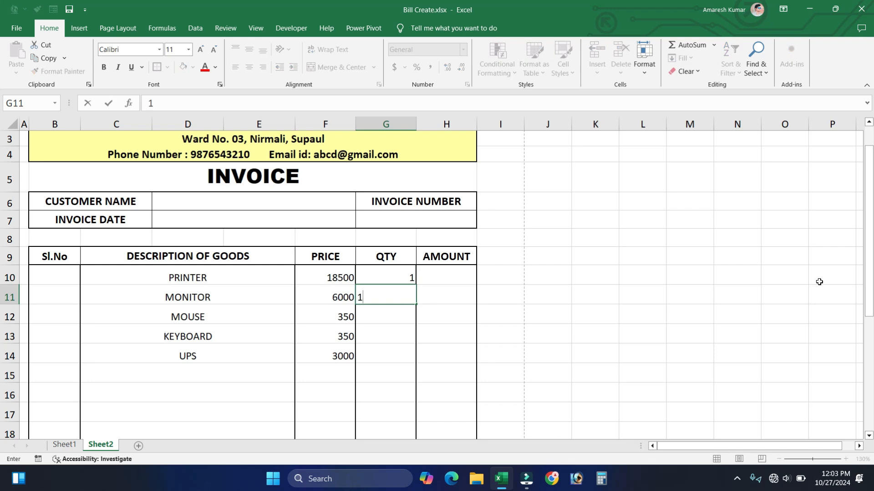
pyautogui.press('Return')
pyautogui.write('1')
pyautogui.press('Return')
pyautogui.write('2')
pyautogui.press('Return')
pyautogui.write('1')
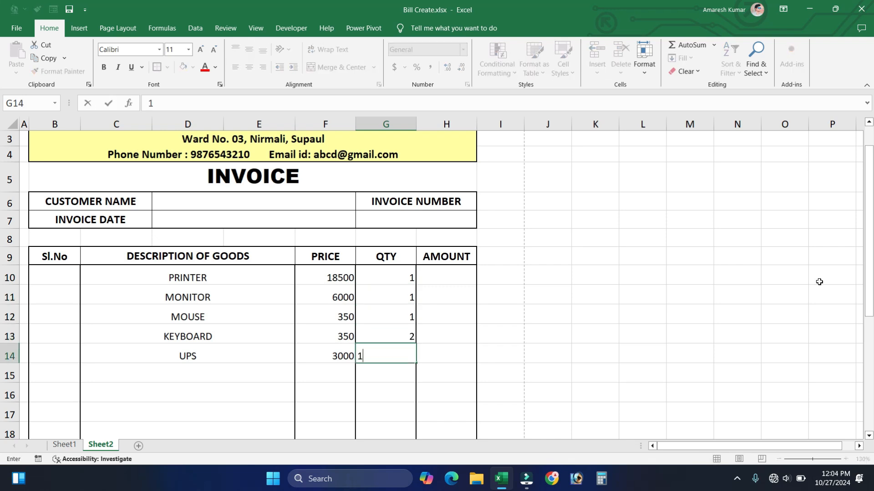
pyautogui.press('Return')
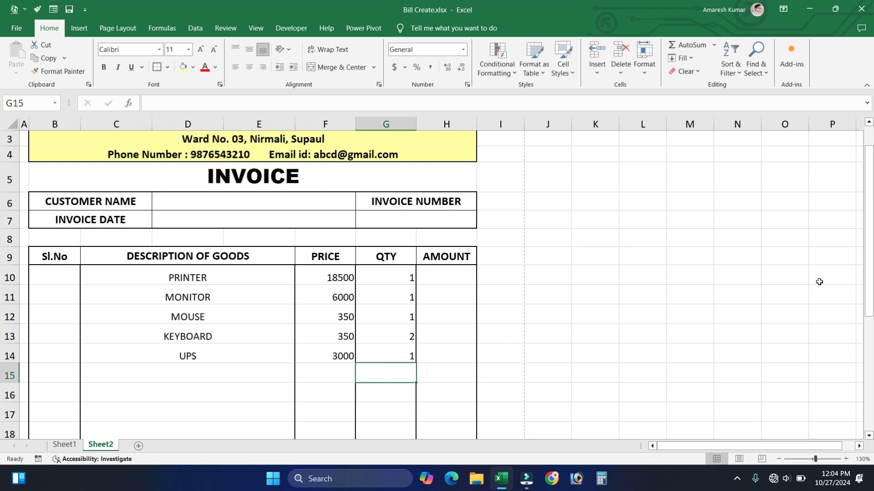
# Calculate the PRINTER amount in H10 by multiplying price by quantity with =F10*G10
pyautogui.click(453, 276)
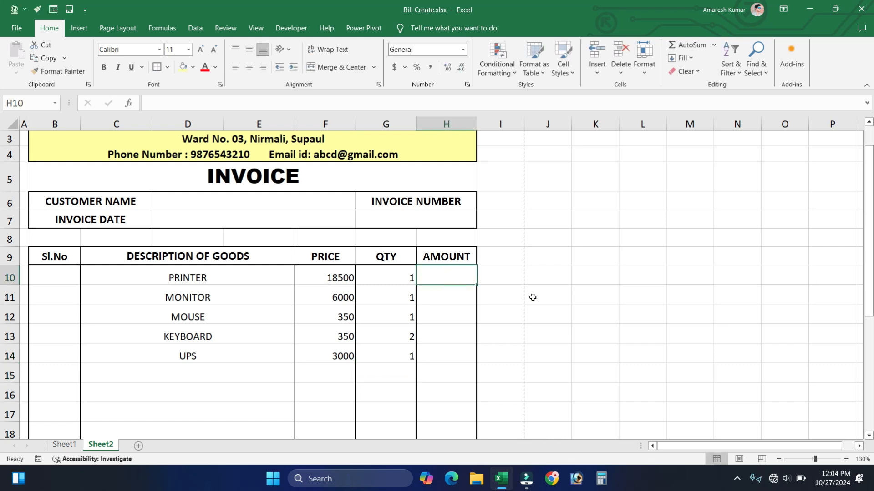
pyautogui.write('=')
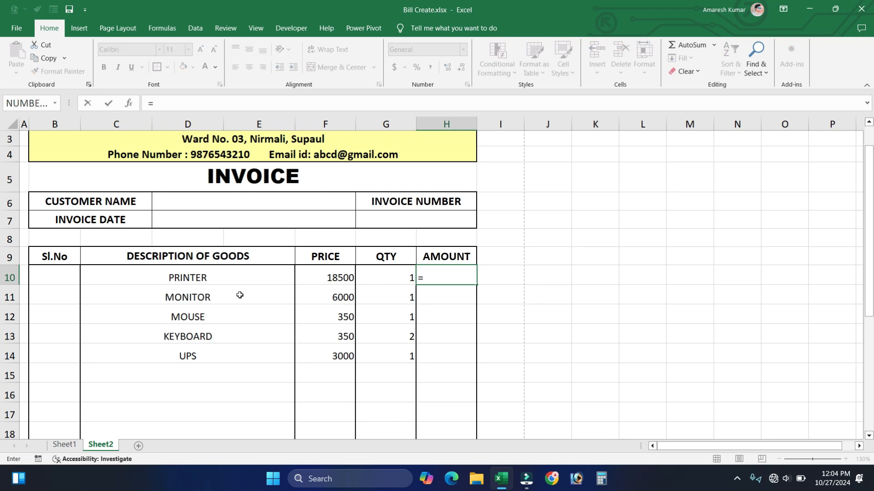
pyautogui.click(309, 277)
pyautogui.write('*')
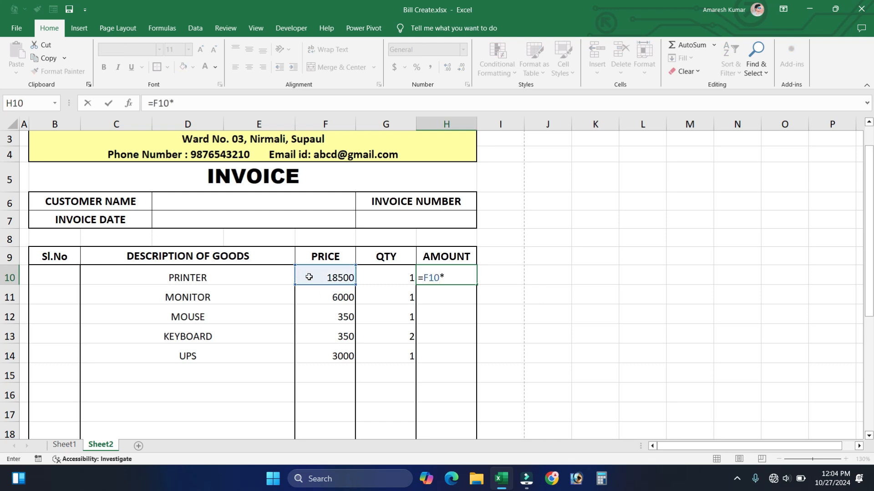
pyautogui.click(378, 281)
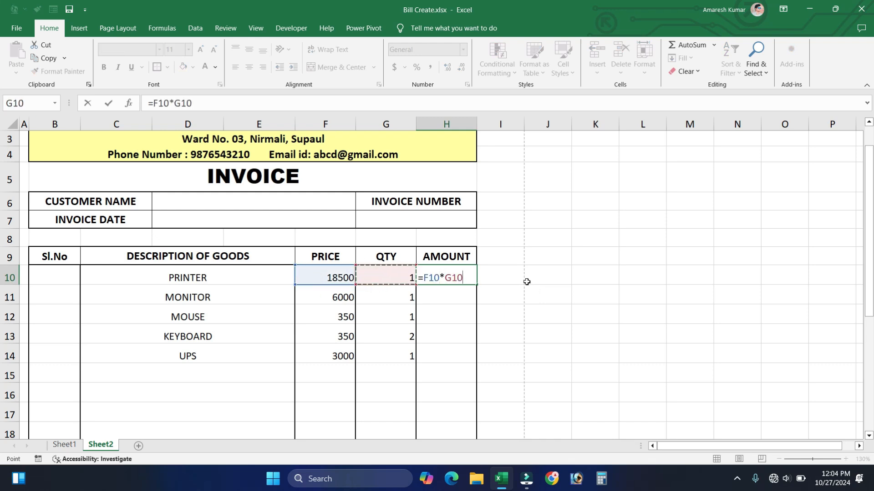
pyautogui.press('Return')
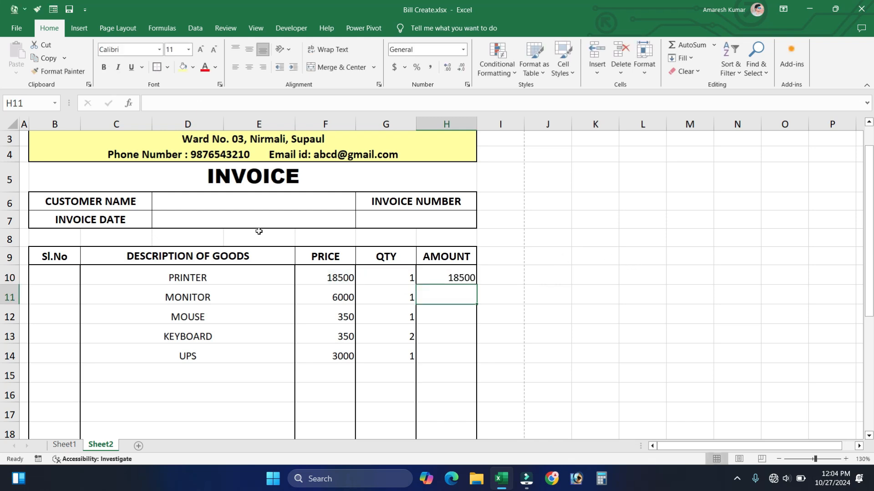
# Try to fill the PRINTER amount formula from H10 down through H14 and undo the fill
pyautogui.click(466, 273)
pyautogui.moveTo(476, 284); pyautogui.dragTo(469, 357)
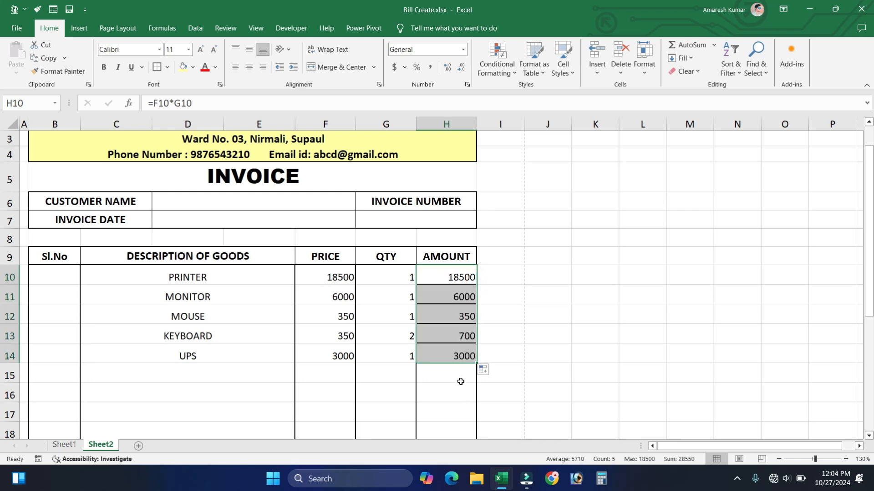
pyautogui.press('Right')
pyautogui.press('Right')
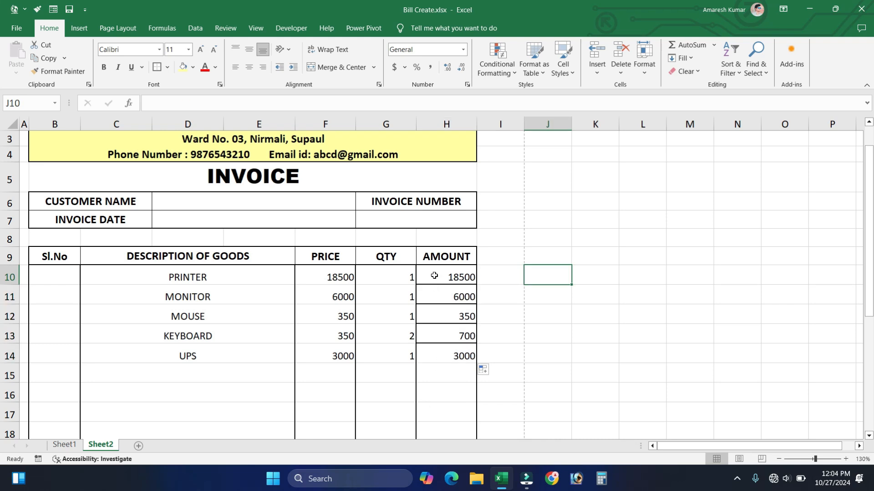
pyautogui.click(456, 277)
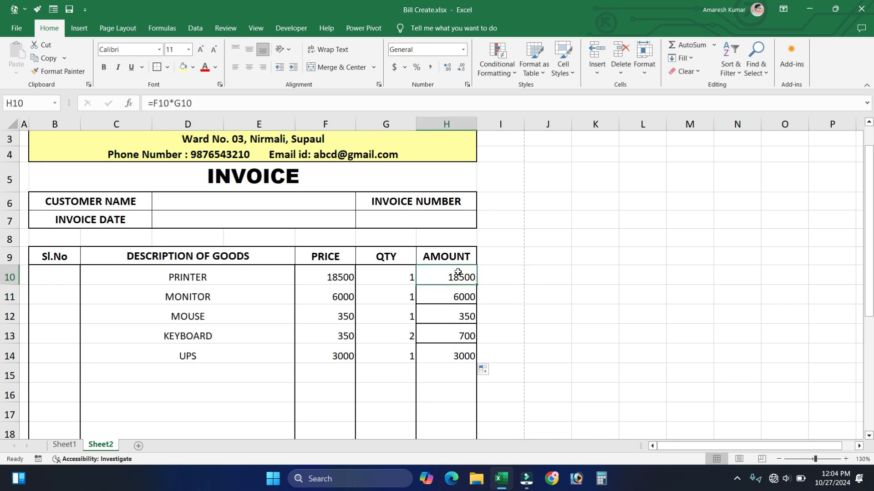
pyautogui.press('Right')
pyautogui.press('Right')
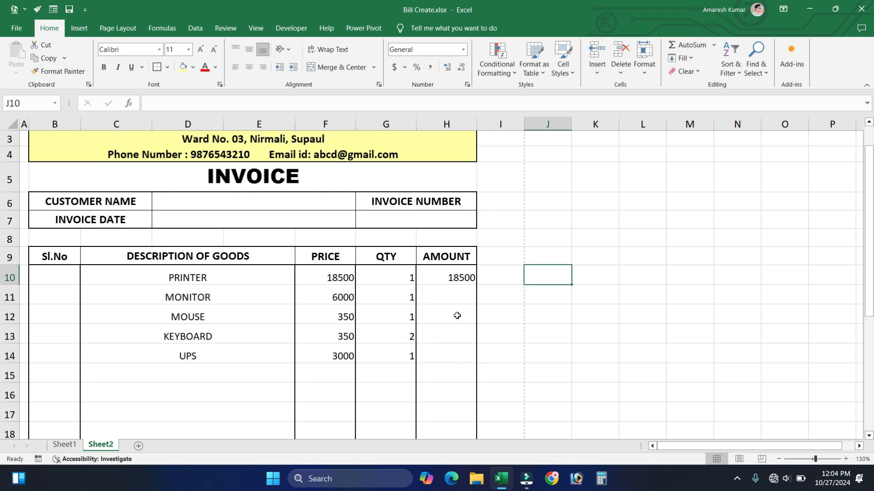
# Copy the amount formula from H10 and paste only the formulas into H11:H14 with Paste Special
pyautogui.click(452, 277)
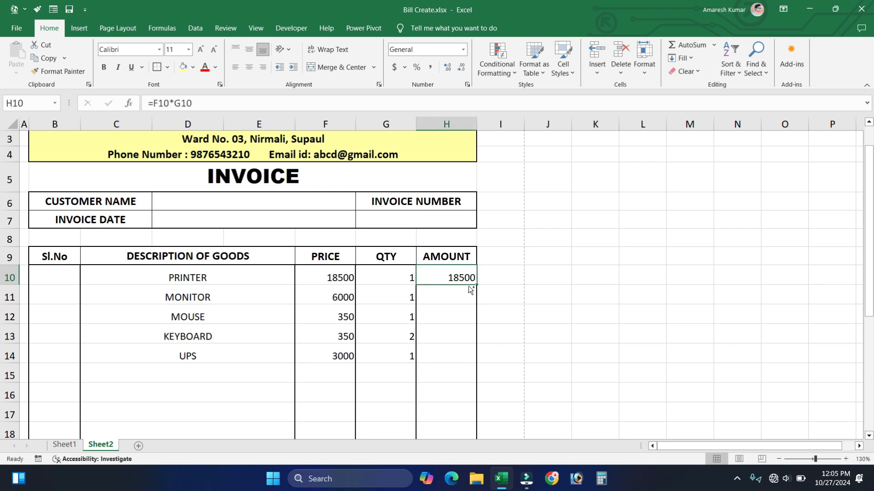
pyautogui.hotkey('ctrl', 'c')
pyautogui.moveTo(446, 294); pyautogui.dragTo(444, 360)
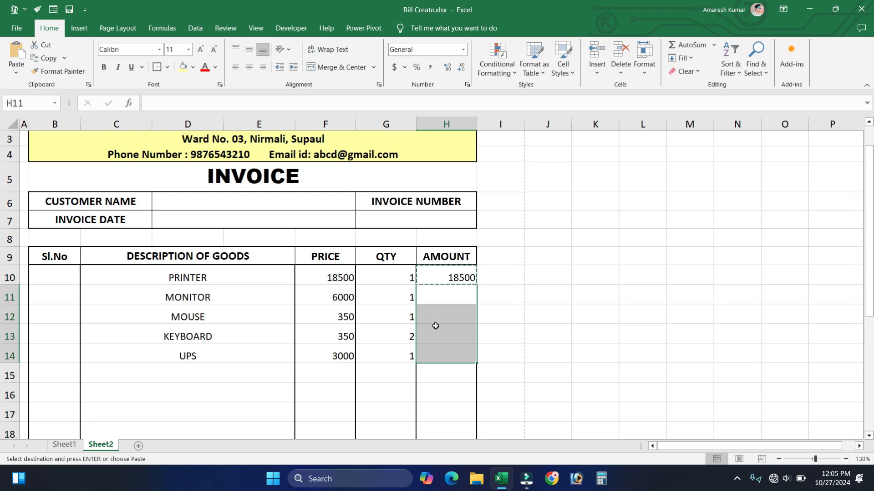
pyautogui.hotkey('ctrl', 'alt', 'v')
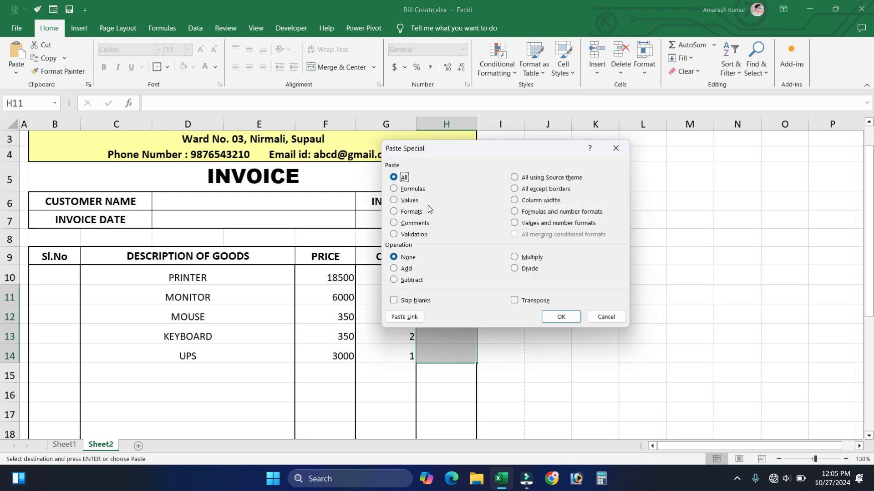
pyautogui.moveTo(424, 155); pyautogui.dragTo(386, 187)
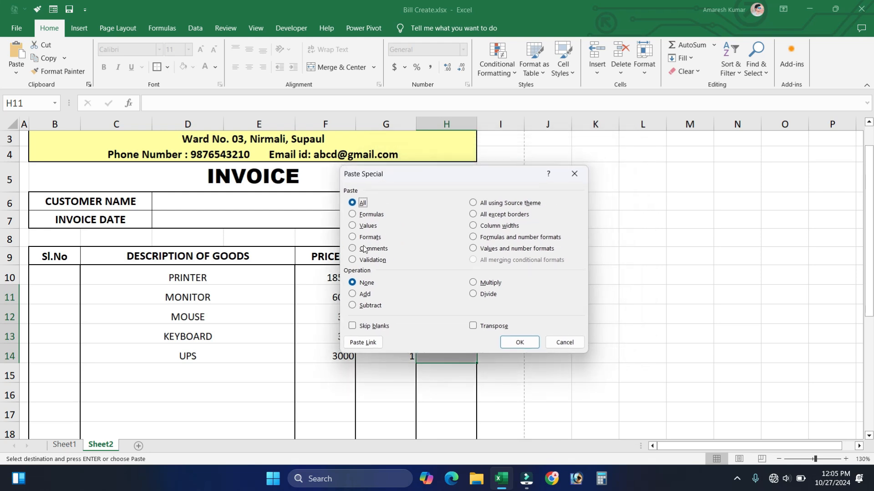
pyautogui.click(353, 215)
pyautogui.click(519, 342)
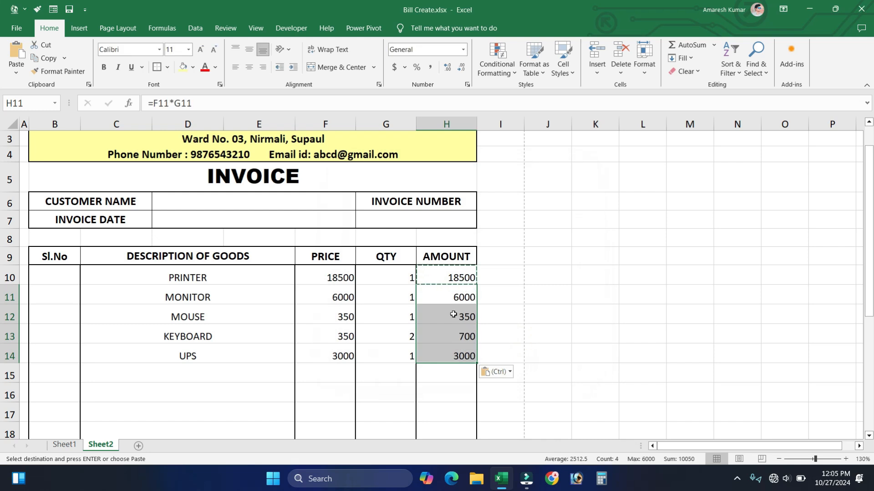
pyautogui.click(452, 334)
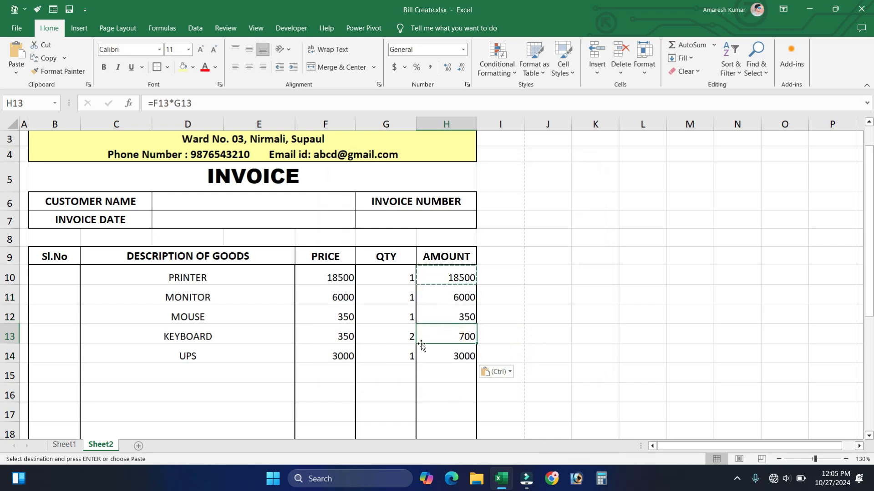
# Total the amounts of the five goods in the Total Amt. cell H21 with a SUM of H10:H14
pyautogui.scroll(-3, 426, 345)
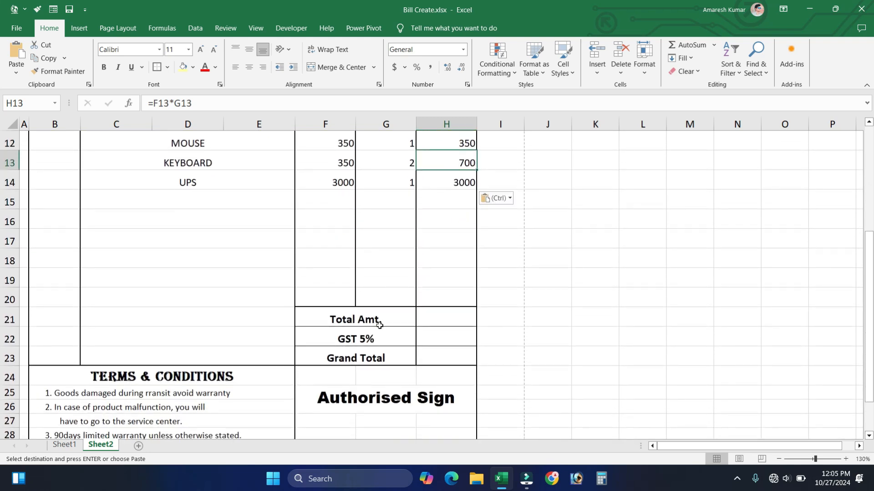
pyautogui.click(443, 316)
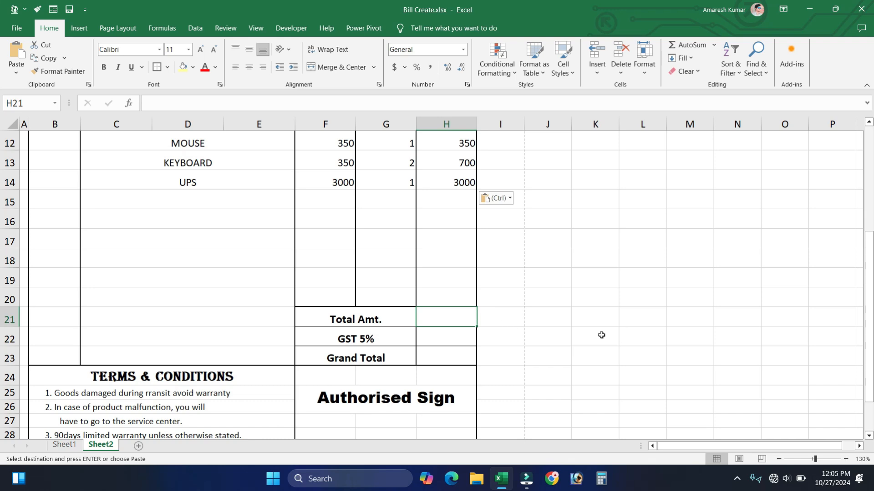
pyautogui.write('=')
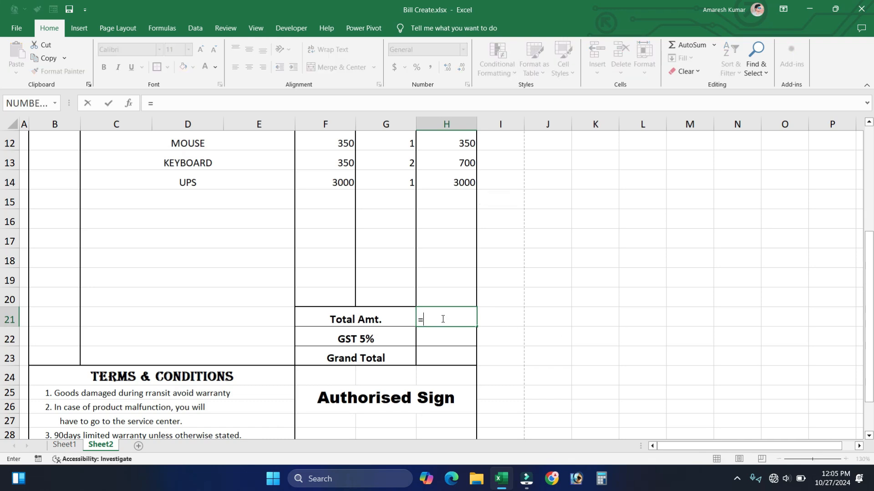
pyautogui.write('SUM(')
pyautogui.scroll(3, 430, 306)
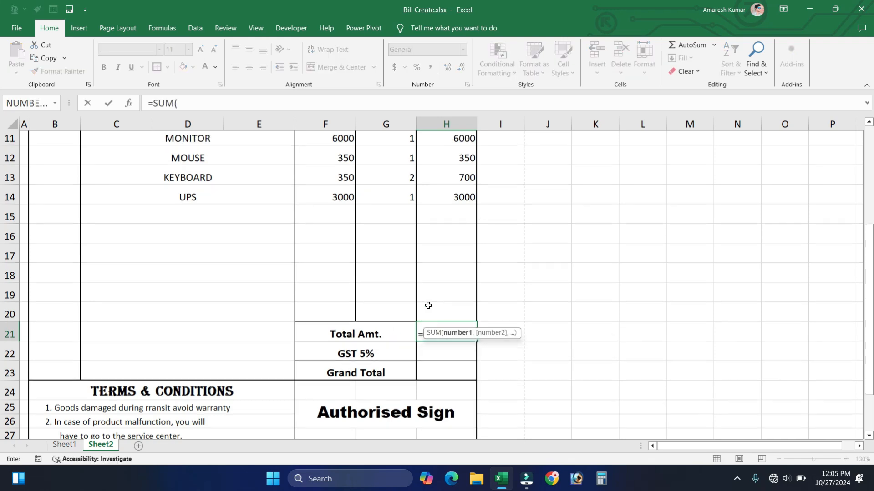
pyautogui.click(441, 277)
pyautogui.moveTo(443, 291); pyautogui.dragTo(451, 356)
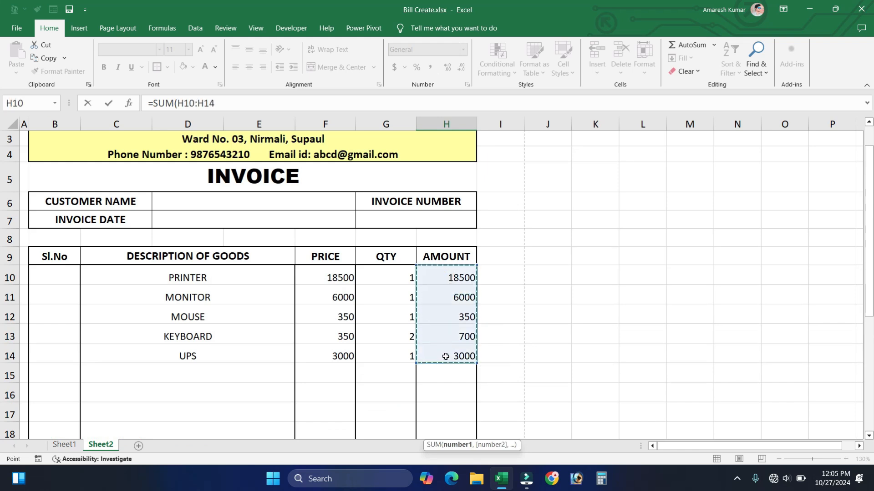
pyautogui.press('Return')
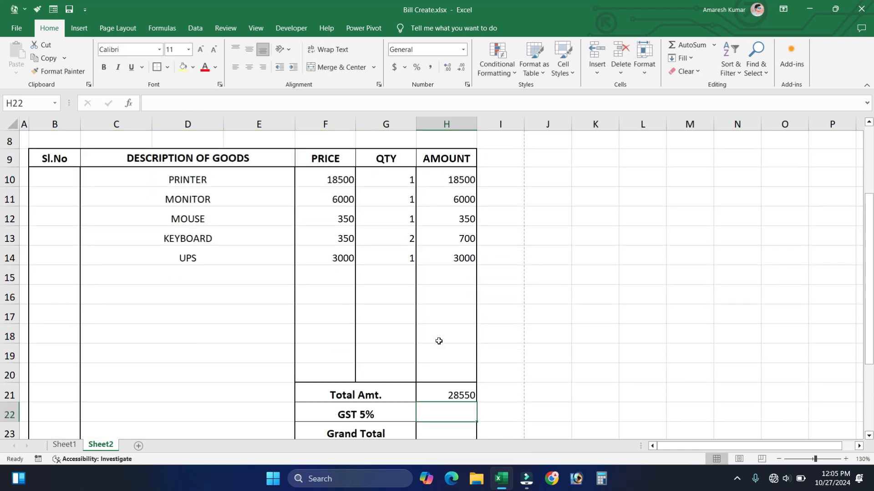
pyautogui.click(446, 390)
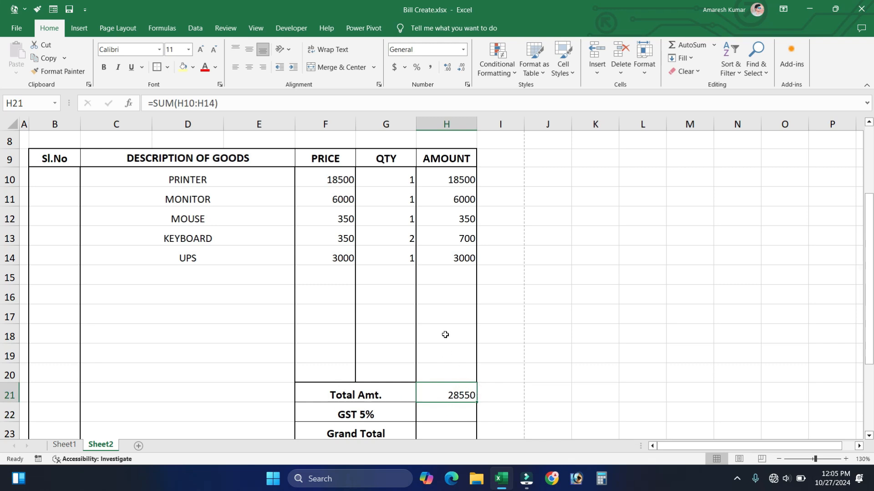
# Test =SUMPRODUCT(F10:F14,G10:G14) in I21 beside the total amount and clear that cell again
pyautogui.click(492, 394)
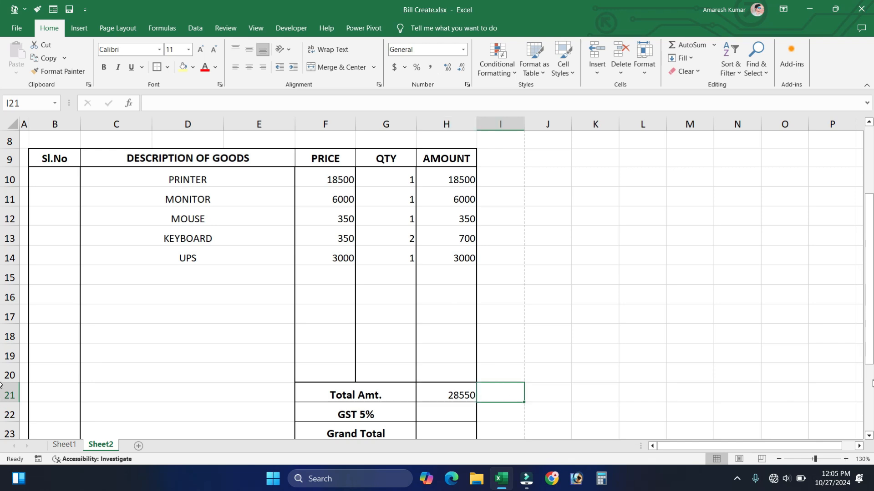
pyautogui.write('=SUMPRODUCT(')
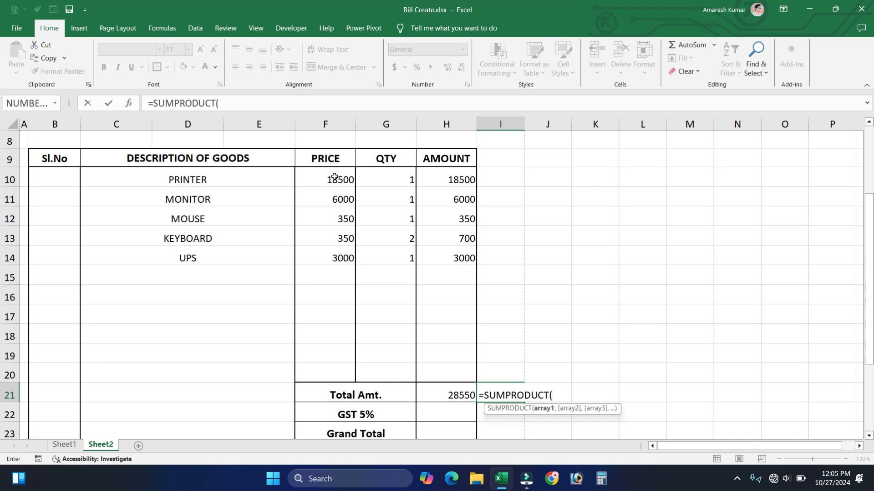
pyautogui.moveTo(333, 177); pyautogui.dragTo(322, 258)
pyautogui.write(',')
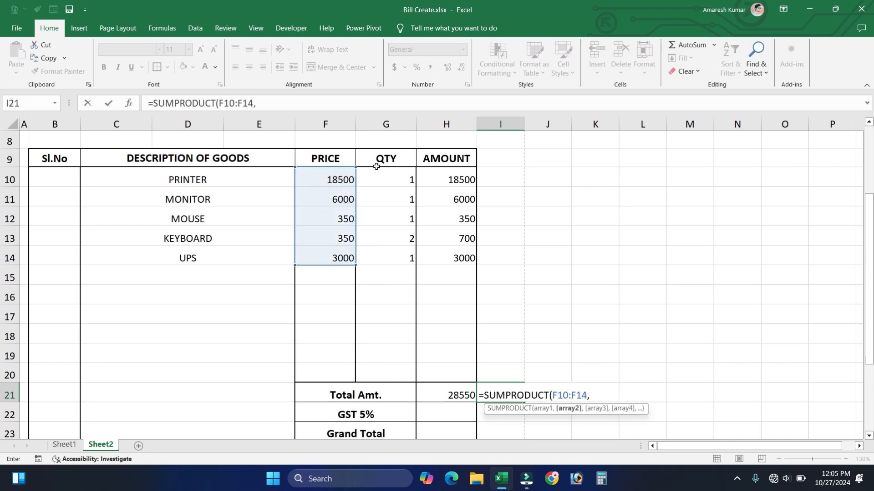
pyautogui.moveTo(388, 176); pyautogui.dragTo(371, 263)
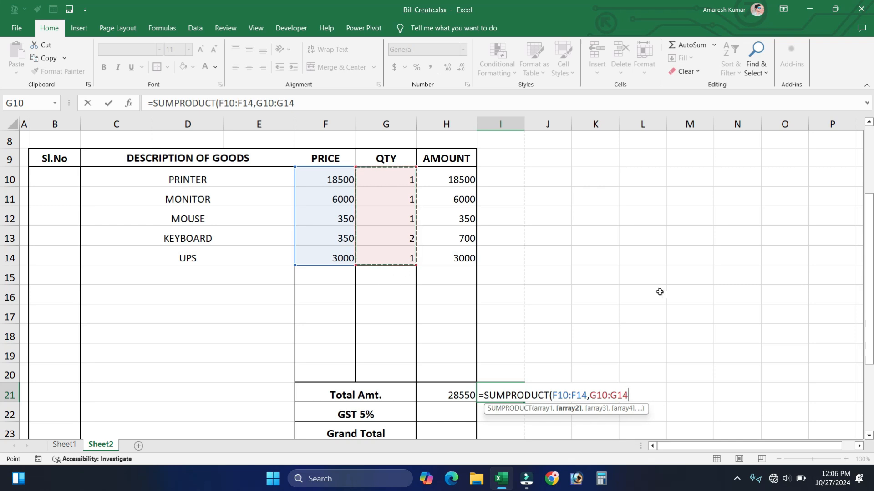
pyautogui.write(')')
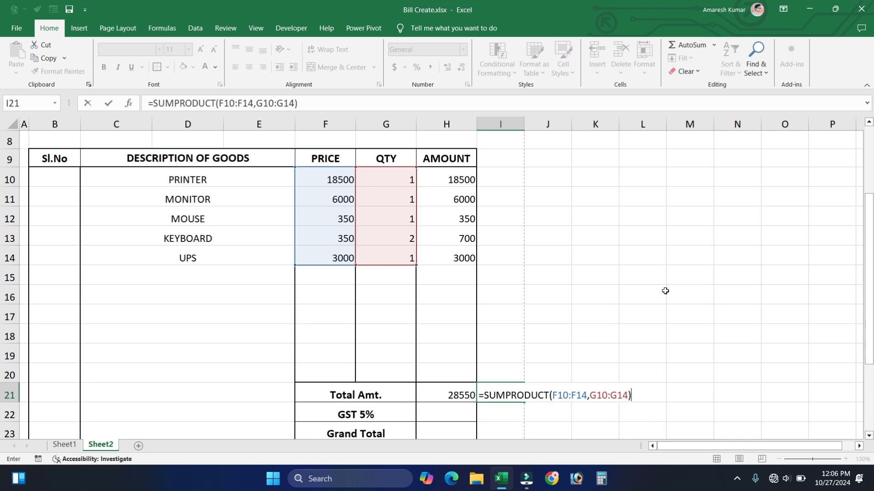
pyautogui.press('Return')
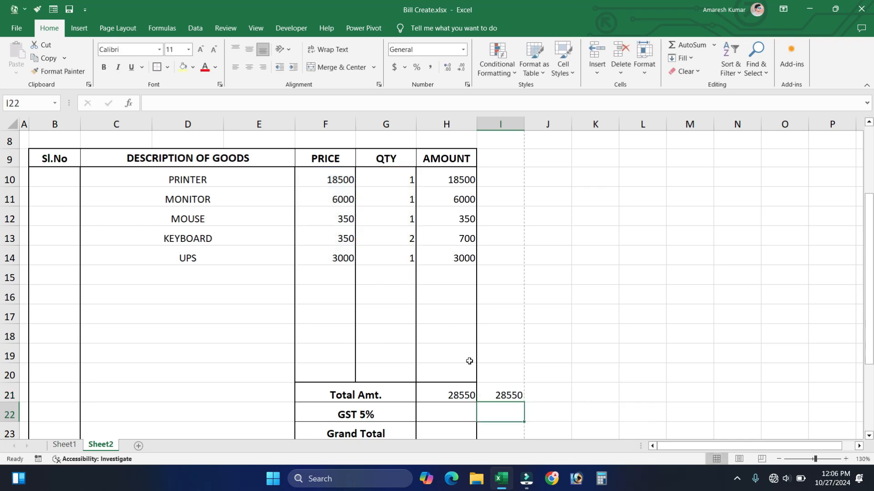
pyautogui.click(496, 390)
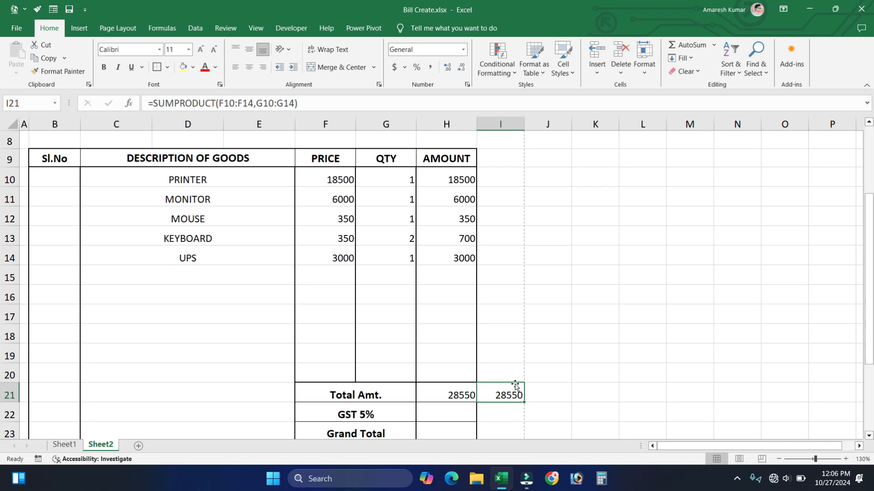
pyautogui.press('Delete')
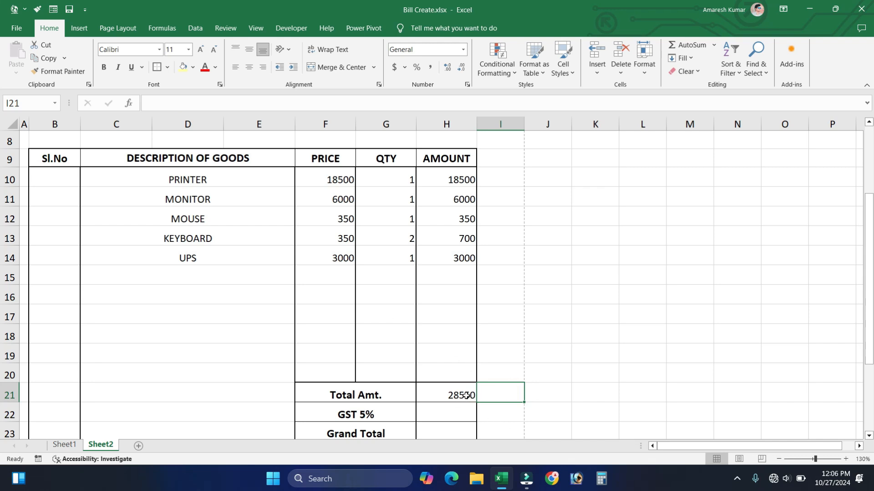
# Calculate the 5% GST in H22 with the formula =H21*5% based on the total amount
pyautogui.scroll(-1, 431, 382)
pyautogui.click(362, 360)
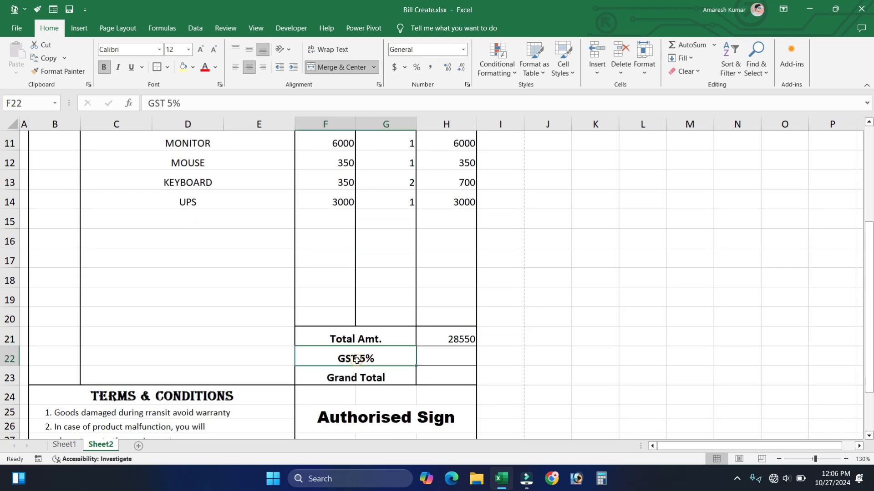
pyautogui.click(449, 359)
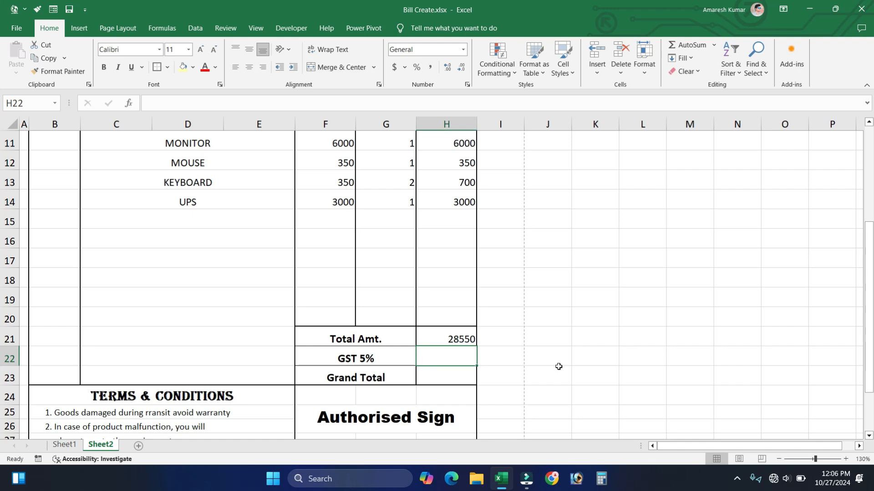
pyautogui.write('=')
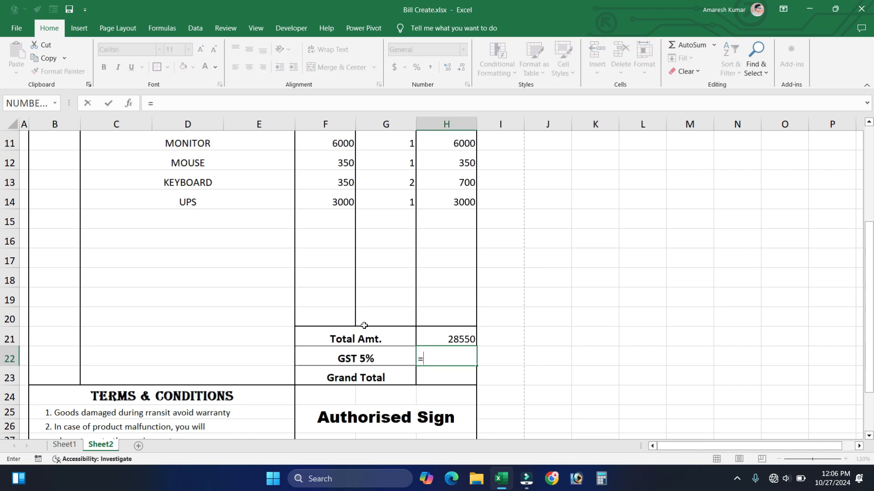
pyautogui.click(427, 340)
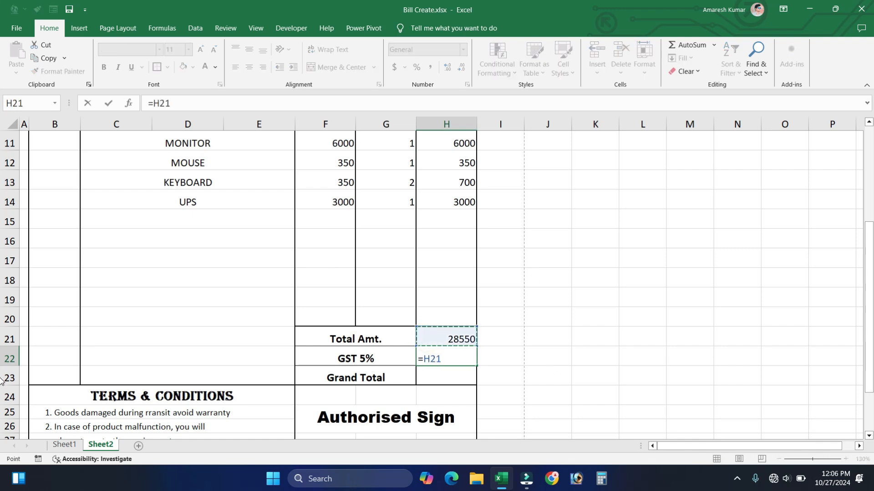
pyautogui.write('*5%')
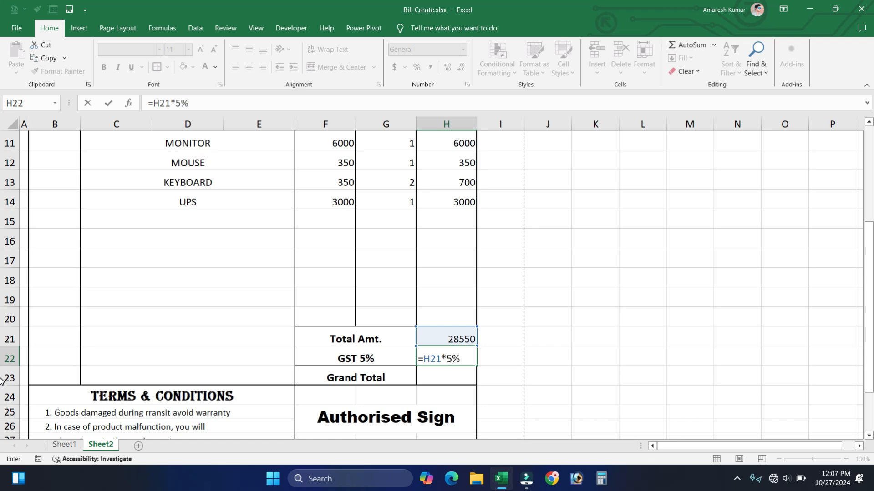
pyautogui.press('Return')
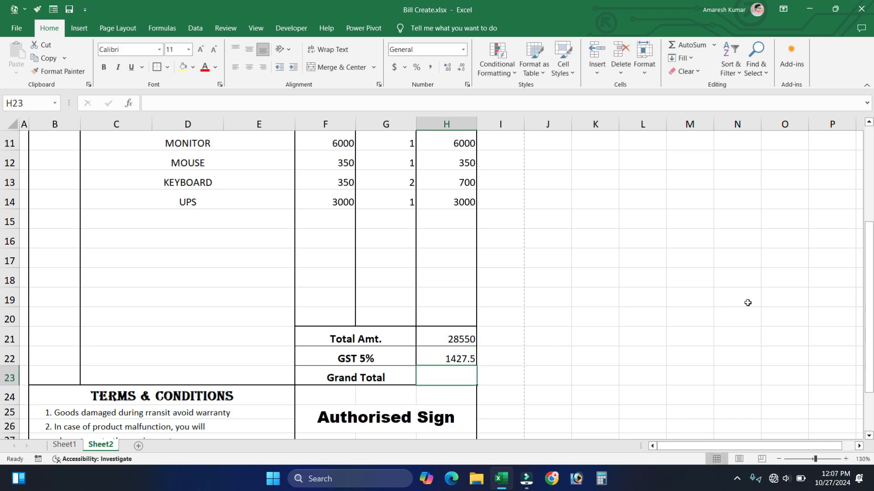
pyautogui.click(439, 331)
pyautogui.click(450, 359)
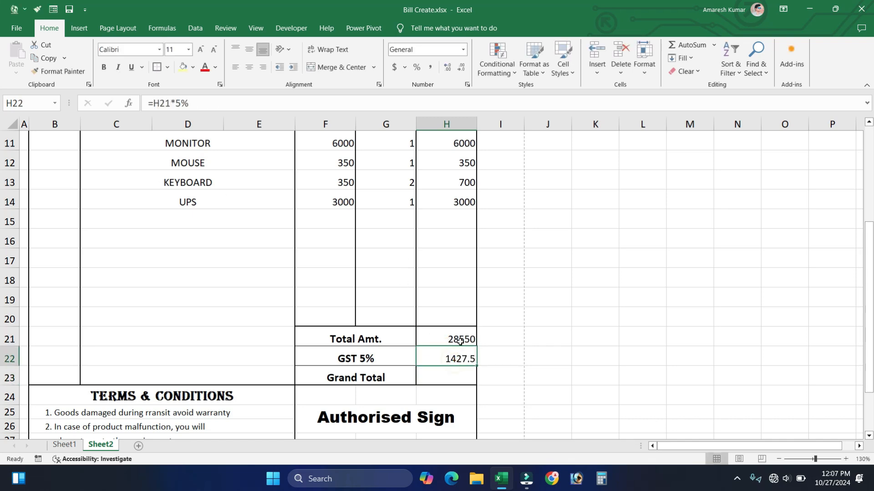
# Calculate the Grand Total in H23 with a SUM of the total amount and GST cells H21:H22
pyautogui.click(446, 377)
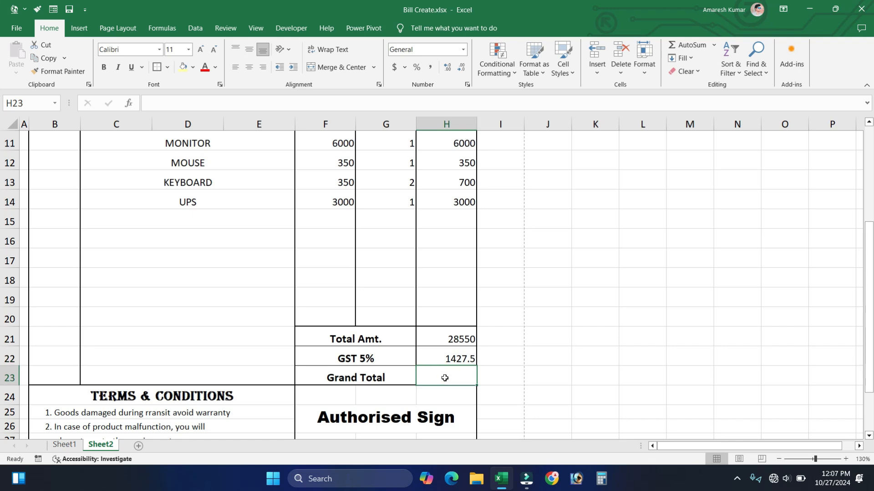
pyautogui.write('=')
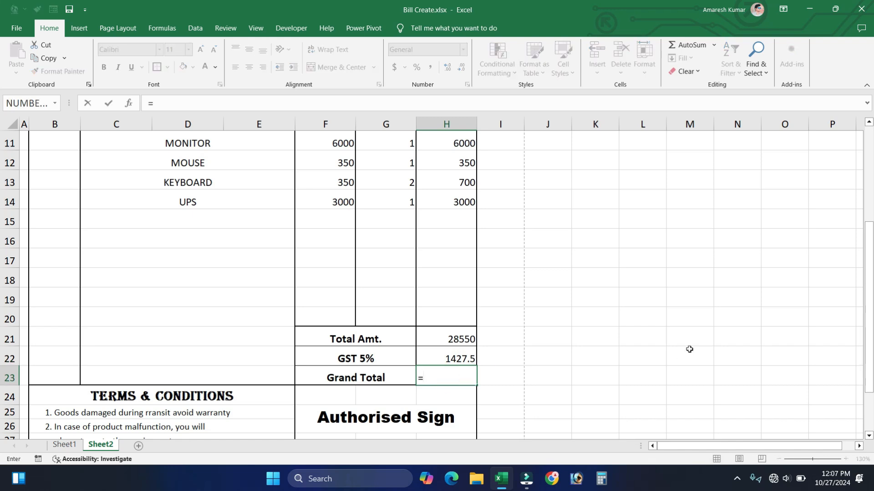
pyautogui.write('sum')
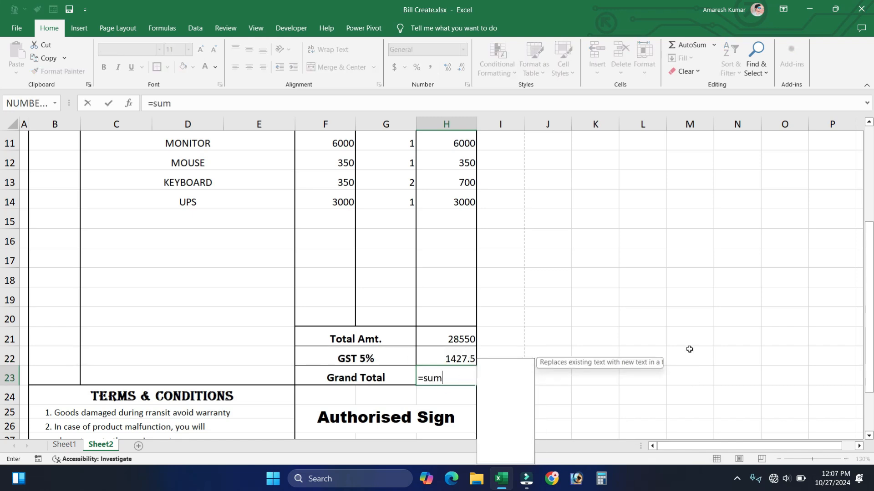
pyautogui.press('Tab')
pyautogui.moveTo(412, 335); pyautogui.dragTo(428, 354)
pyautogui.press('Return')
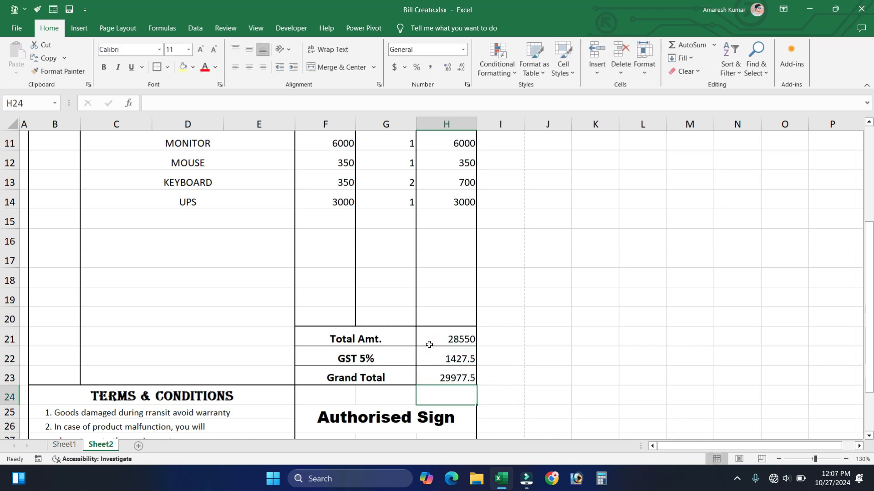
pyautogui.click(455, 381)
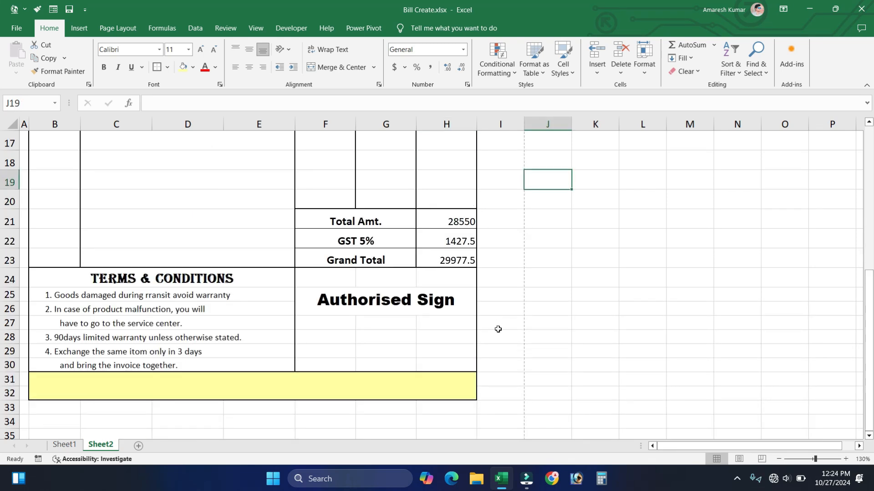
# Return to the top of the invoice and show its print preview
pyautogui.scroll(4, 498, 327)
pyautogui.scroll(2, 499, 331)
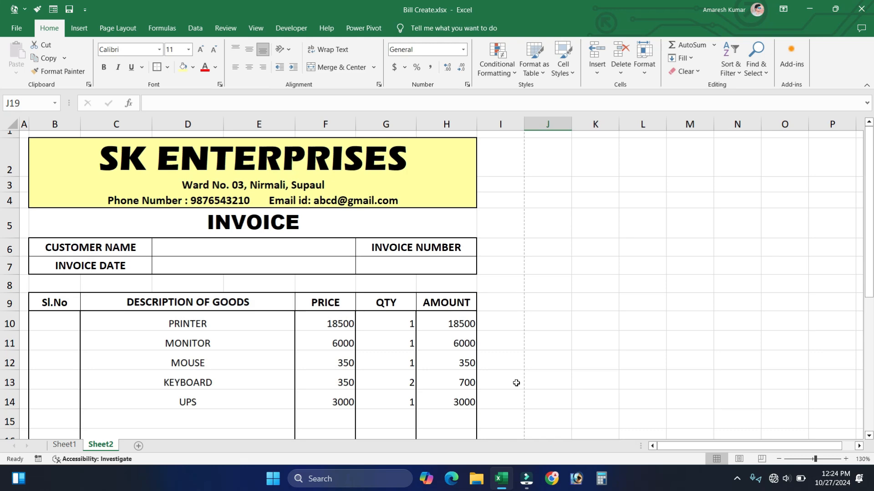
pyautogui.hotkey('ctrl', 'p')
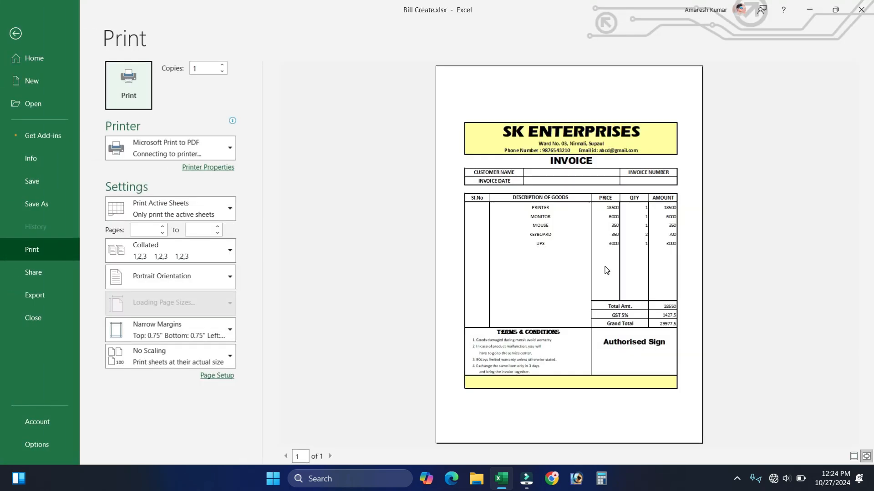